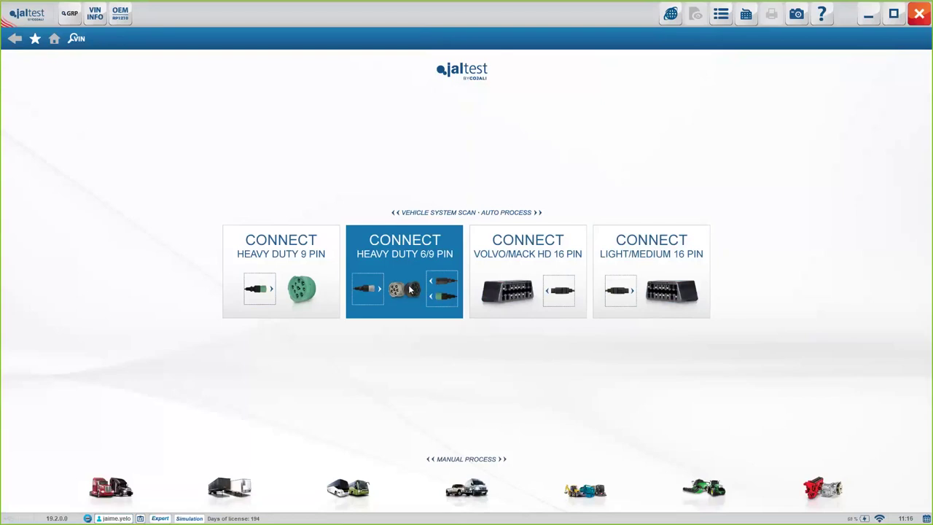
- Run the Heavy Duty 6/9 Pin vehicle system scan with the System Scan + Read Fault Codes option
left_click(417, 289)
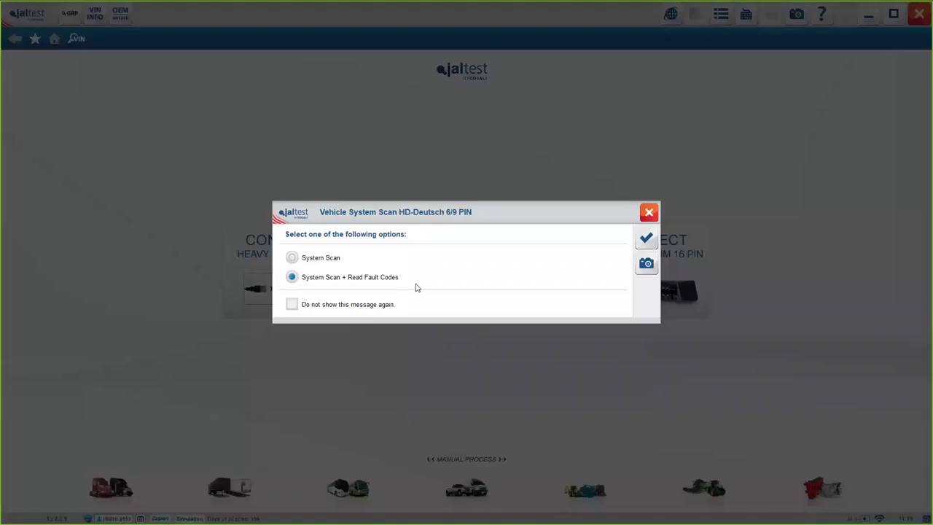
left_click(336, 261)
left_click(324, 277)
left_click(648, 241)
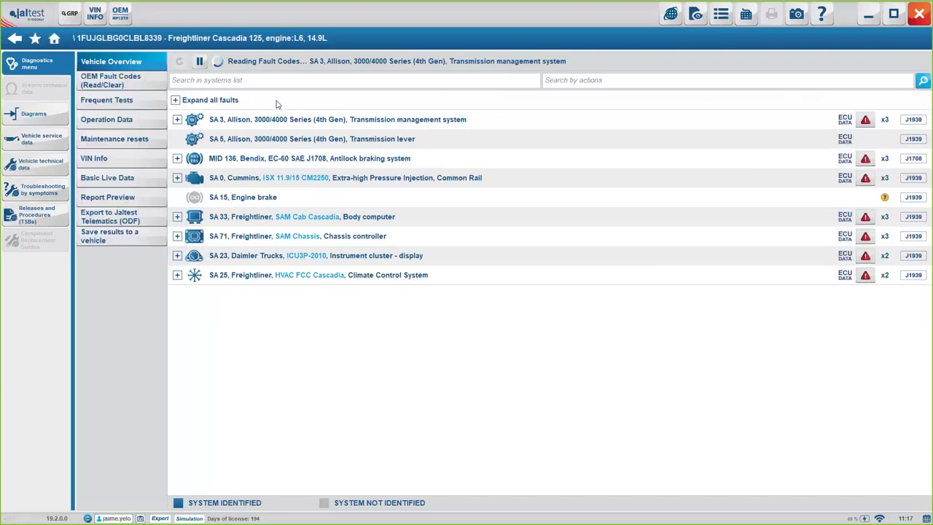
- Expand all faults and examine the fault codes listed under the transmission and antilock braking systems
left_click(175, 101)
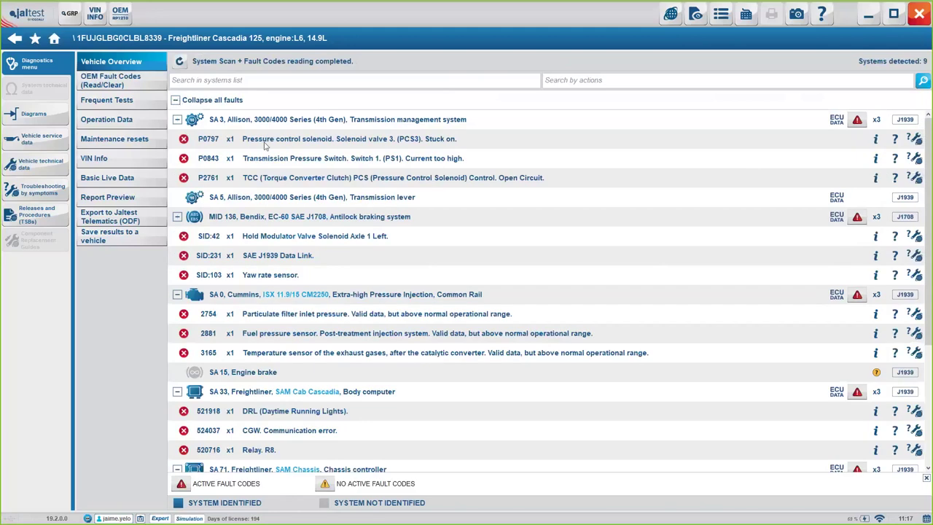
left_click(903, 143)
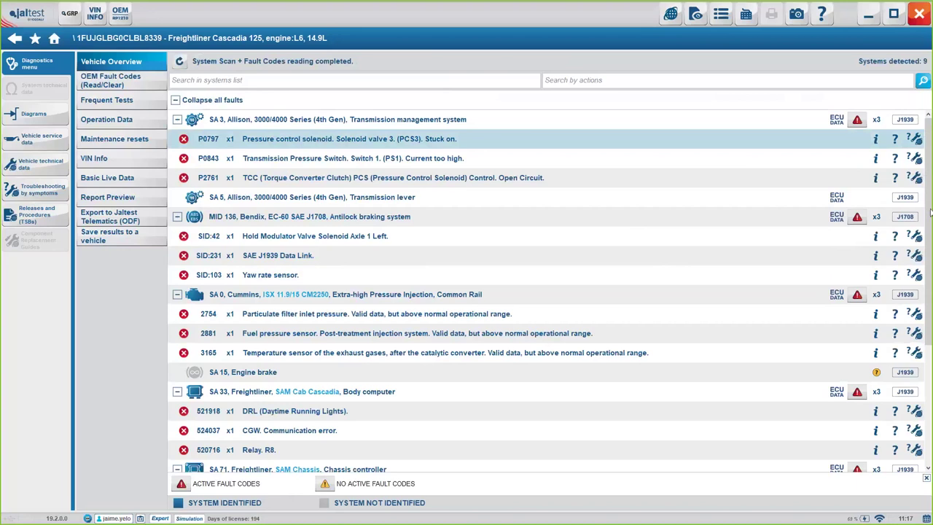
key("Down")
key("Down")
key("Down")
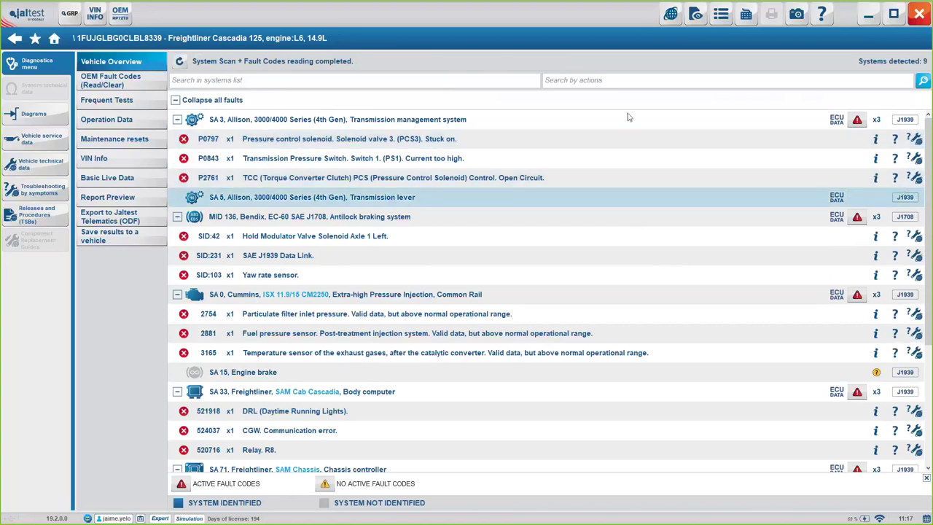
key("Down")
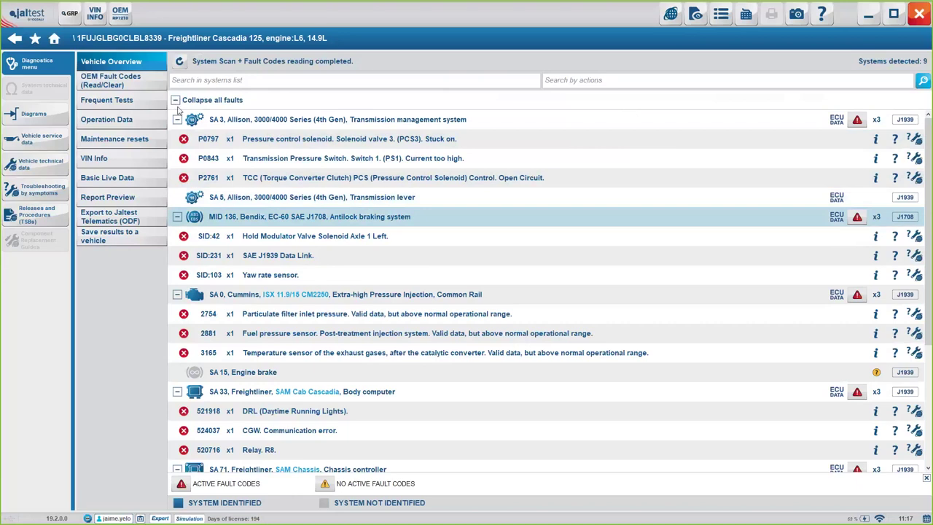
key("Down")
key("Down")
key("Down")
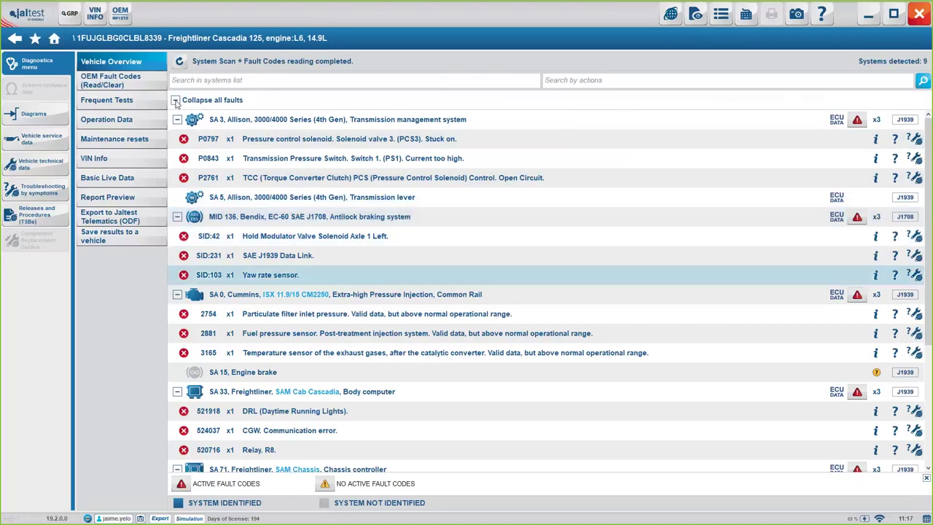
scroll(176, 102, "down", 3)
key("Return")
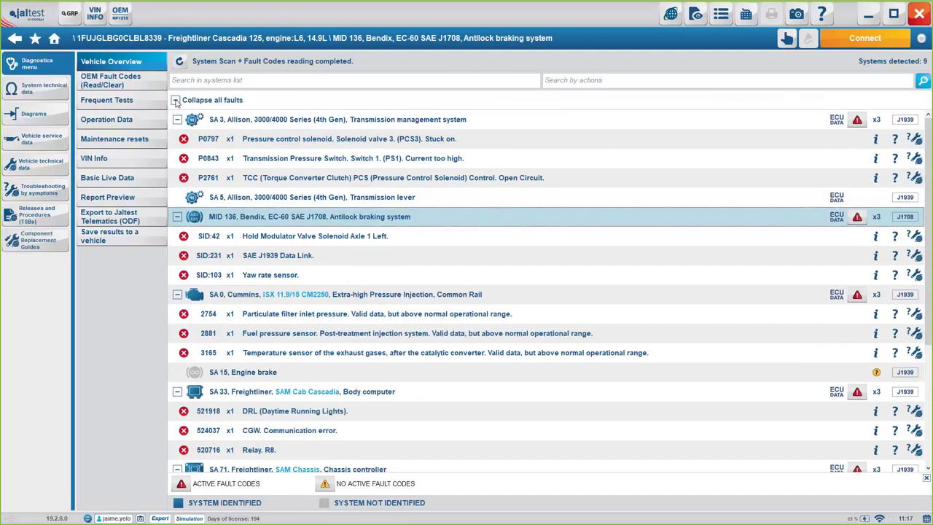
- Collapse all faults, expand only the Cummins ISX 11.9/15 CM2250 engine system, and view the freeze frame data of fault 2754
left_click(176, 101)
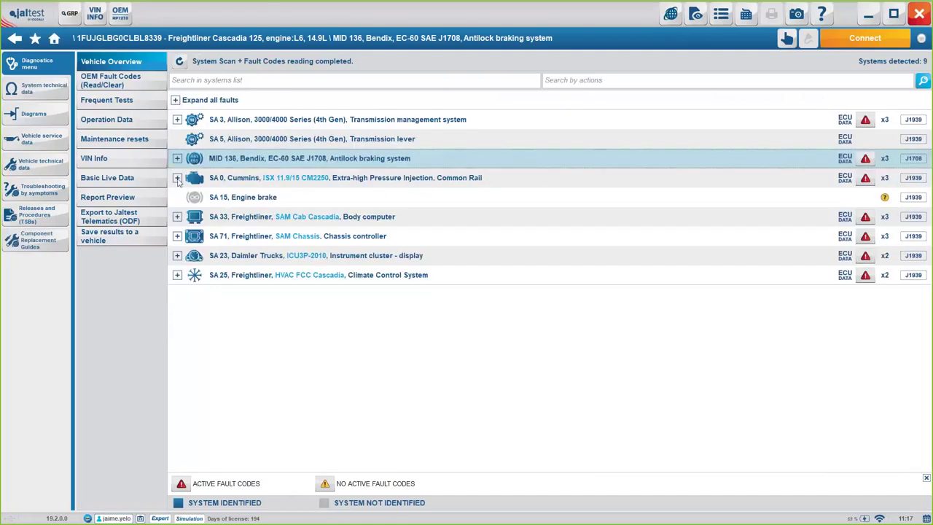
left_click(176, 179)
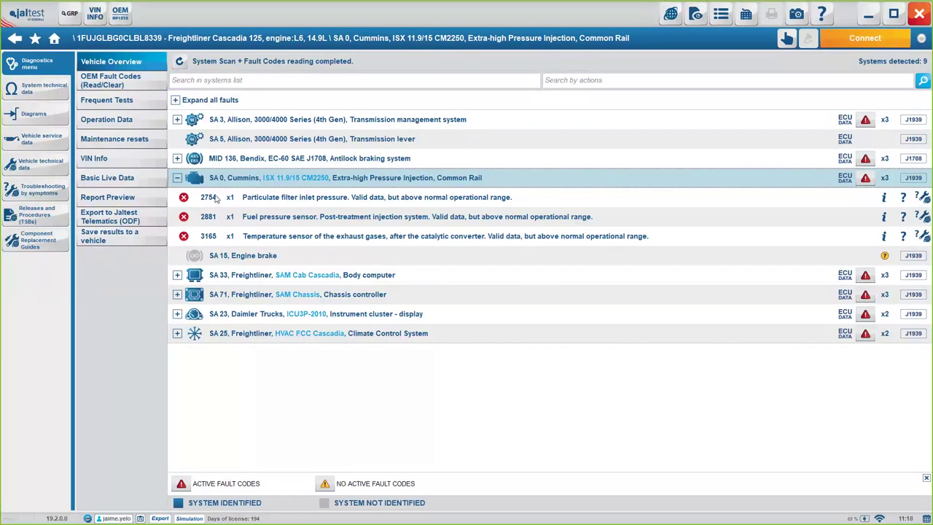
left_click(884, 199)
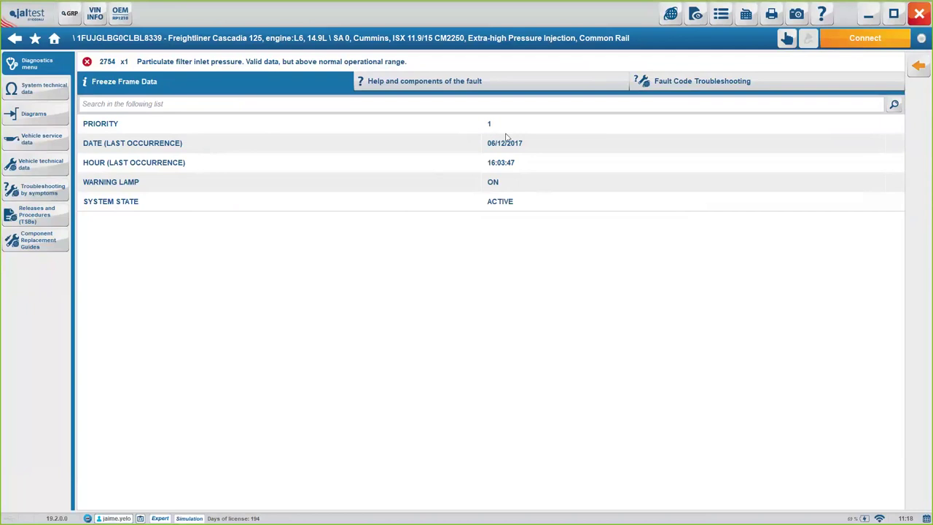
- View the component information for the CB4 differential pressure sensor related to fault 2754 and enlarge its location photo
left_click(448, 88)
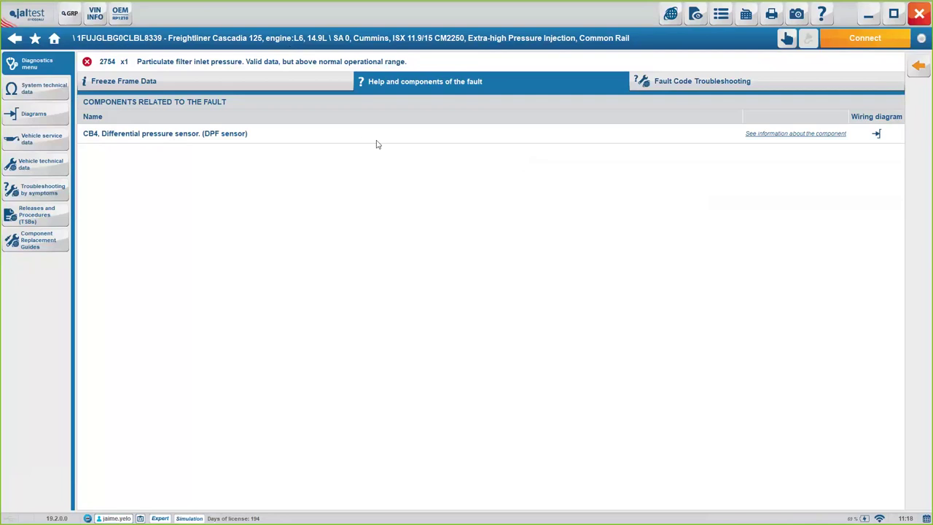
left_click(772, 134)
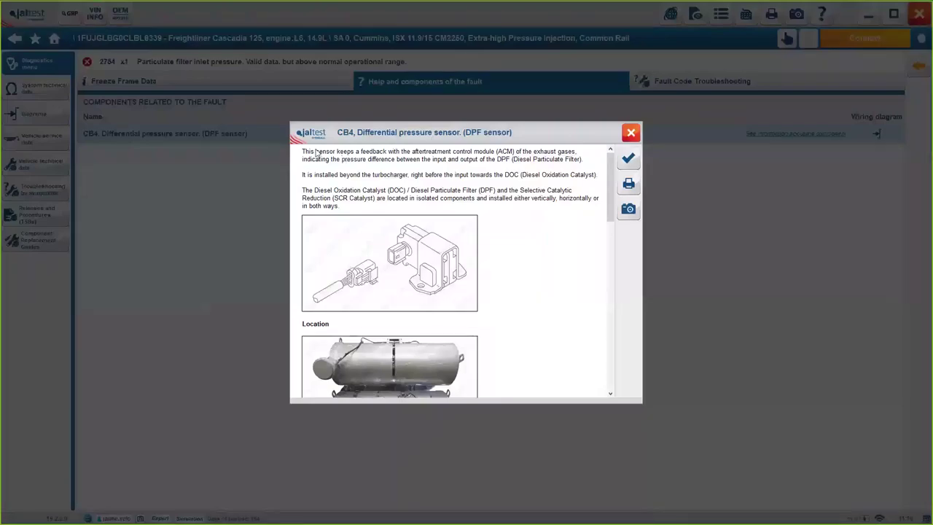
left_click(406, 268)
left_click(496, 342)
scroll(547, 296, "down", 3)
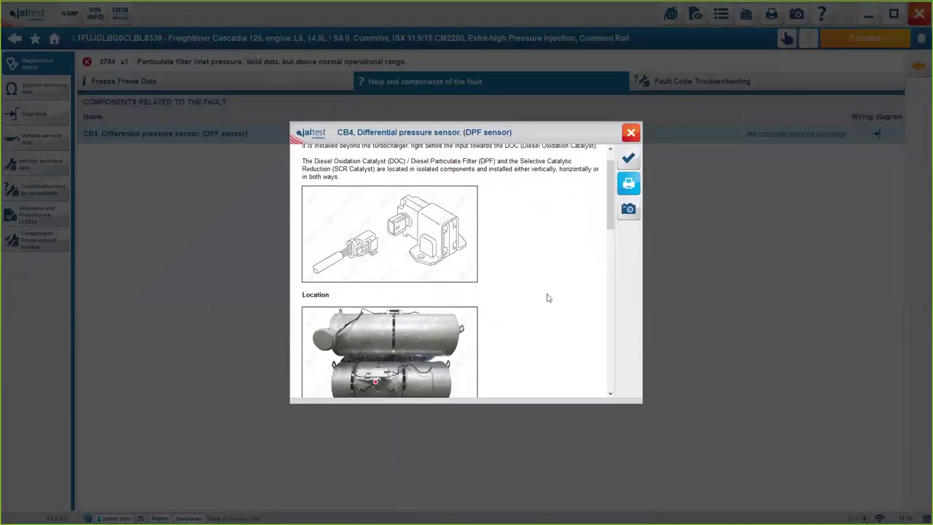
left_click(426, 280)
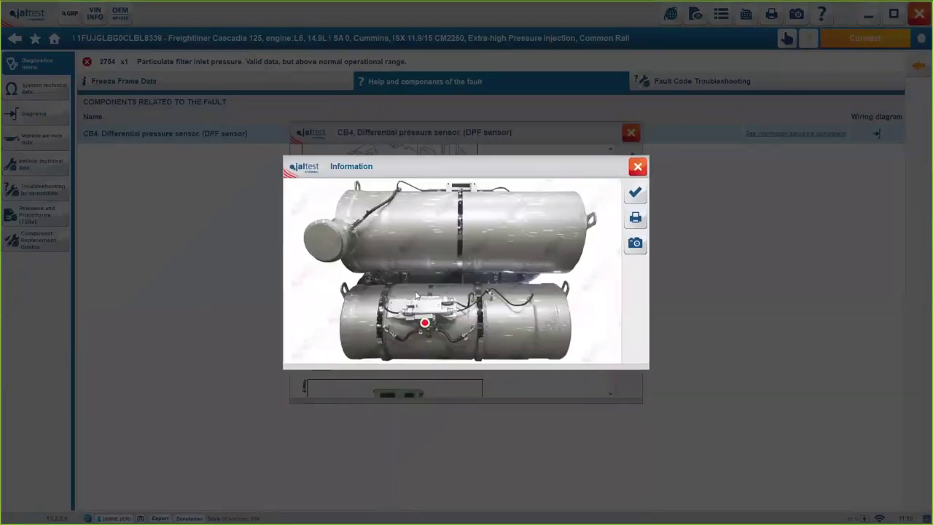
left_click(634, 191)
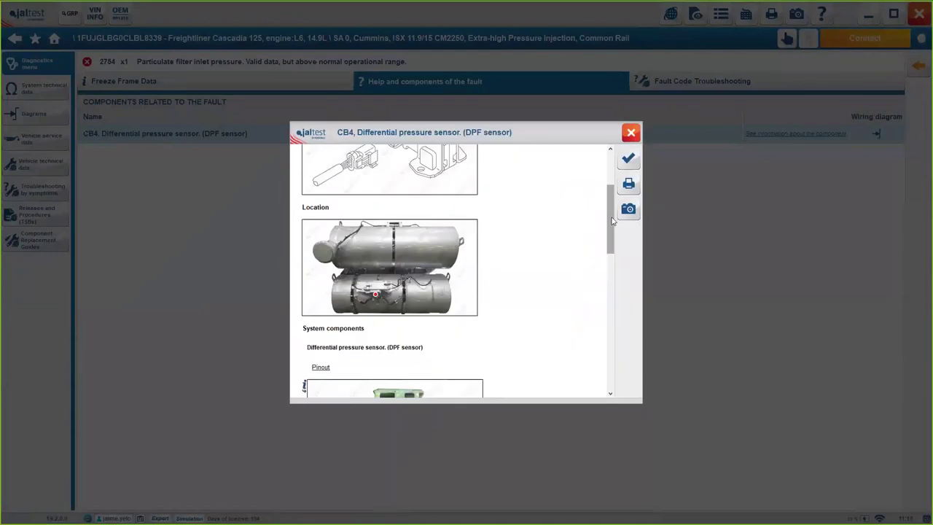
- Review the DPF sensor's pinout, reference values and tightening torques, and display its specific system live data measurements
scroll(600, 260, "down", 4)
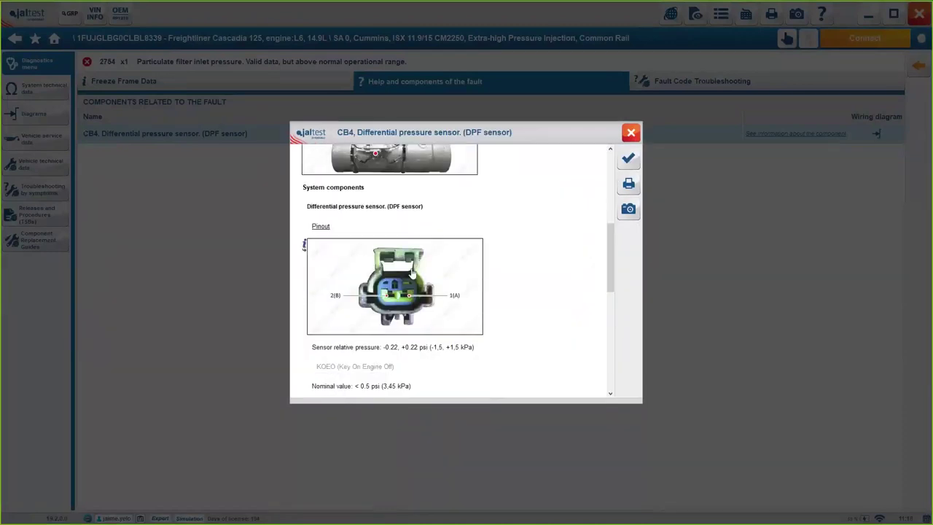
scroll(612, 261, "down", 3)
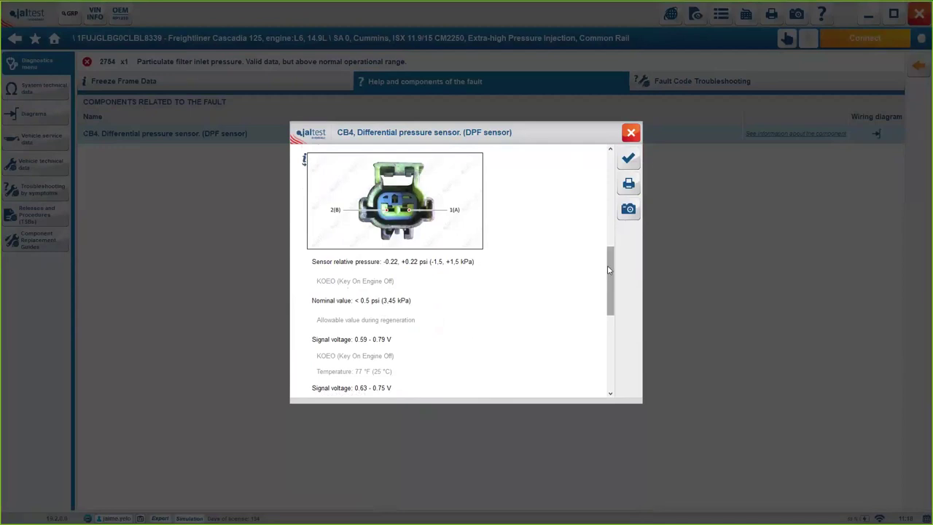
scroll(609, 270, "down", 5)
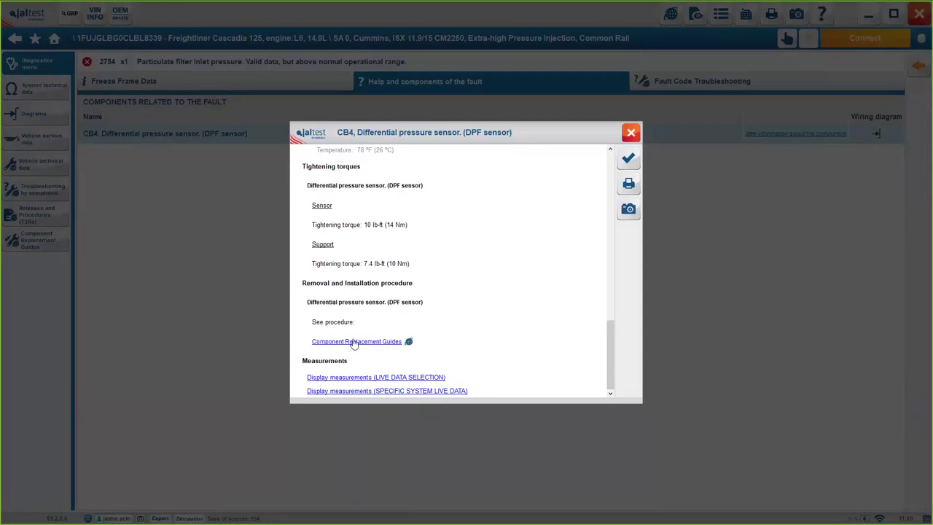
left_click(364, 391)
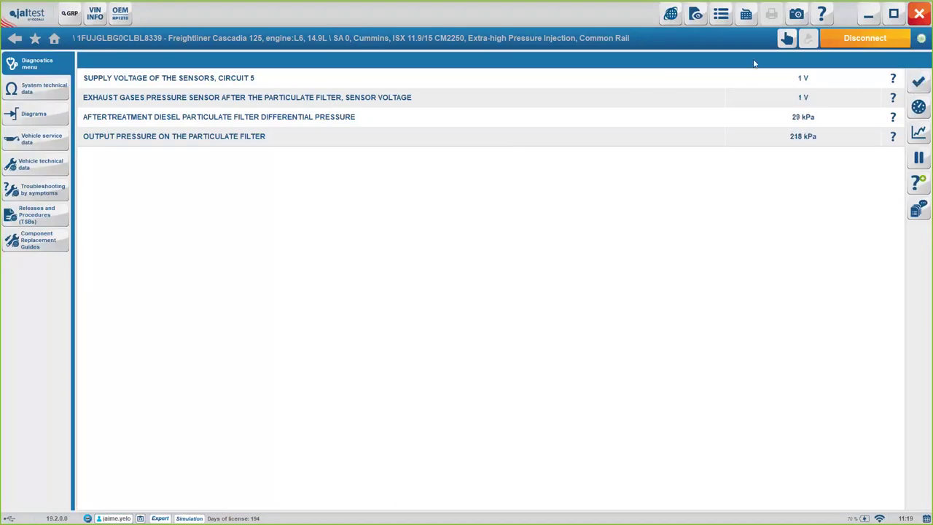
left_click(917, 84)
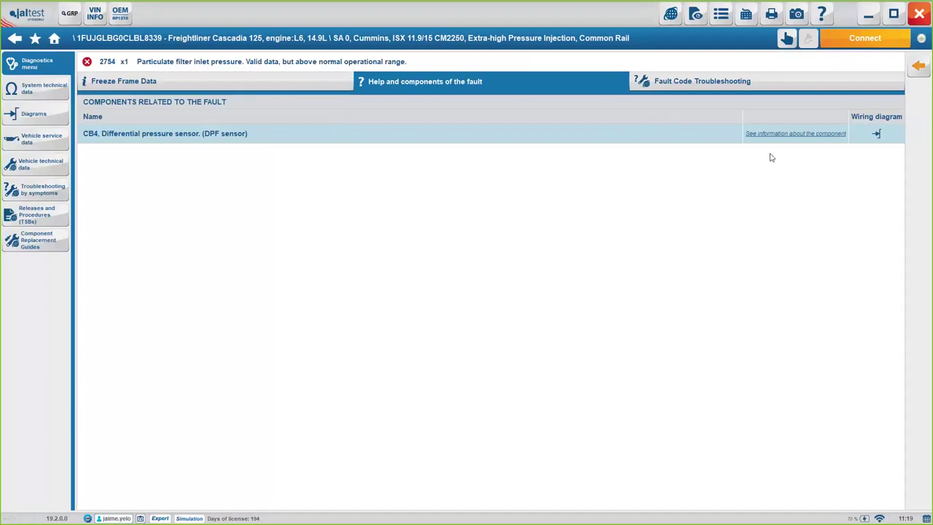
- Open the wiring diagram for the CB4 differential pressure sensor and review the sensor's component information from the diagram
left_click(875, 135)
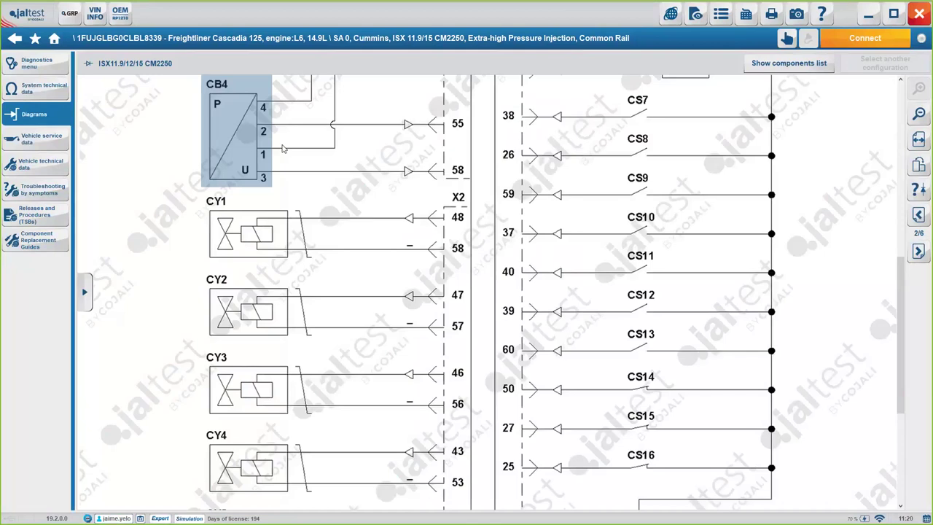
scroll(224, 162, "up", 1)
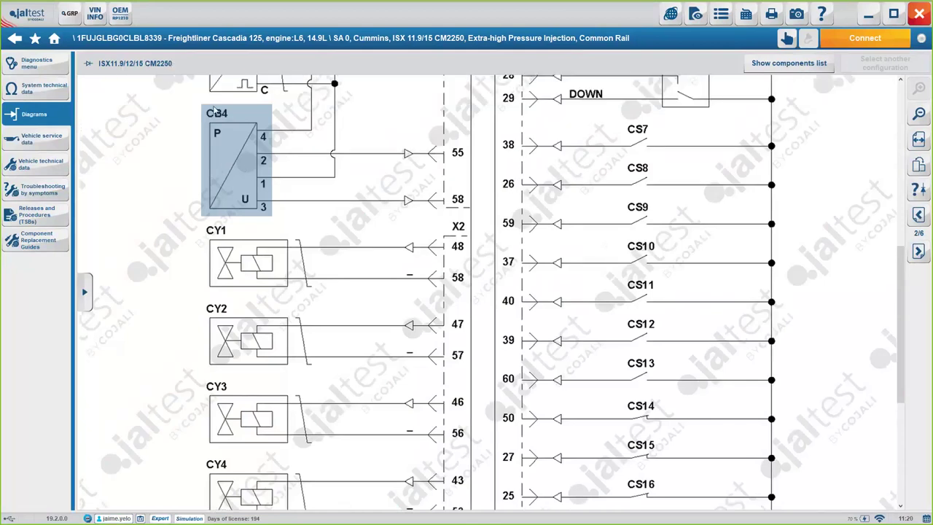
mouse_move(223, 152)
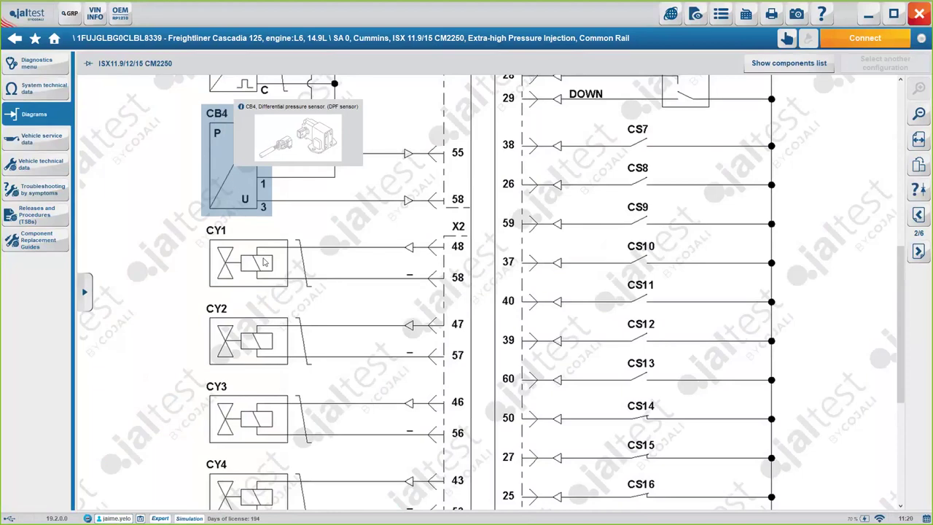
left_click(247, 179)
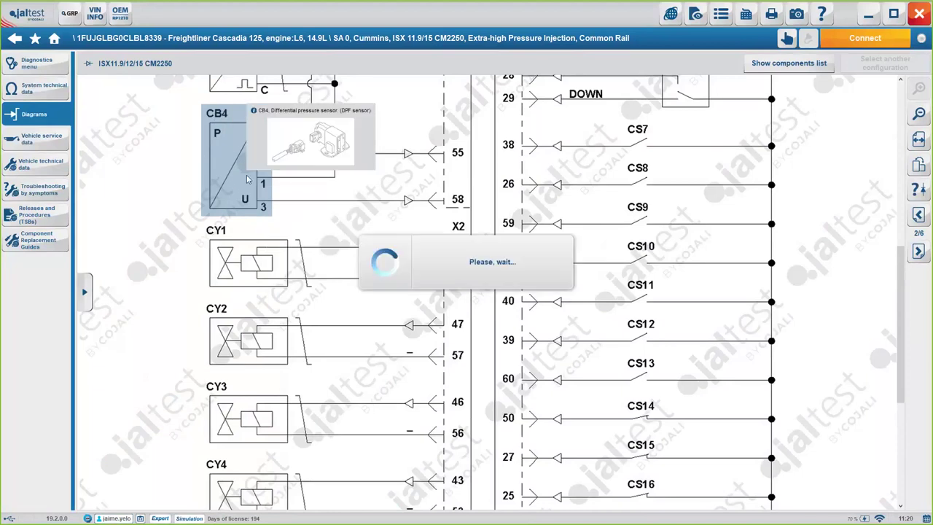
scroll(612, 187, "down", 3)
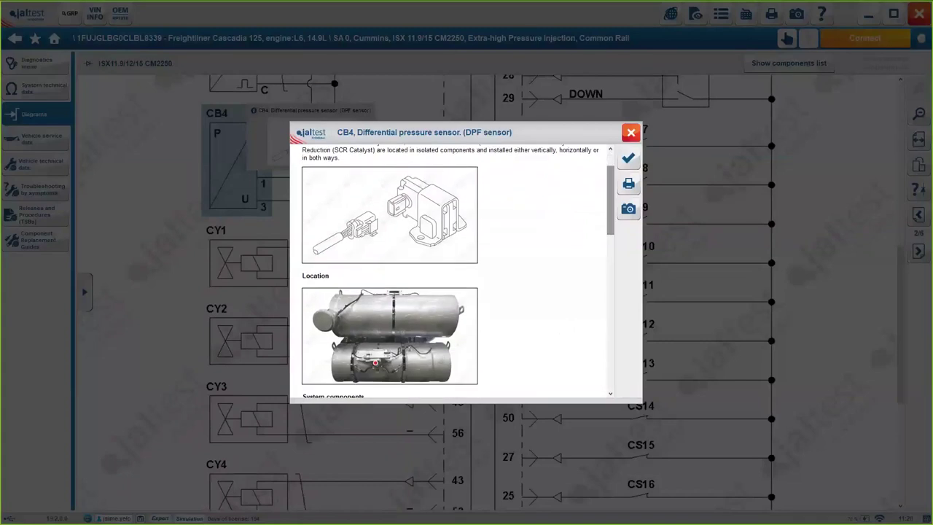
scroll(612, 215, "down", 1)
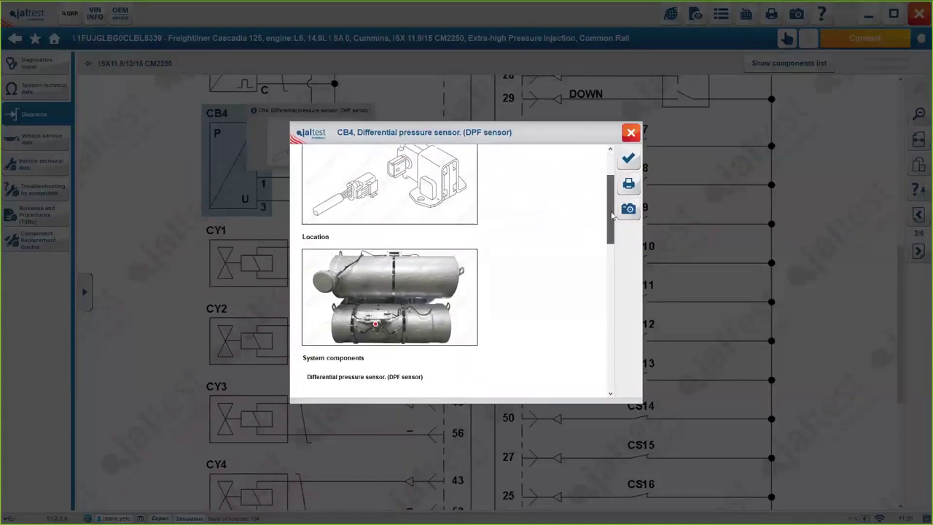
scroll(613, 214, "down", 8)
scroll(613, 215, "up", 10)
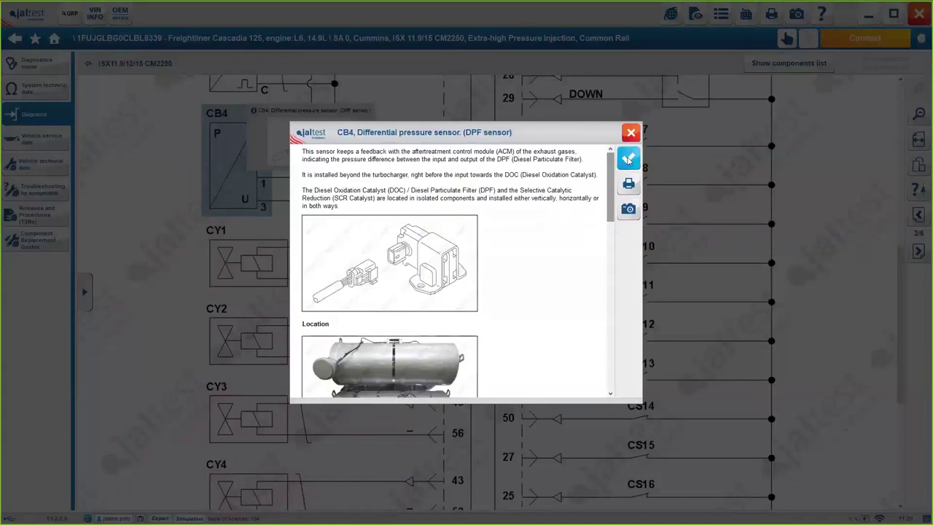
left_click(628, 160)
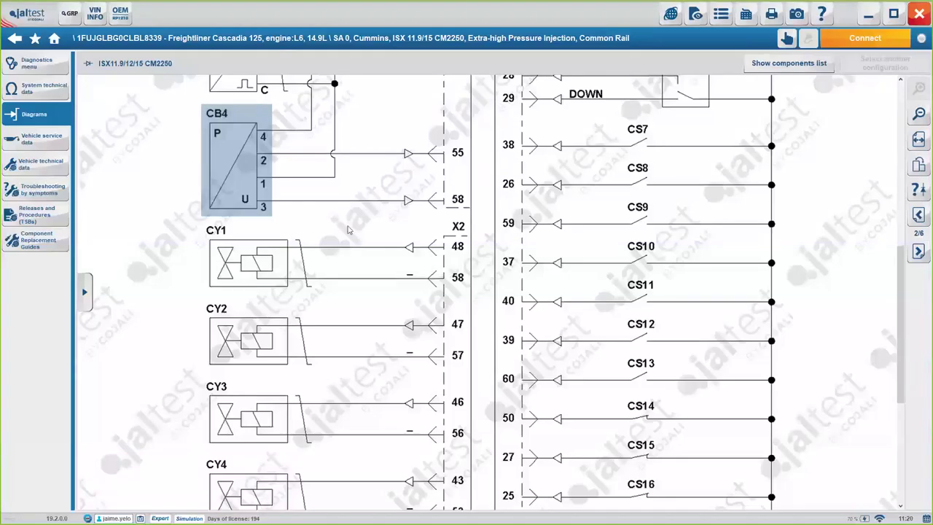
- Open the component information of the CA1 engine management control unit from the wiring diagram and enlarge its X1, X2 and X3 connector picture
scroll(491, 212, "up", 3)
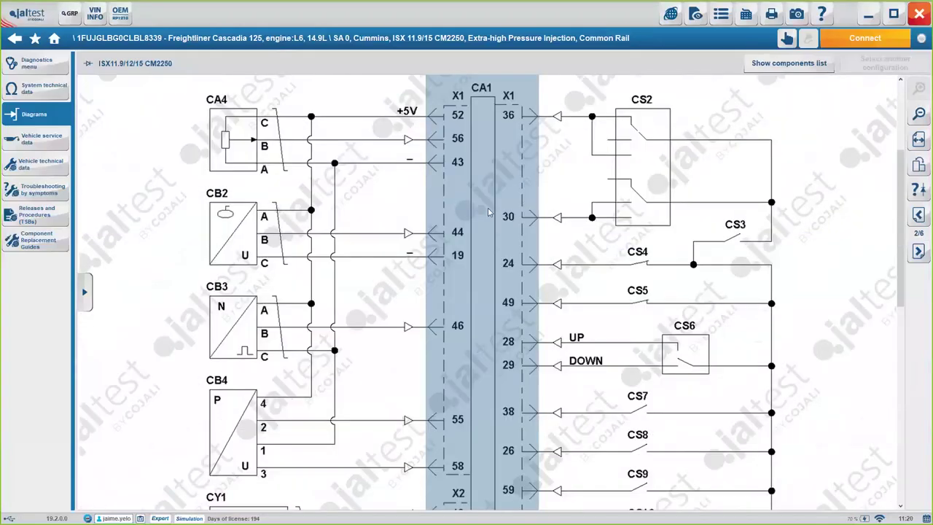
left_click(488, 212)
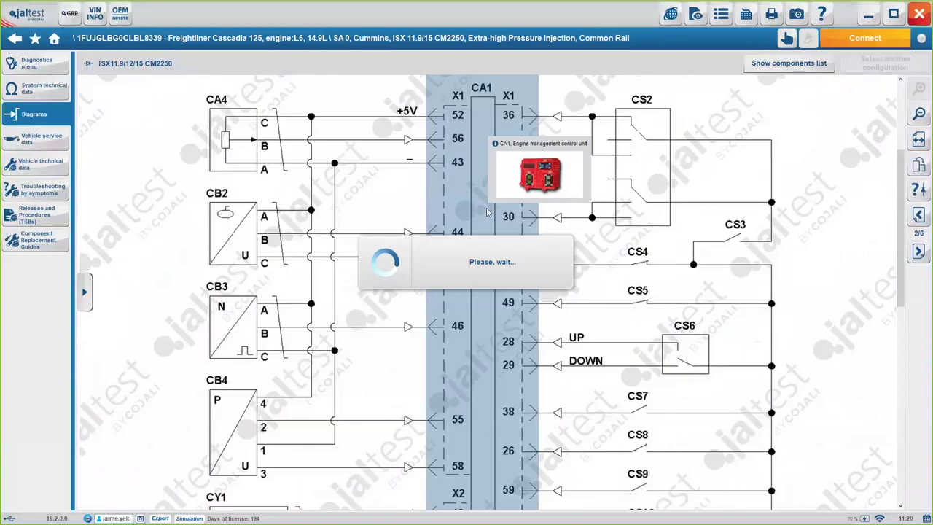
scroll(407, 251, "down", 3)
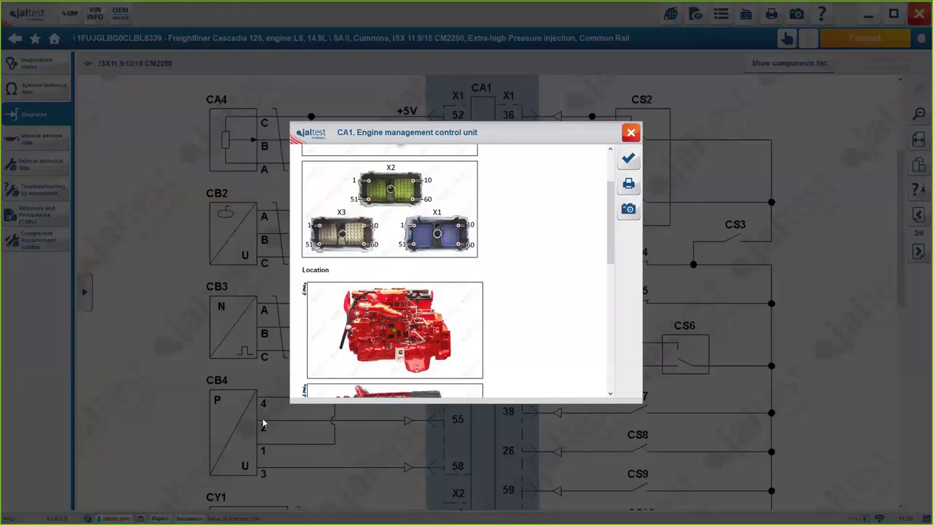
left_click(384, 228)
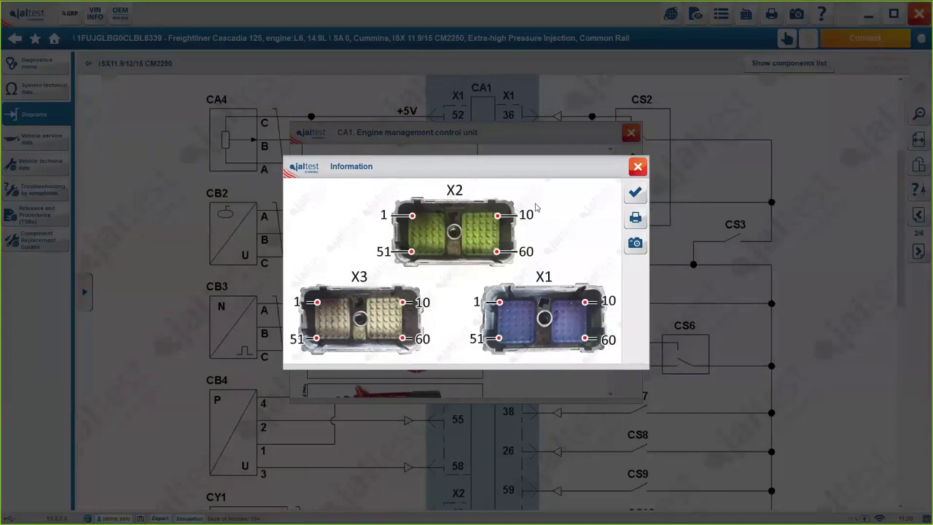
left_click(636, 195)
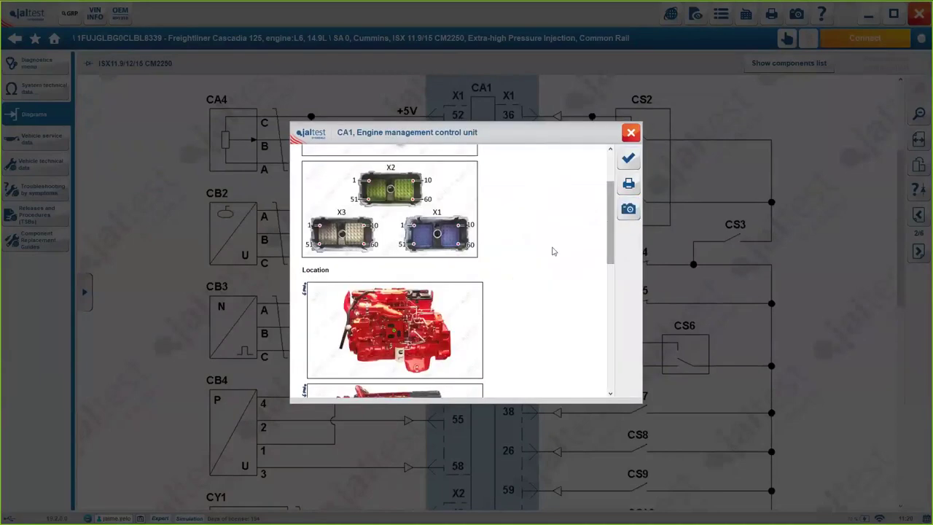
- Review the location photos and tightening torques of the engine management control unit, and close its information
scroll(523, 294, "down", 1)
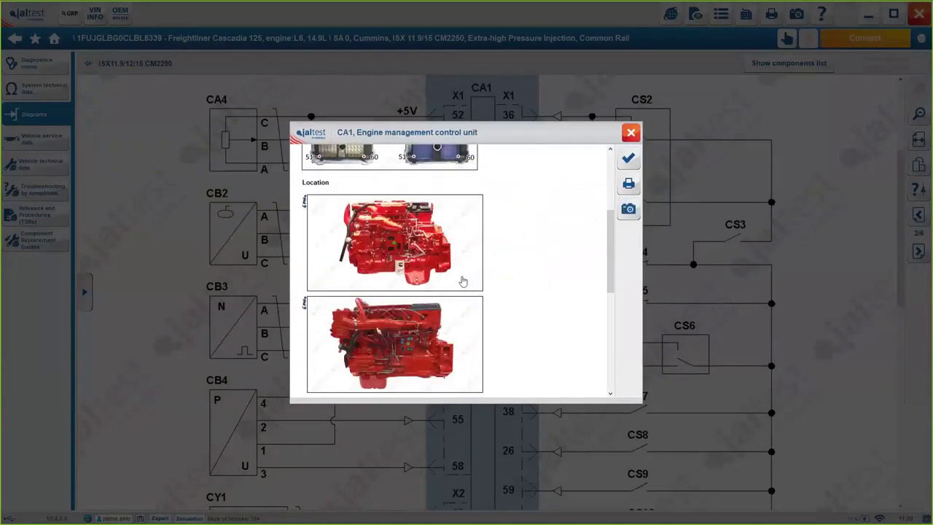
scroll(420, 258, "down", 1)
scroll(408, 288, "up", 2)
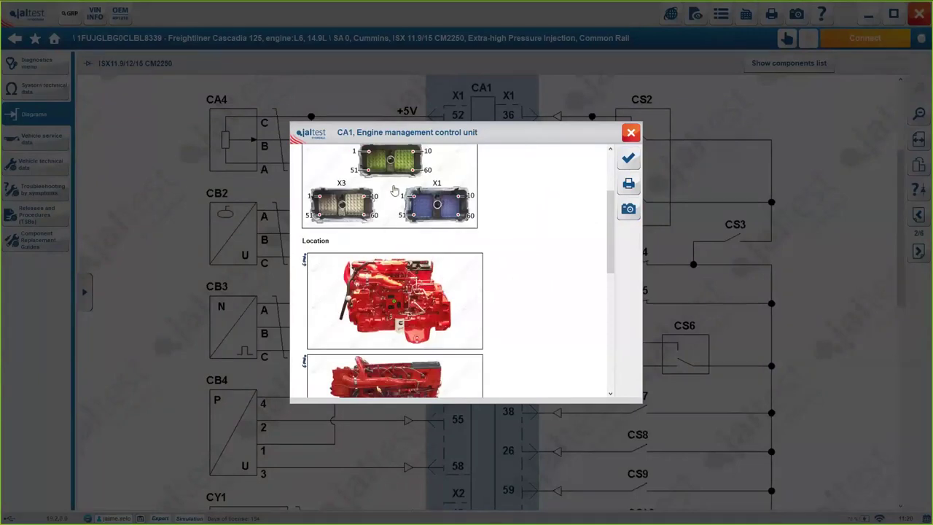
scroll(395, 236, "down", 1)
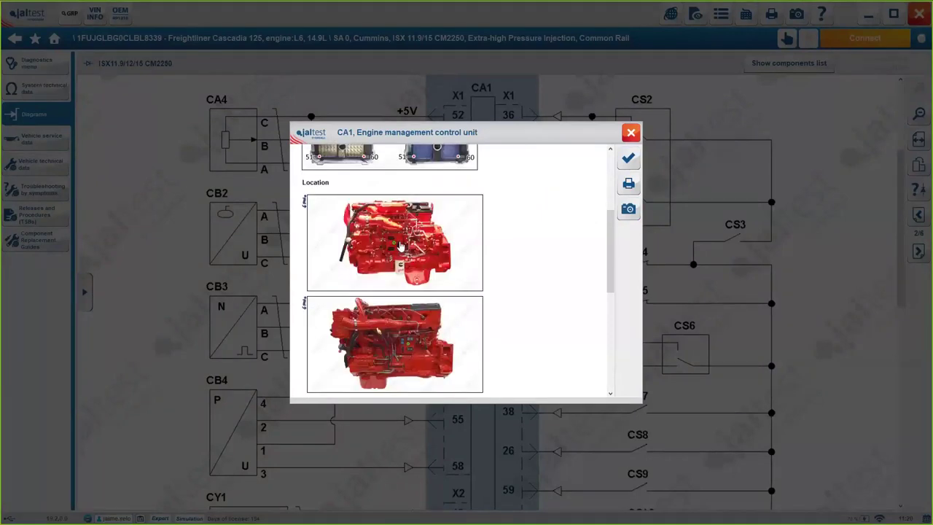
scroll(397, 287, "down", 3)
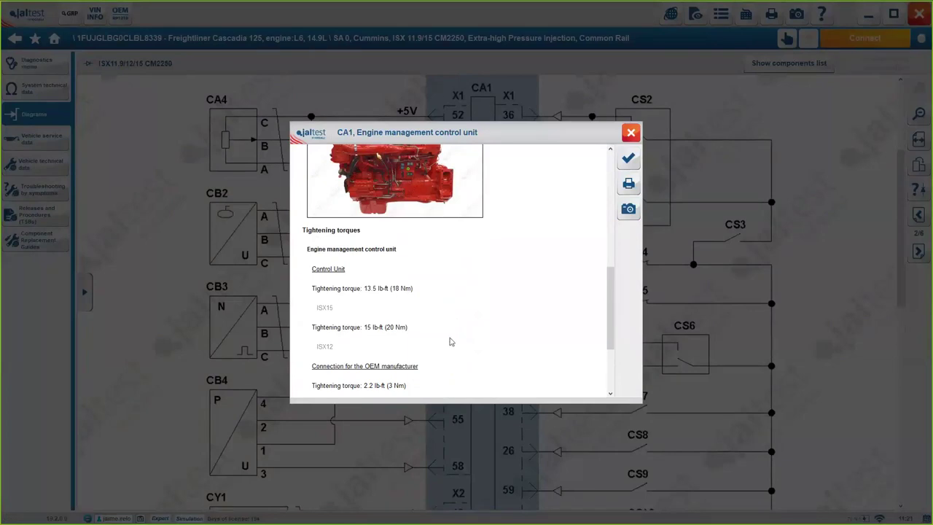
left_click(630, 161)
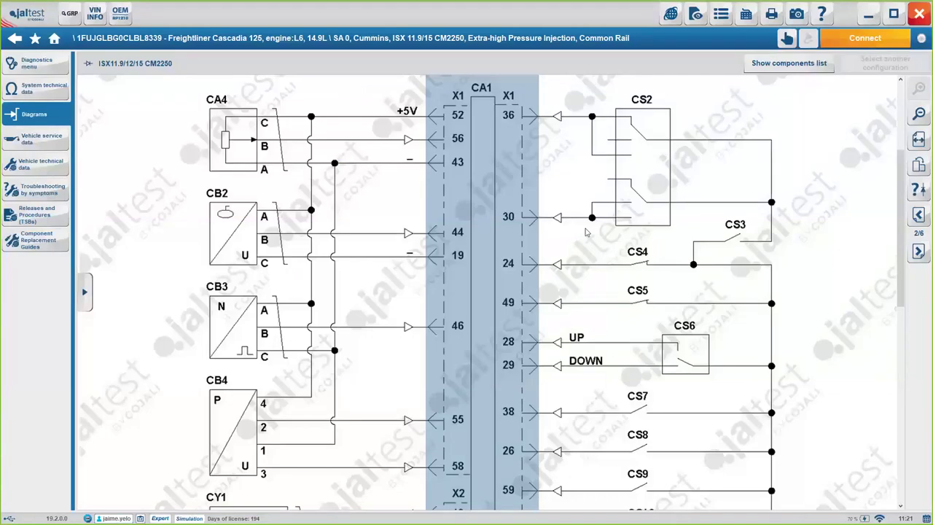
- Open the fault code troubleshooting for fault 2754 and read steps 2 and 2.1 on the differential pressure sensor
left_click(36, 65)
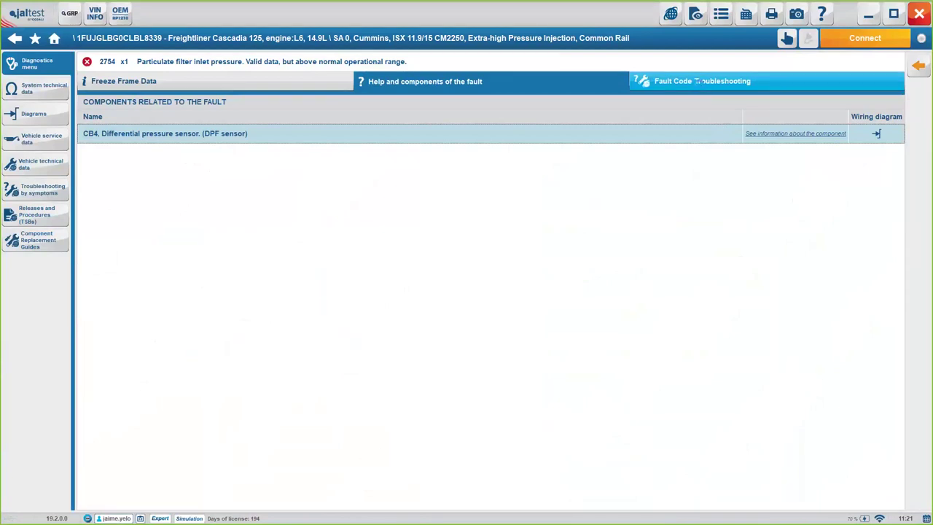
left_click(700, 83)
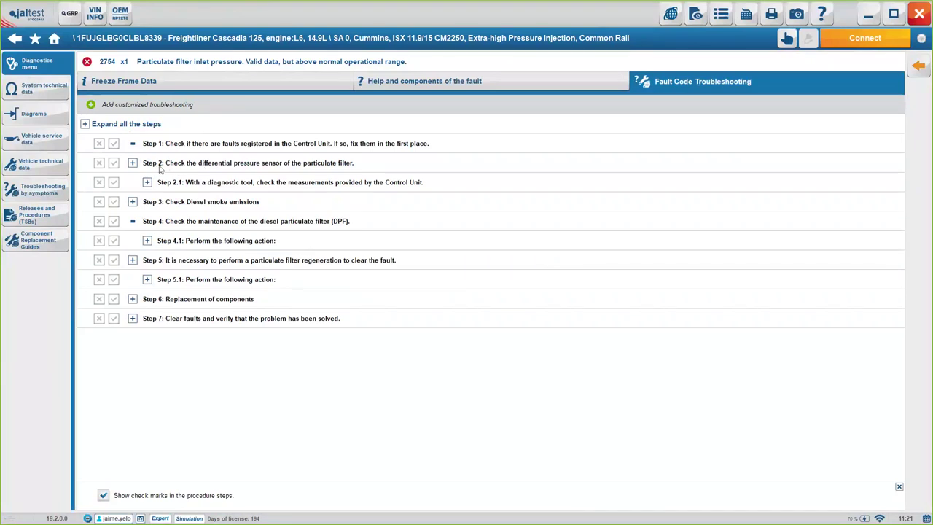
left_click(132, 163)
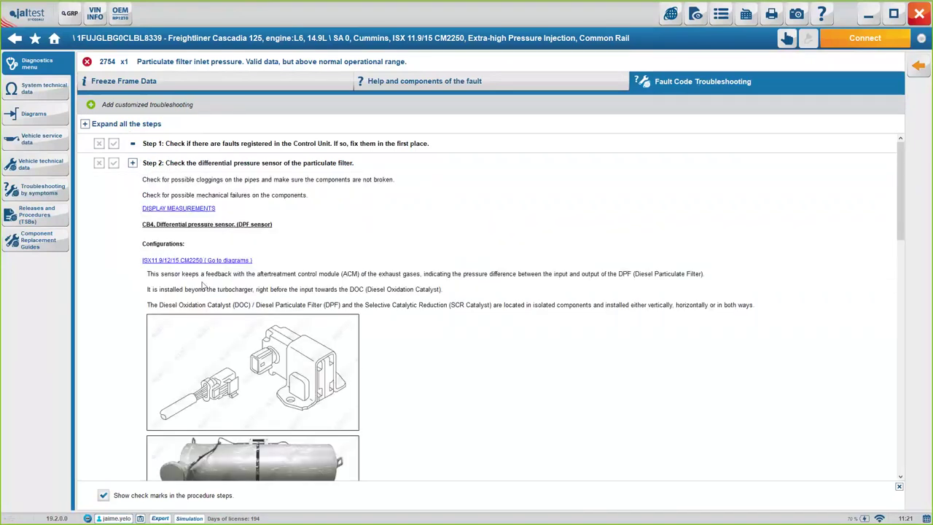
left_click(132, 163)
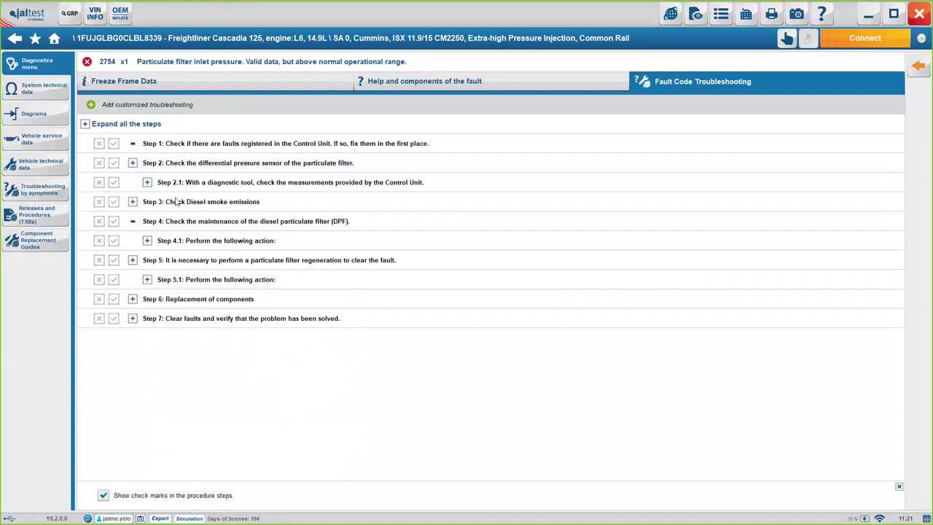
left_click(147, 182)
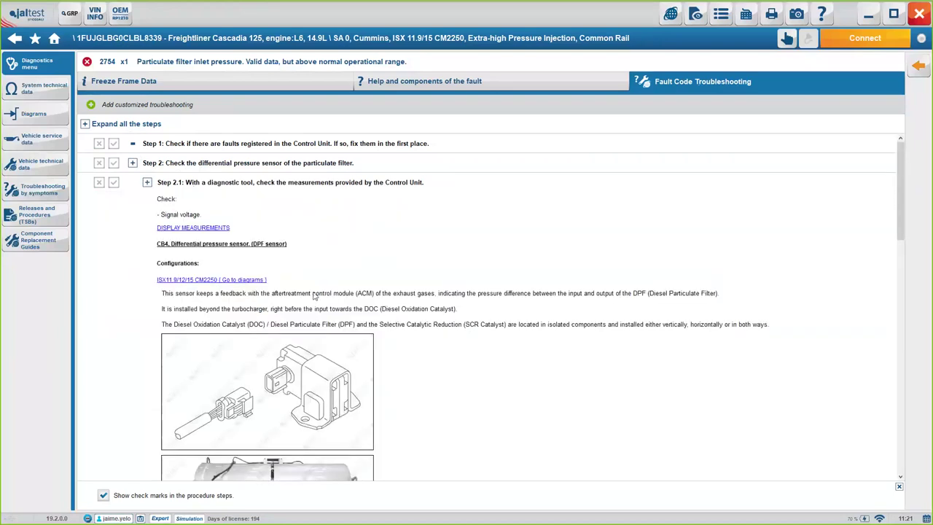
left_click(148, 183)
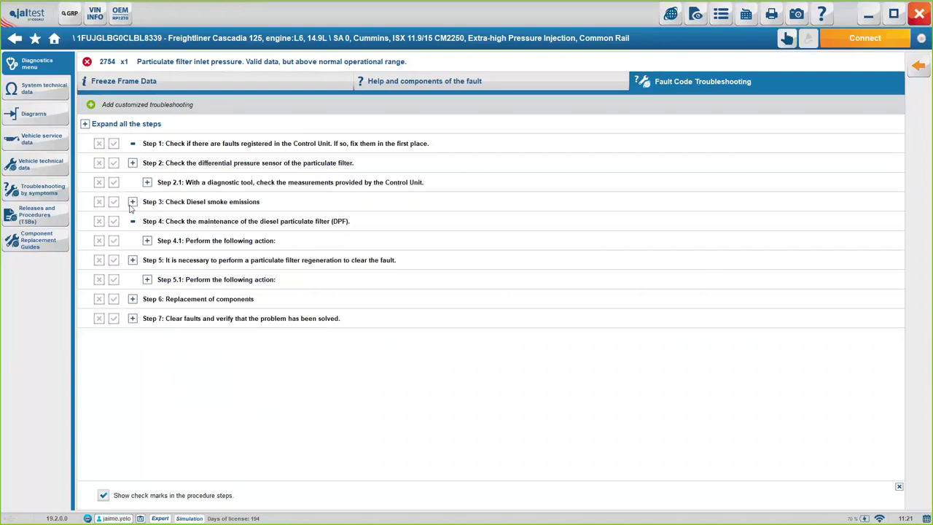
- Review the black smoke symptom procedure linked in step 3, reading its diagnostic fault and EGR actuator checks, and return to the fault troubleshooting
left_click(132, 203)
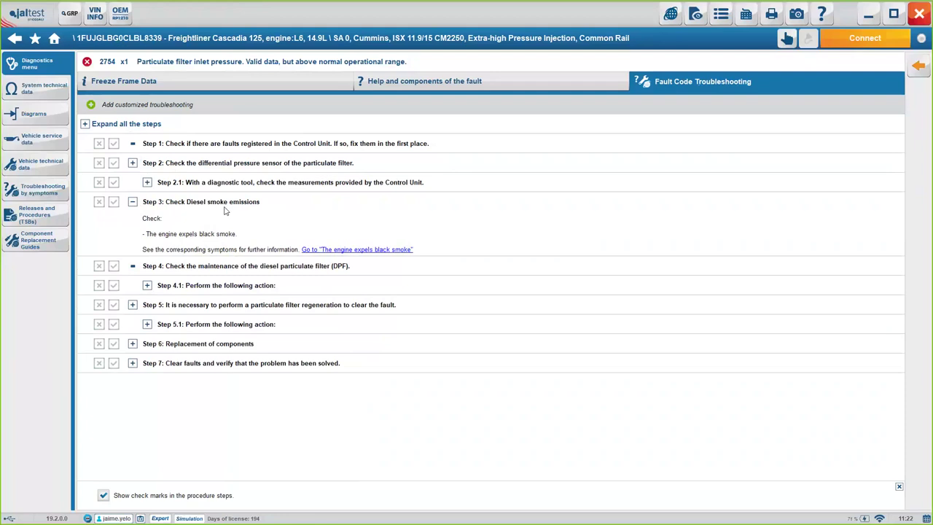
left_click(368, 250)
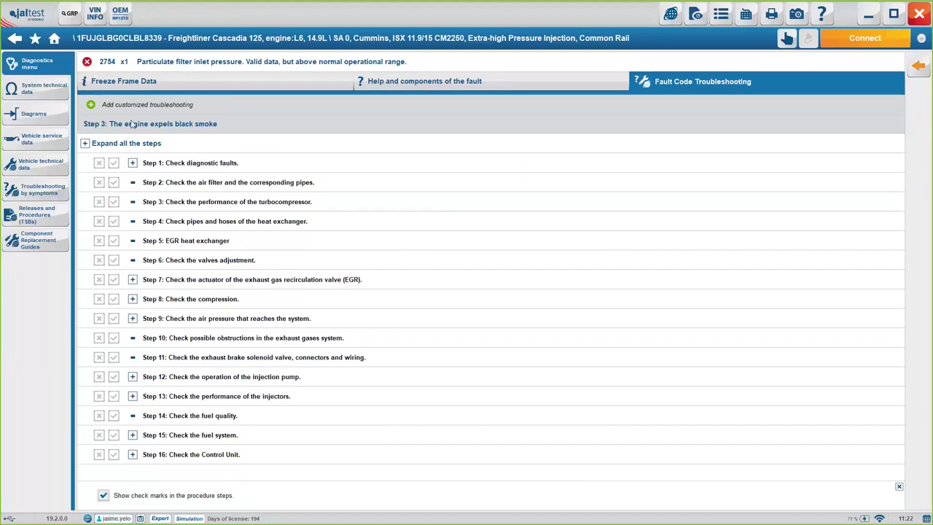
left_click(132, 163)
left_click(133, 163)
left_click(133, 280)
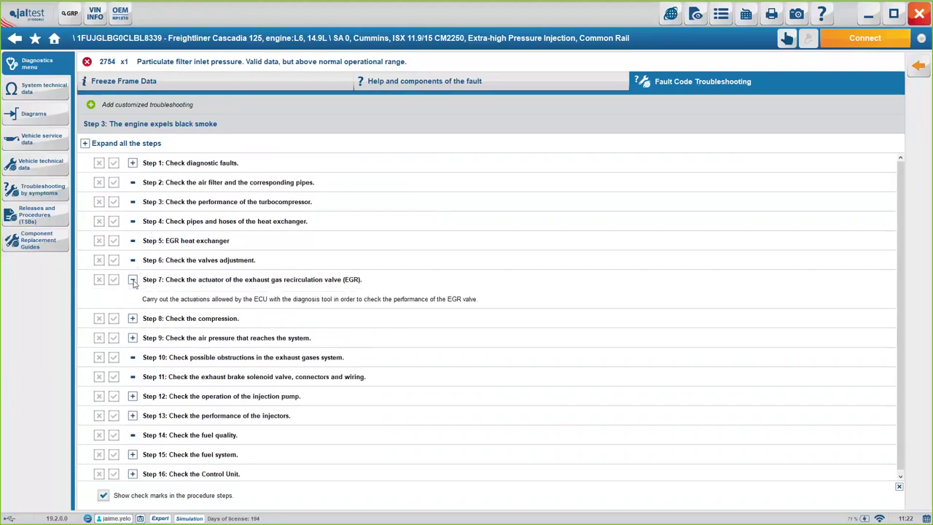
left_click(133, 280)
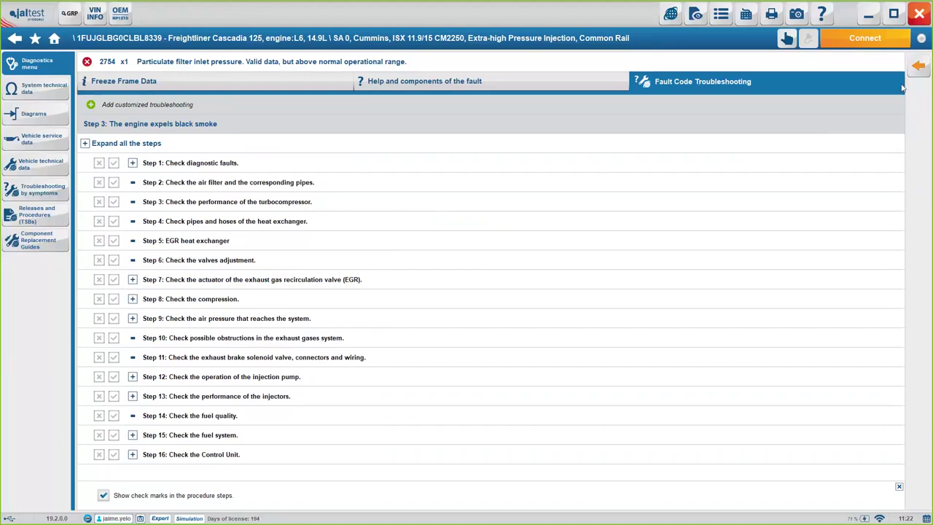
left_click(918, 66)
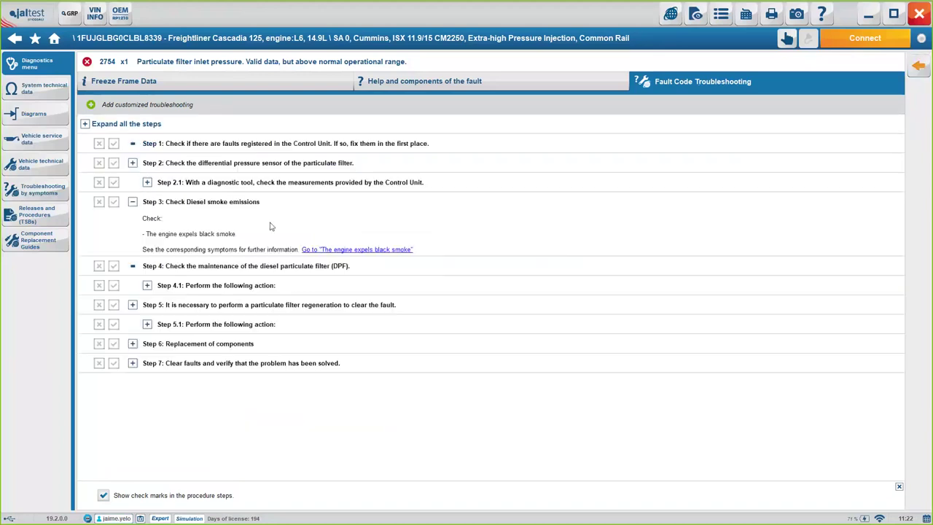
left_click(132, 202)
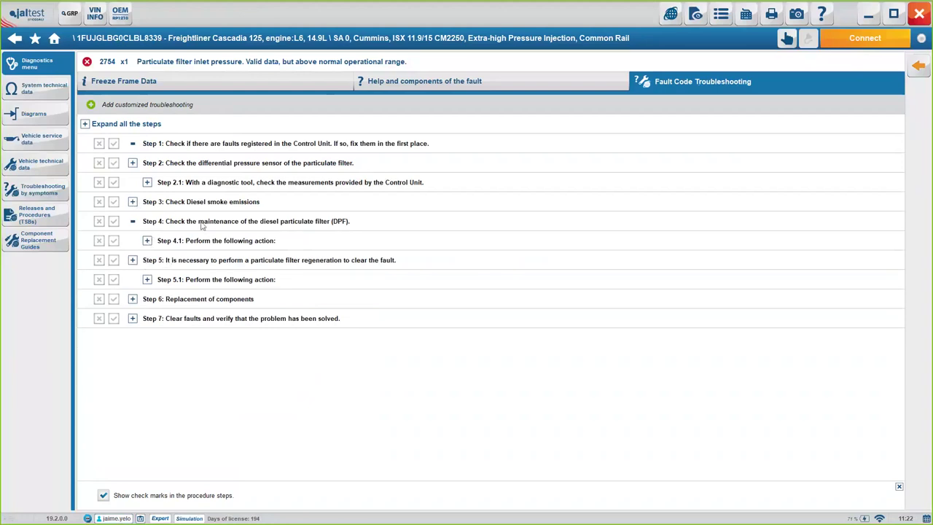
- Launch the particulate filter regeneration from troubleshooting step 5.1, accepting the Expert Mode terms and conditions of use
left_click(148, 279)
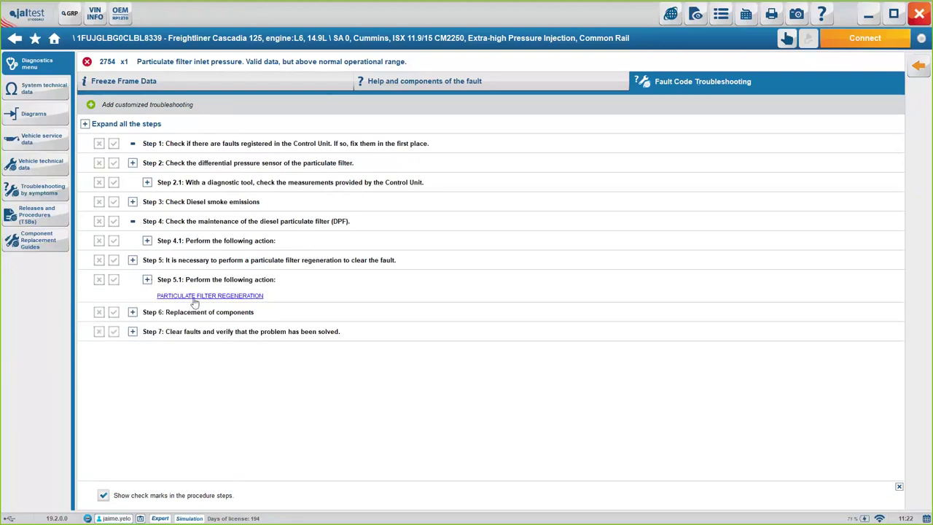
left_click(193, 296)
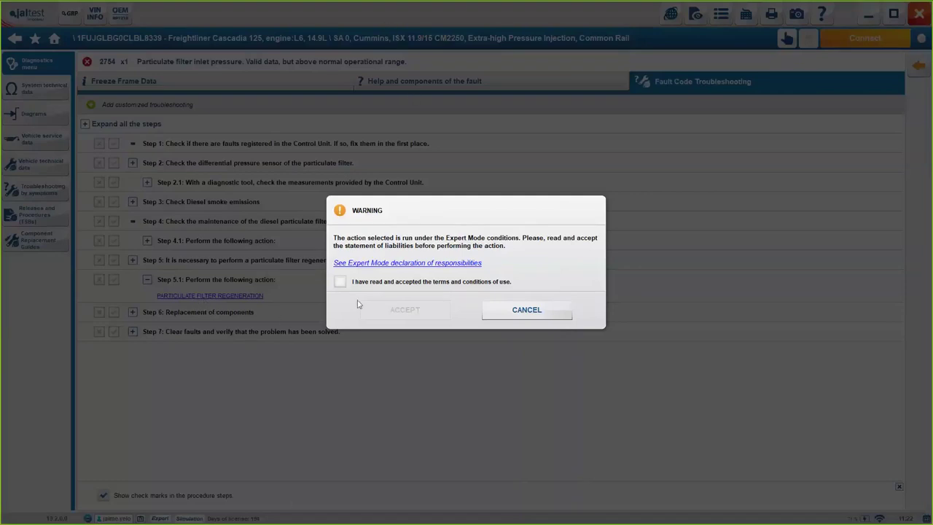
left_click(339, 282)
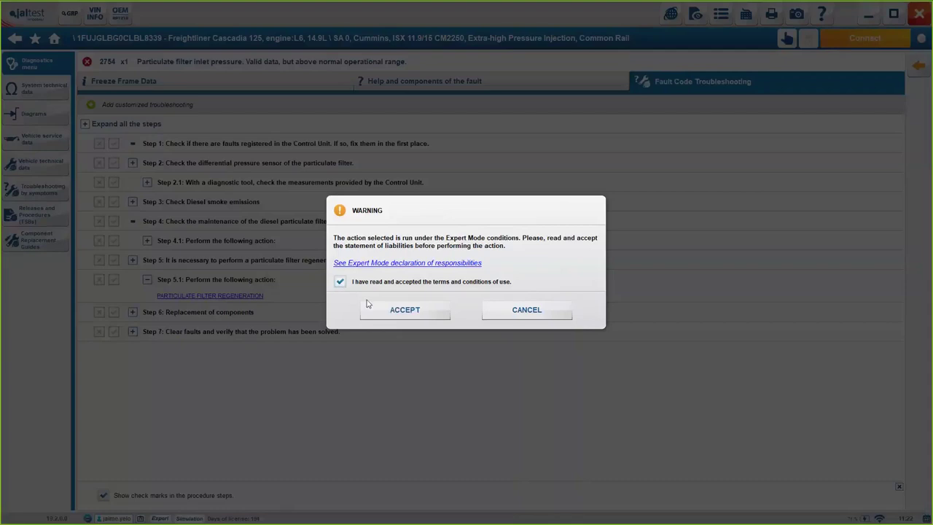
left_click(392, 306)
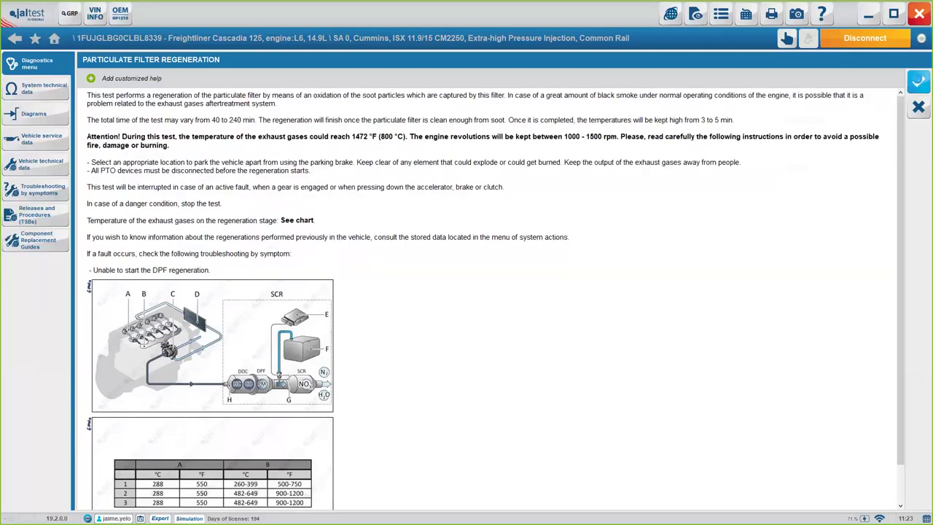
- Run the particulate filter regeneration past its instructions and initial conditions, and close it without displaying the saved graphs
left_click(916, 83)
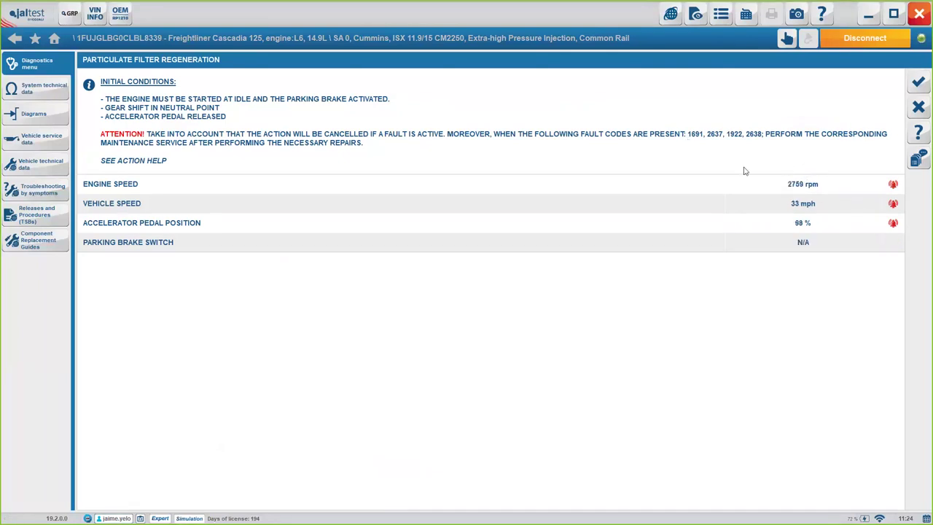
left_click(916, 82)
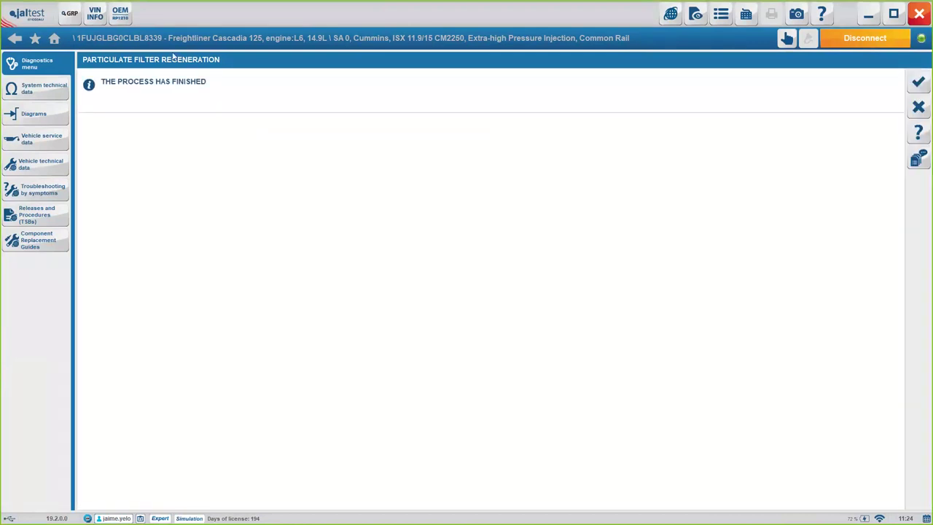
left_click(916, 85)
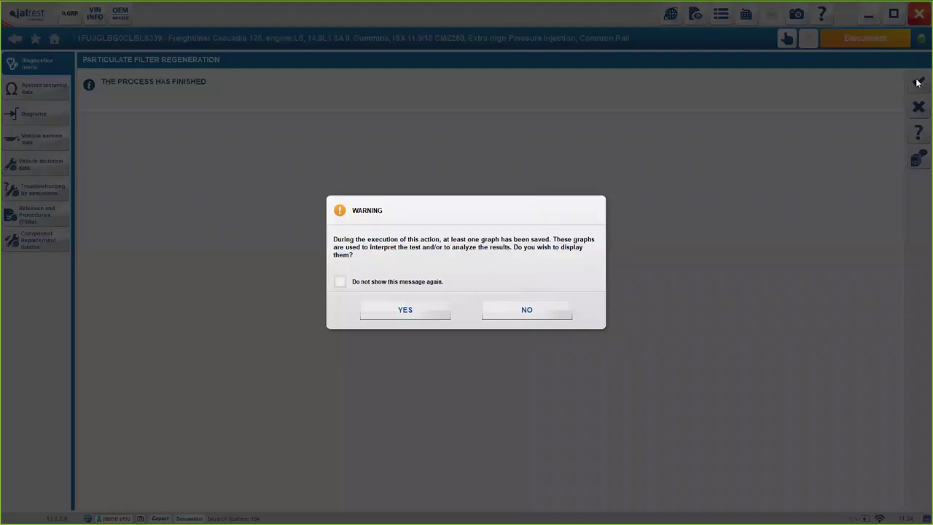
left_click(504, 309)
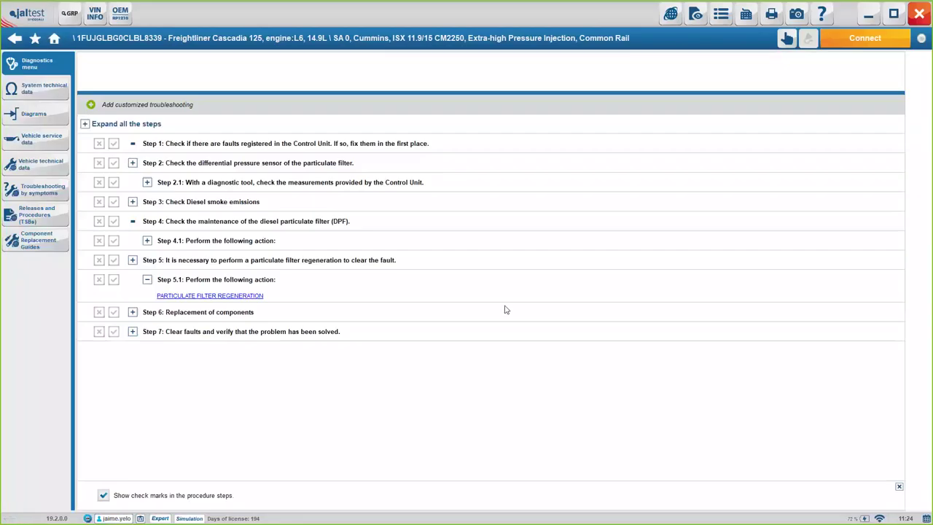
- Read troubleshooting step 6 on component replacement and step 7 on clearing faults and verifying the repair
left_click(133, 313)
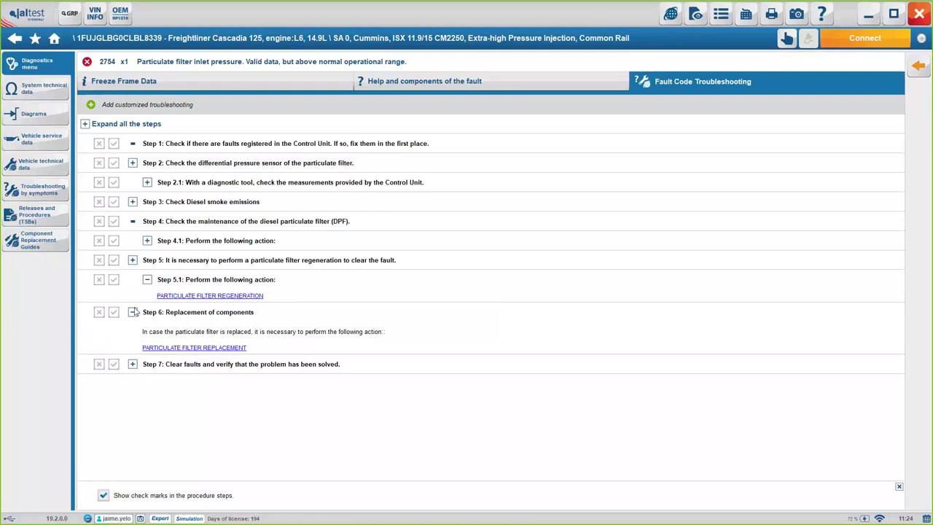
left_click(133, 312)
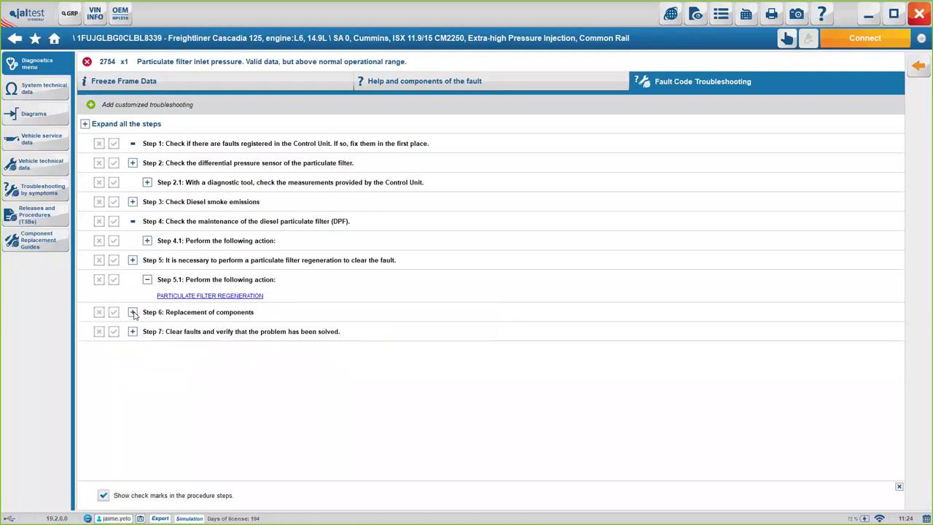
left_click(133, 332)
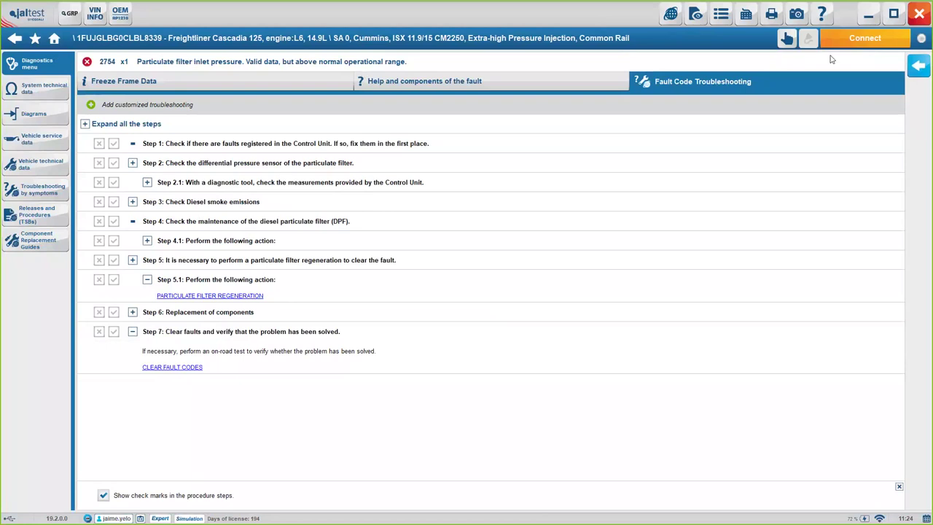
- Return to the vehicle overview and switch to Allison transmission fault P0797, accepting closure of the open technical information windows
left_click(915, 66)
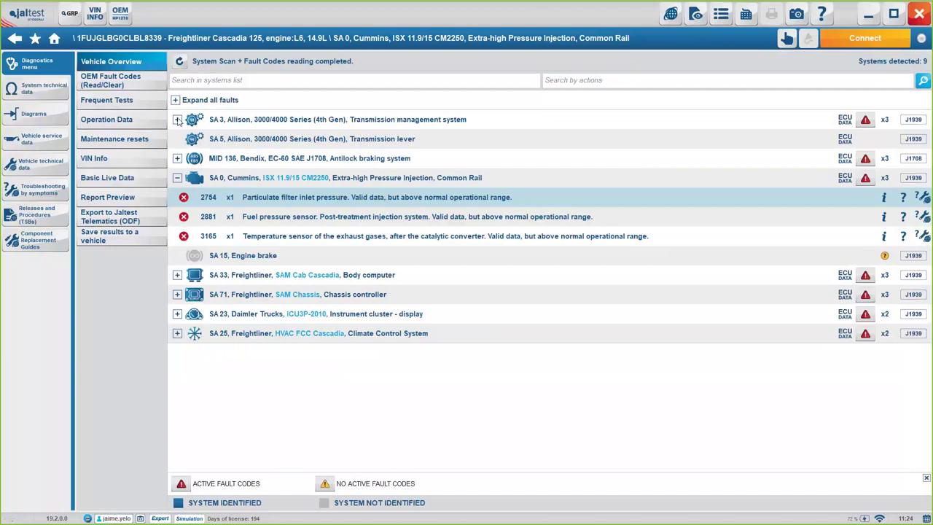
left_click(245, 122)
left_click(272, 146)
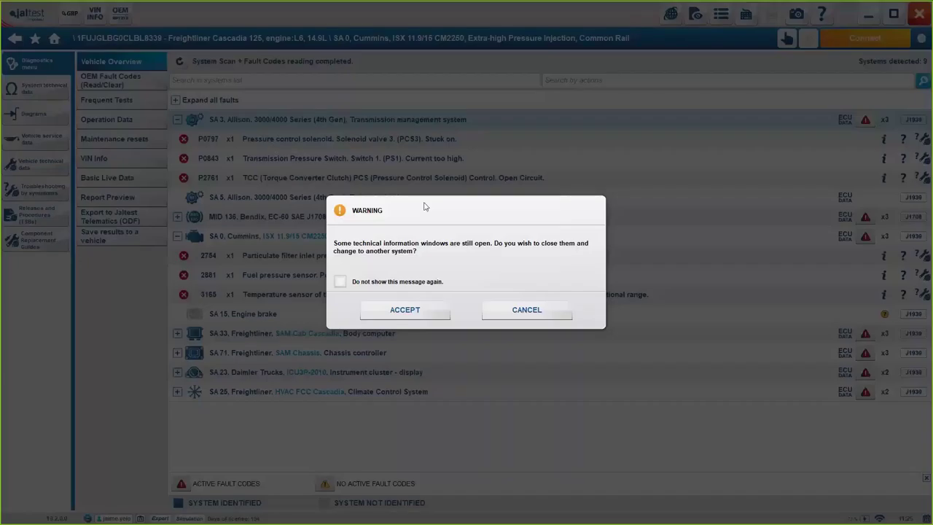
left_click(449, 312)
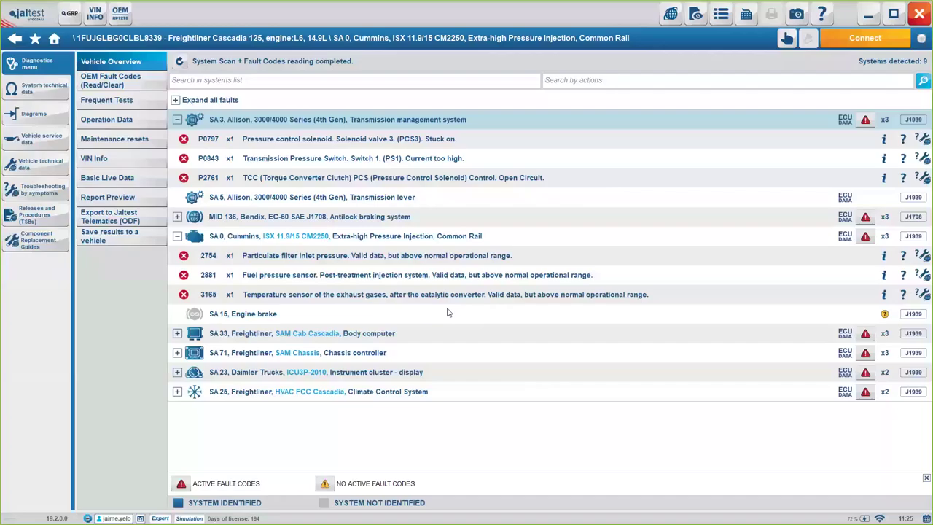
left_click(273, 142)
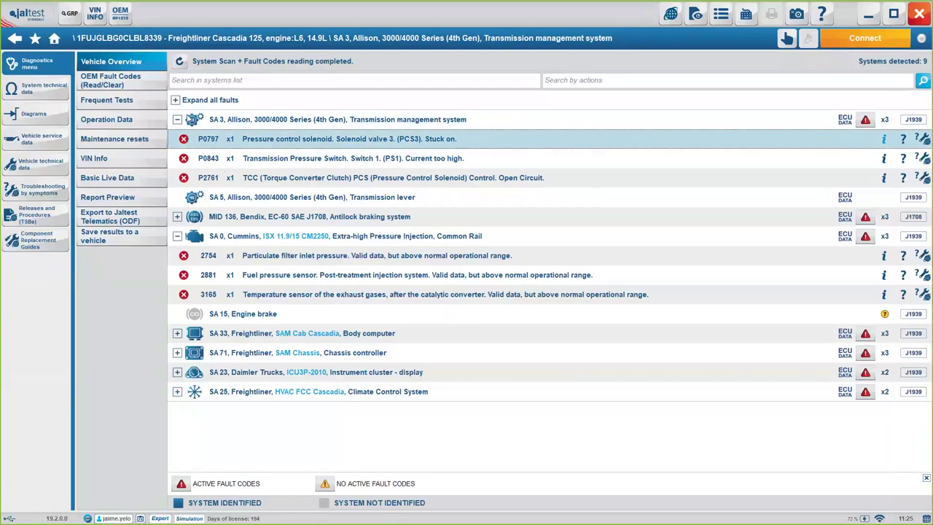
- Collapse the Allison transmission faults and check the system's capacity technical data before leaving it
left_click(177, 119)
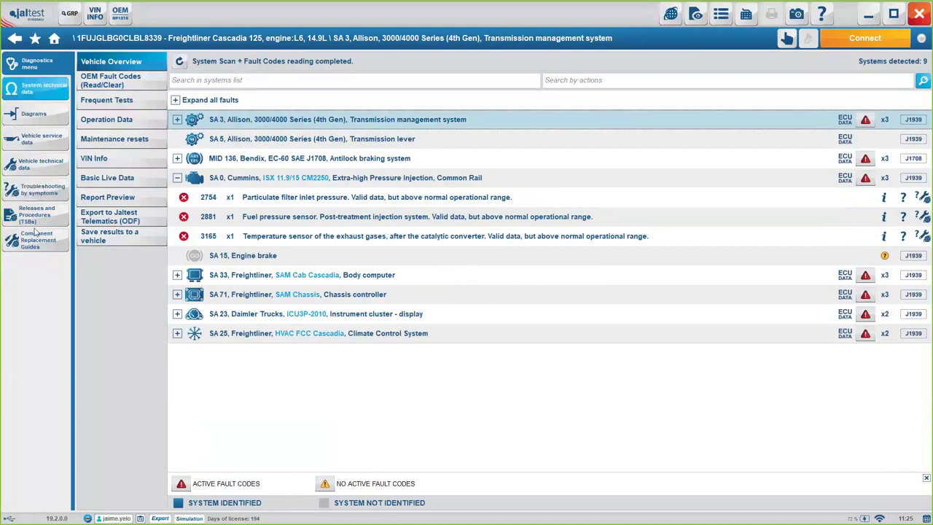
left_click(40, 86)
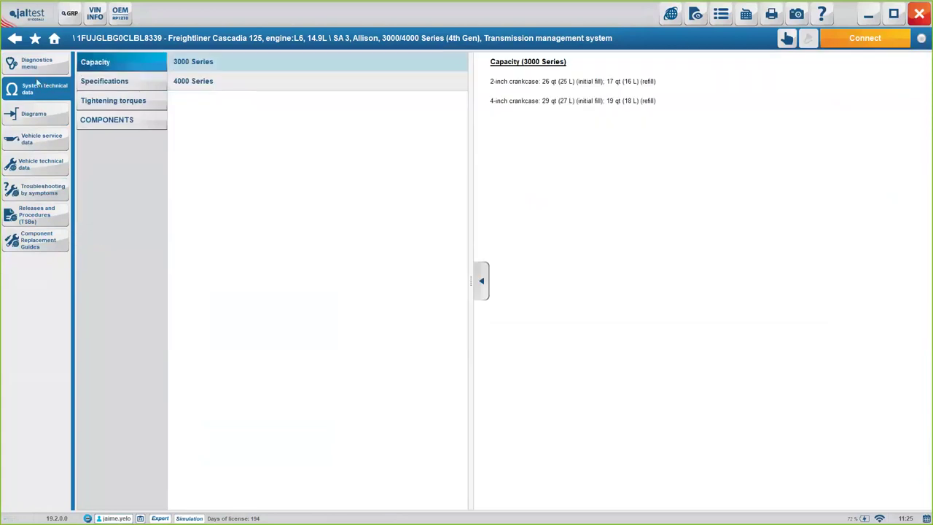
left_click(15, 38)
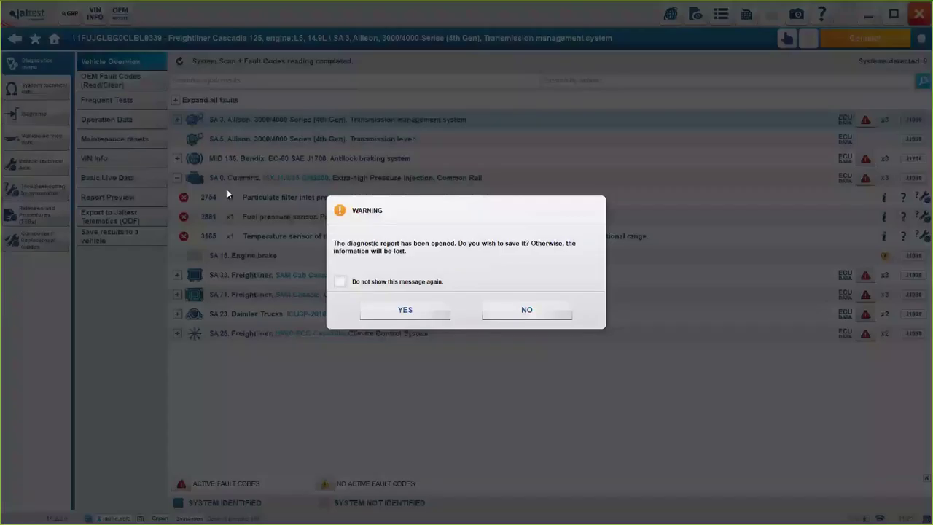
- Save the diagnostic report and decline synchronization with the GRP module
left_click(441, 310)
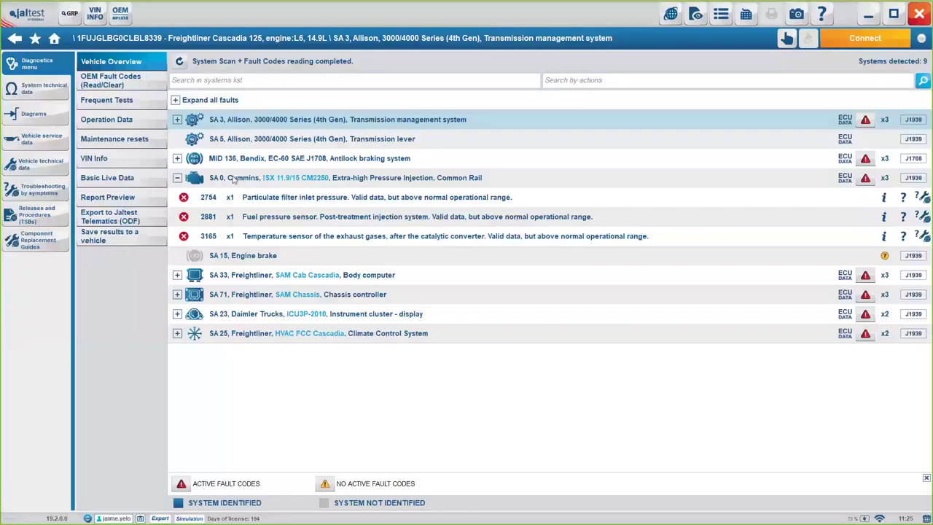
key("Return")
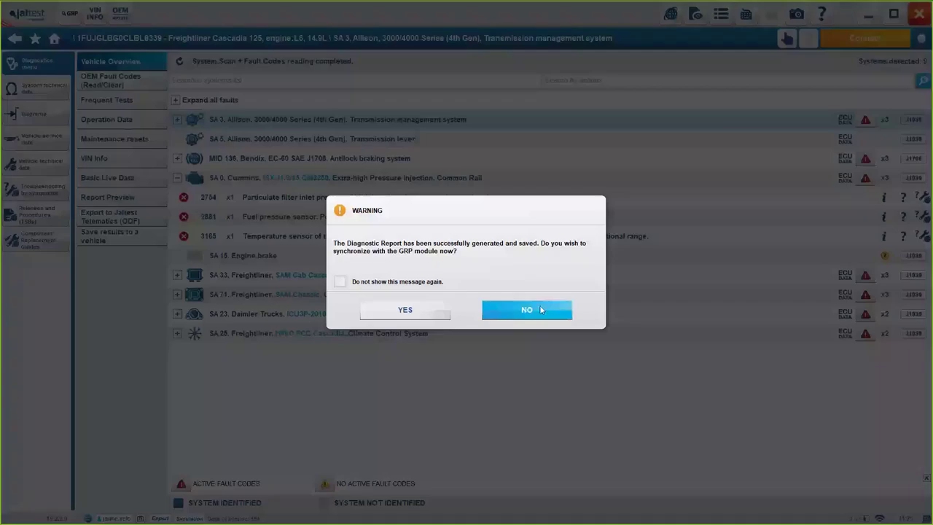
left_click(536, 309)
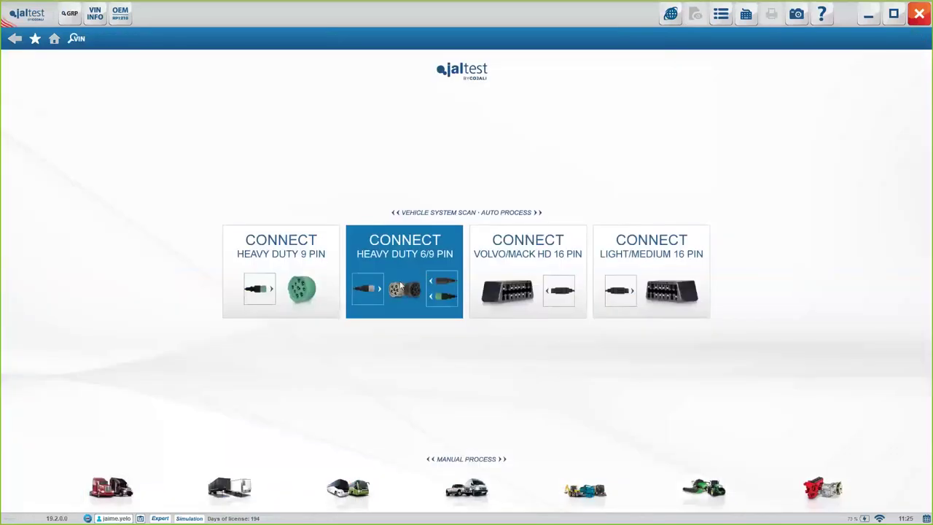
- Run a Heavy Duty 6/9 Pin System Scan + Read Fault Codes and select the Cummins ISX 11.9/15 CM2250 system
left_click(405, 290)
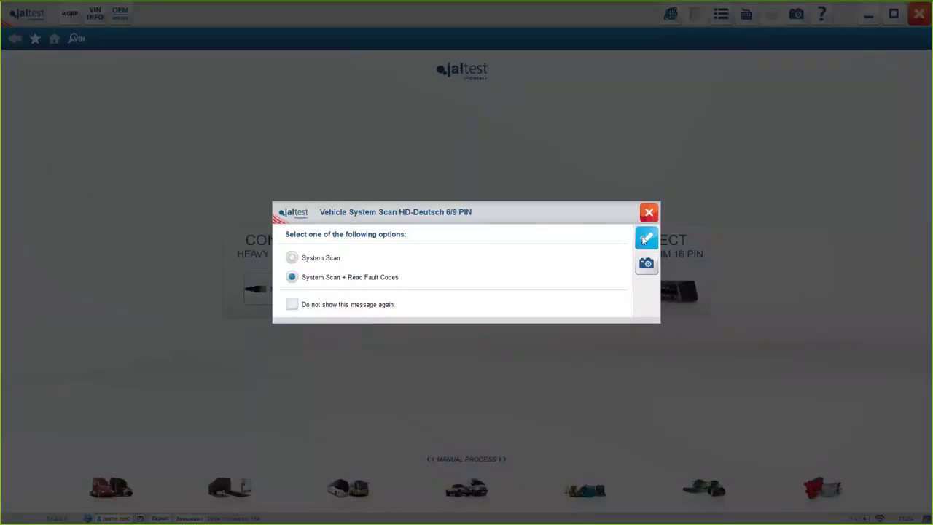
left_click(644, 240)
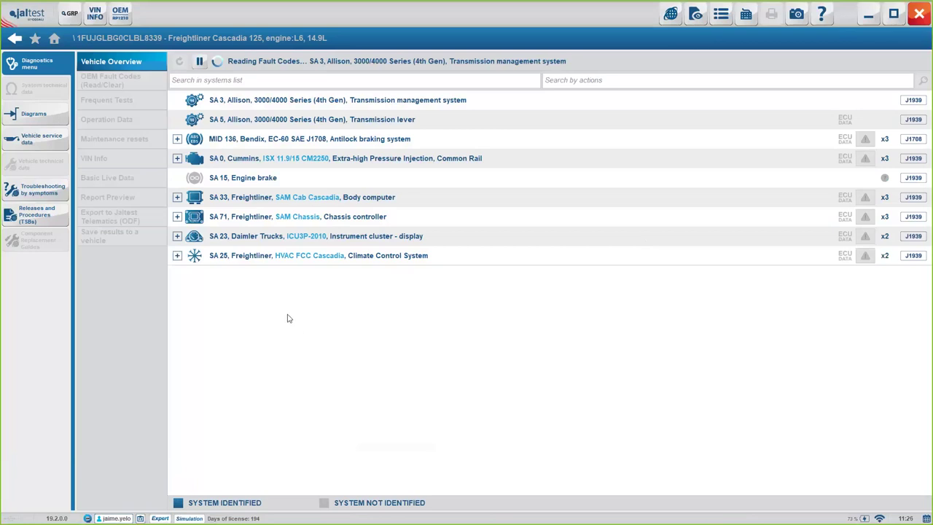
left_click(227, 182)
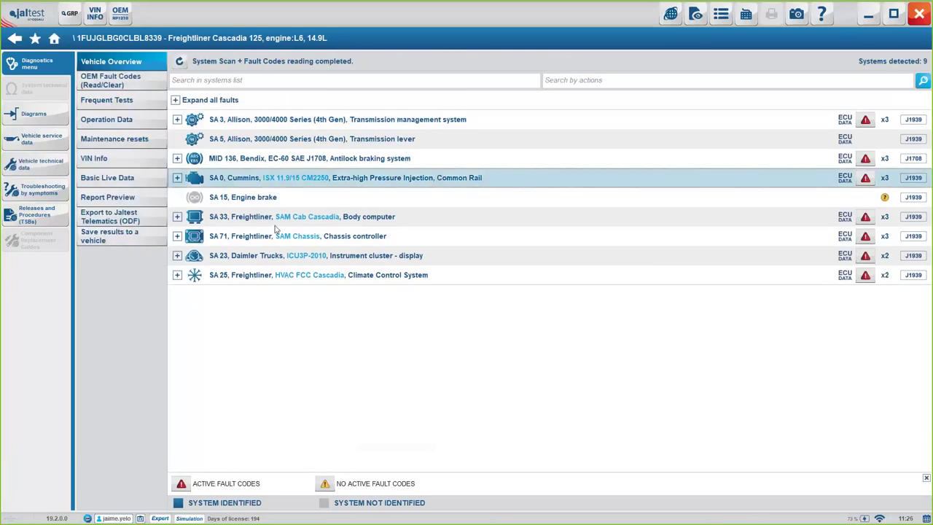
left_click(44, 139)
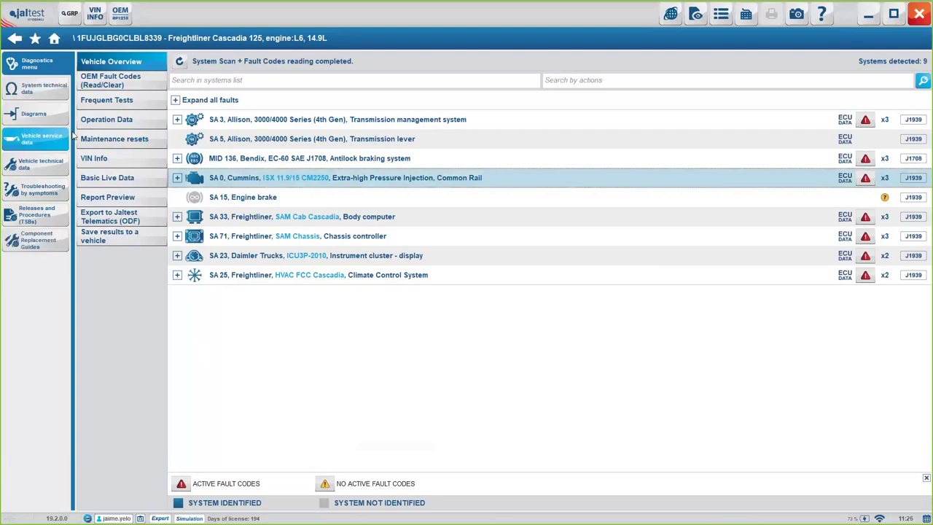
left_click(218, 183)
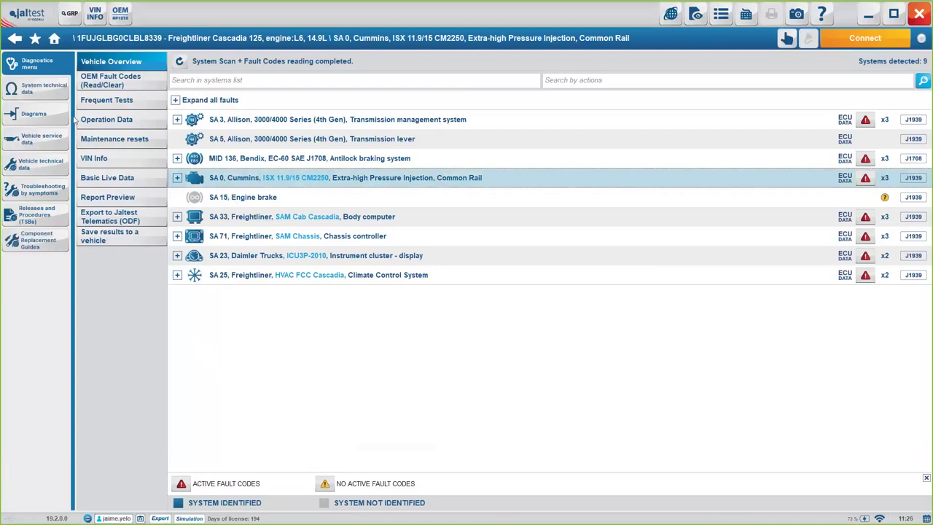
- Review the Cummins system technical data for cooling, exhaust gases treatment, fuel, and intake and exhaust
left_click(44, 87)
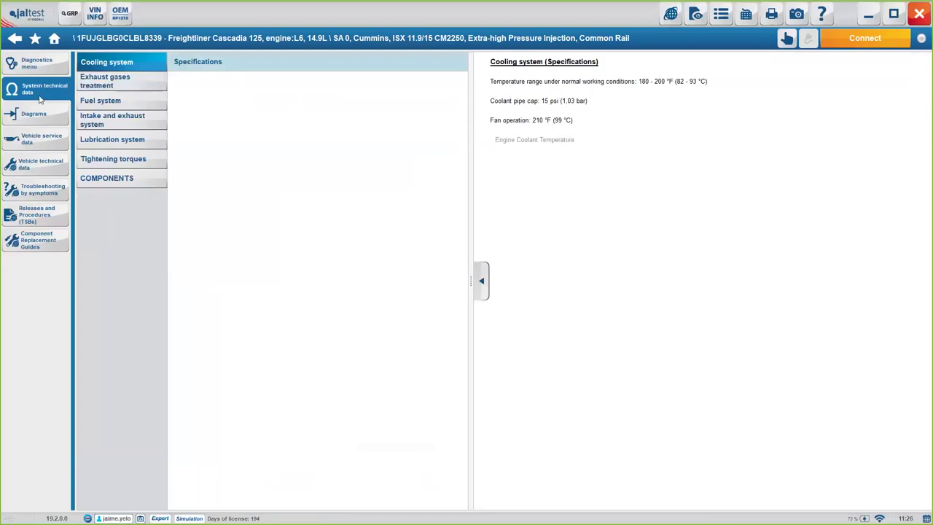
left_click(99, 80)
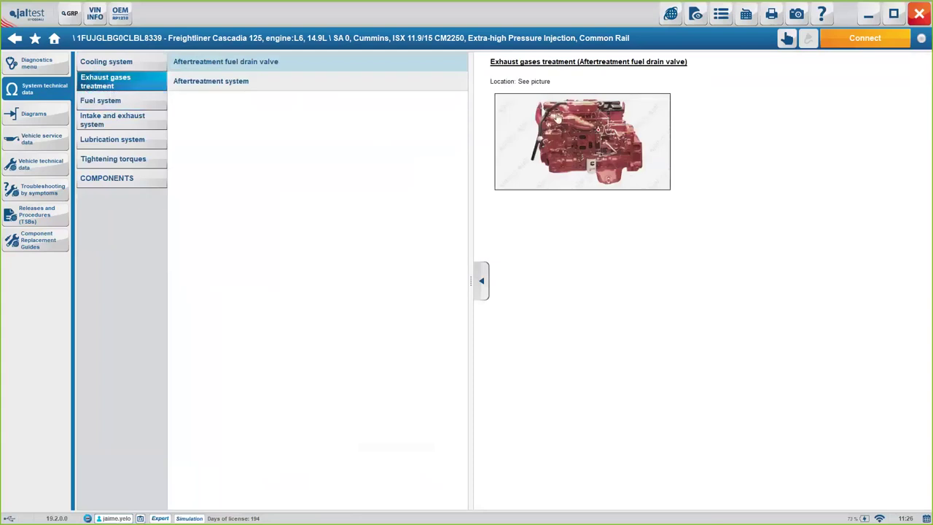
left_click(137, 102)
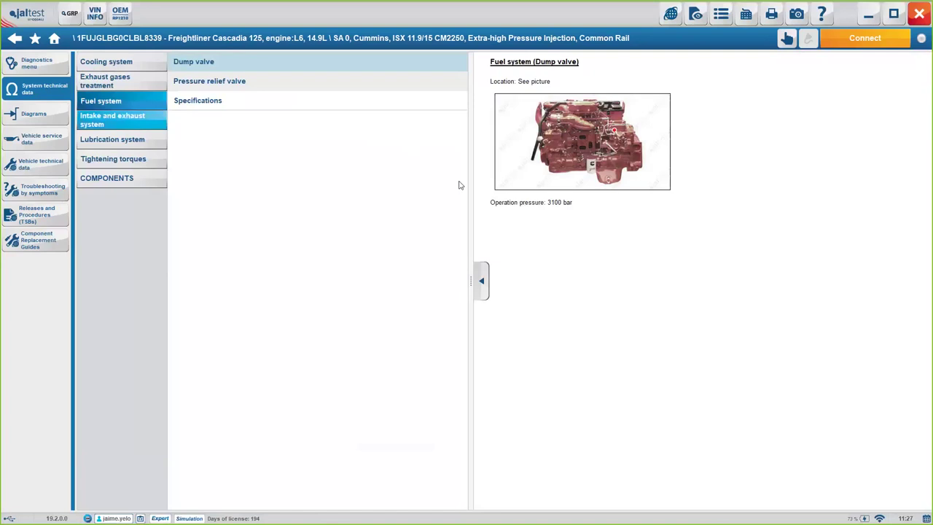
left_click(116, 120)
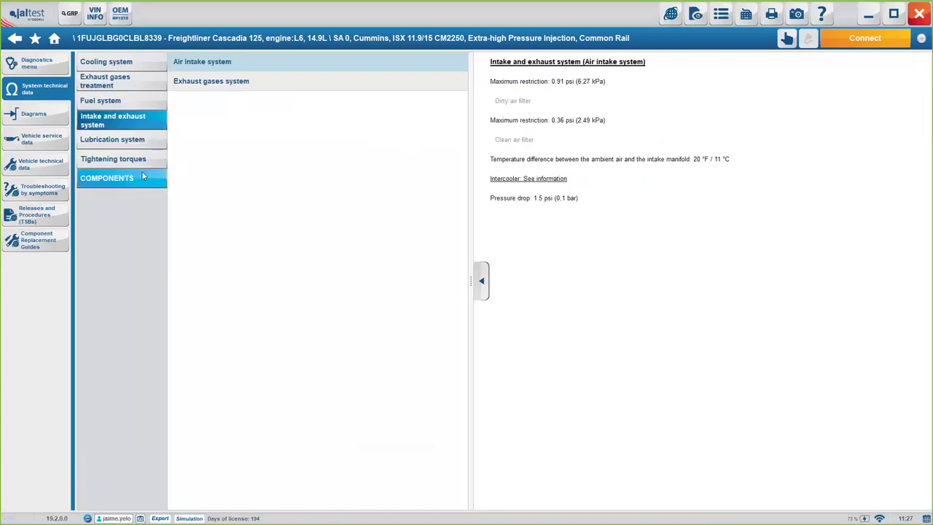
- Examine the CA1 engine management control unit among the Cummins components, and search the list for "sensor" to view CB1-2
left_click(119, 179)
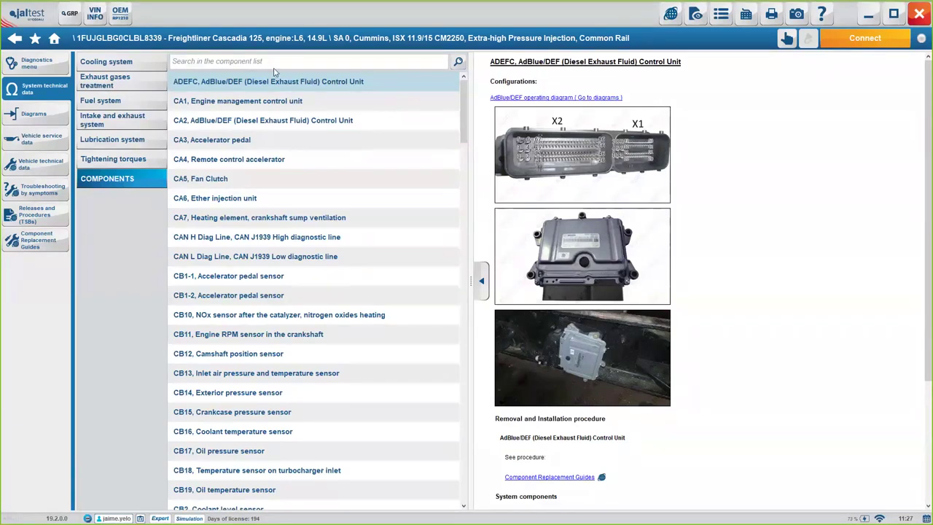
key("Down")
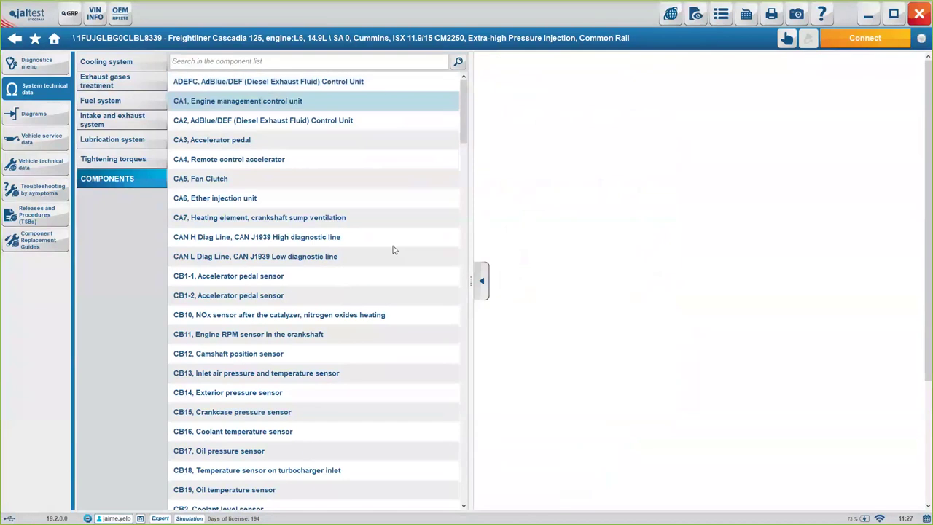
left_click(248, 63)
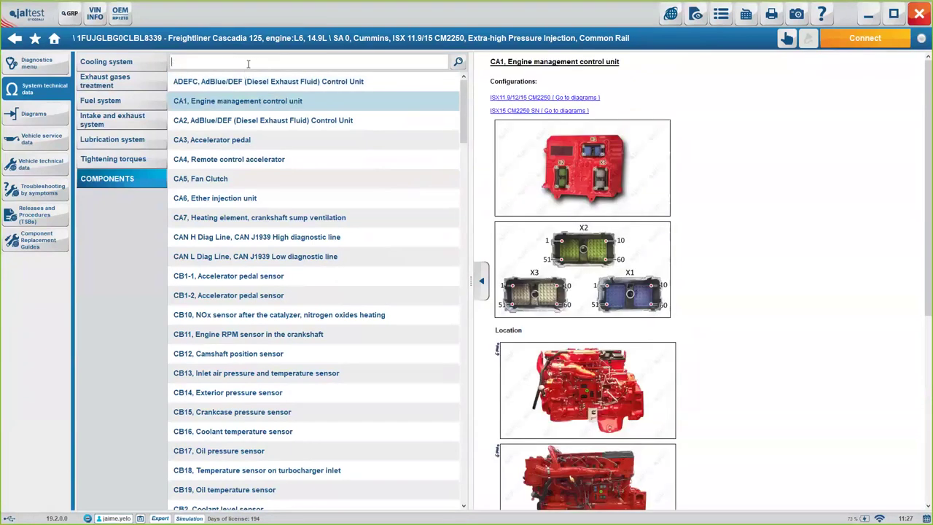
type("senson")
key("Return")
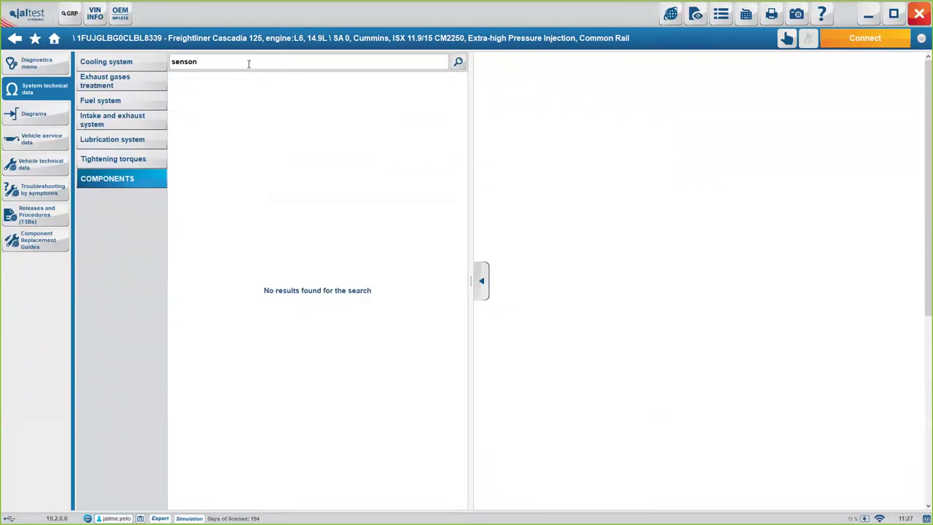
key("Return")
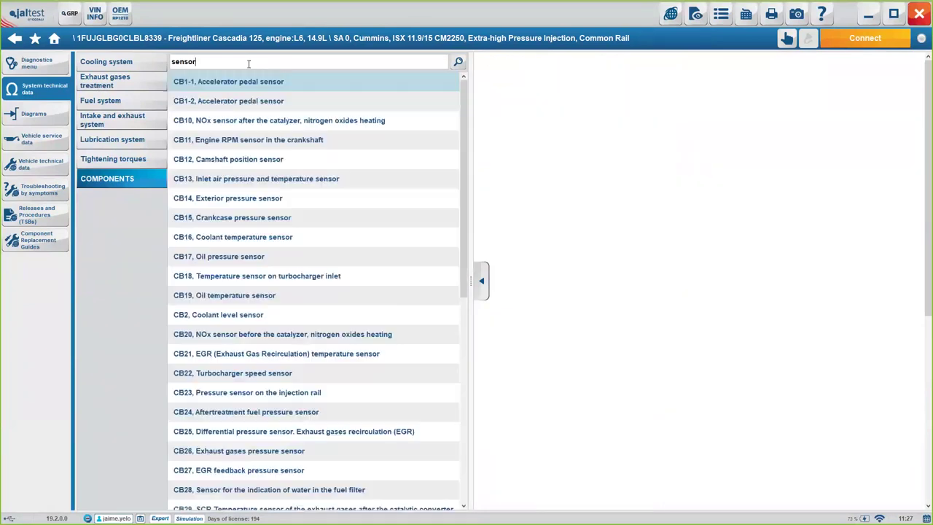
key("Down")
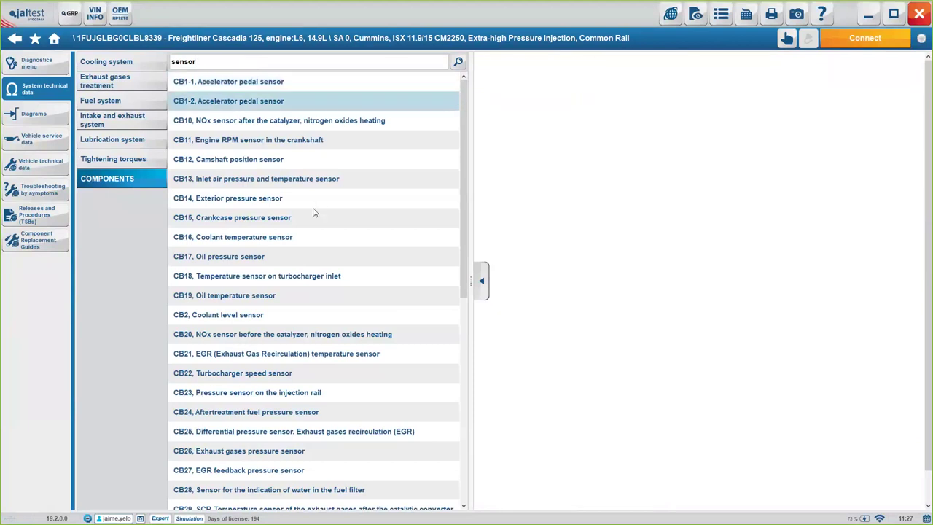
- Search the component list for "oil" to view the CB17 oil pressure sensor data
left_click_drag(197, 62, 172, 63)
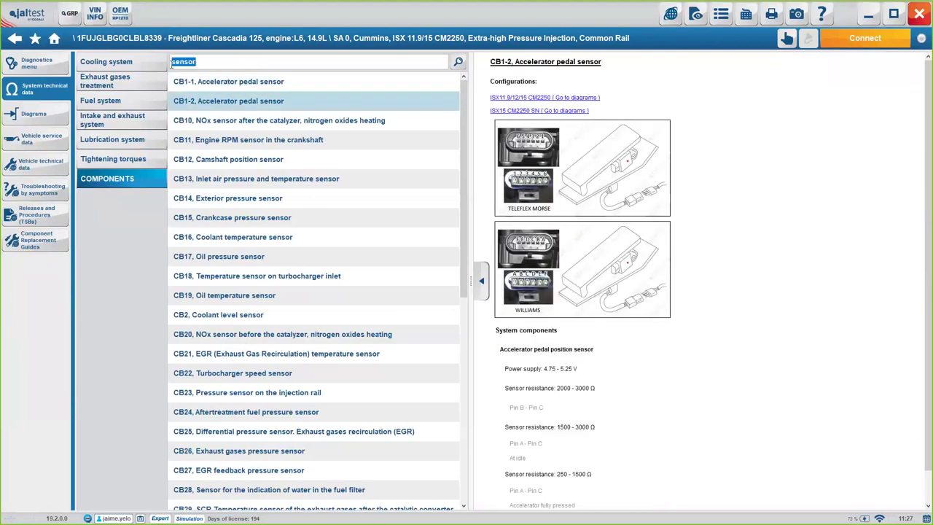
type("c")
type("il")
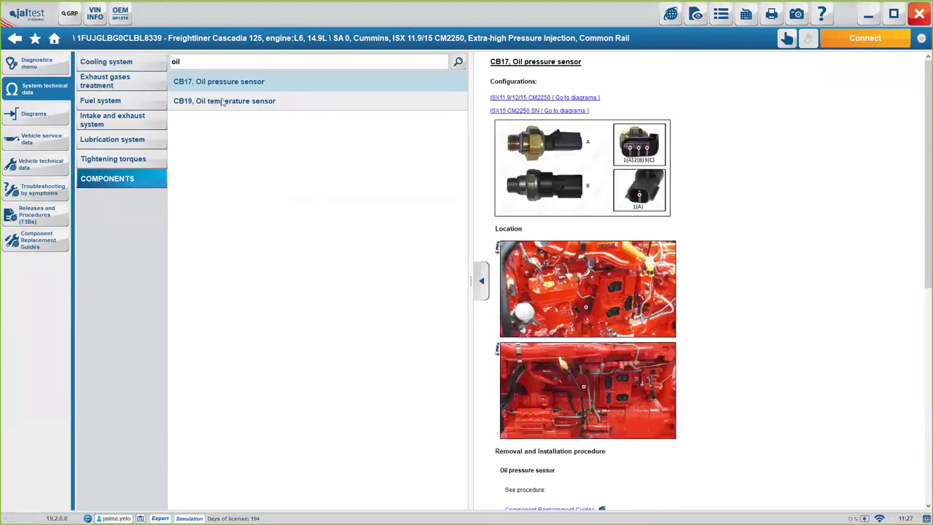
- Open the ISX11.9/12/15 CM2250 wiring diagram, show its components list and locate the CA6 ether injection unit
left_click(34, 113)
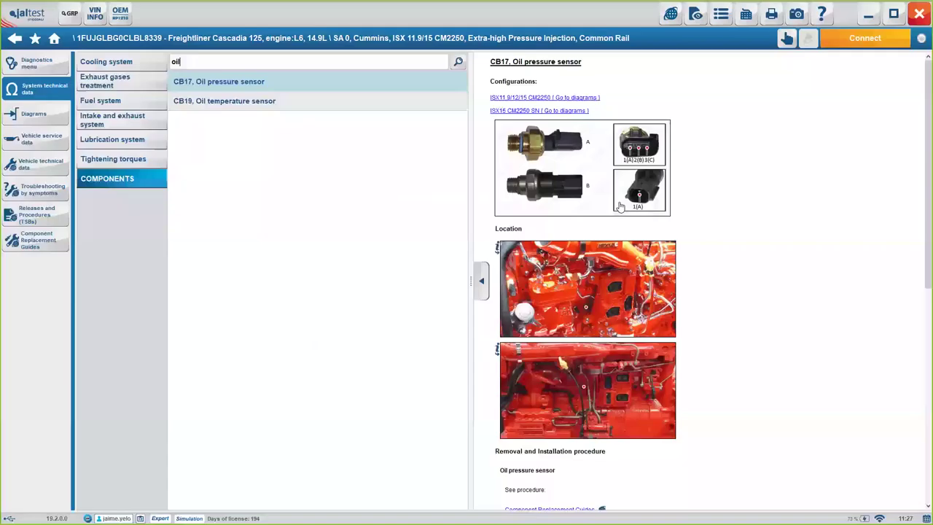
left_click(621, 200)
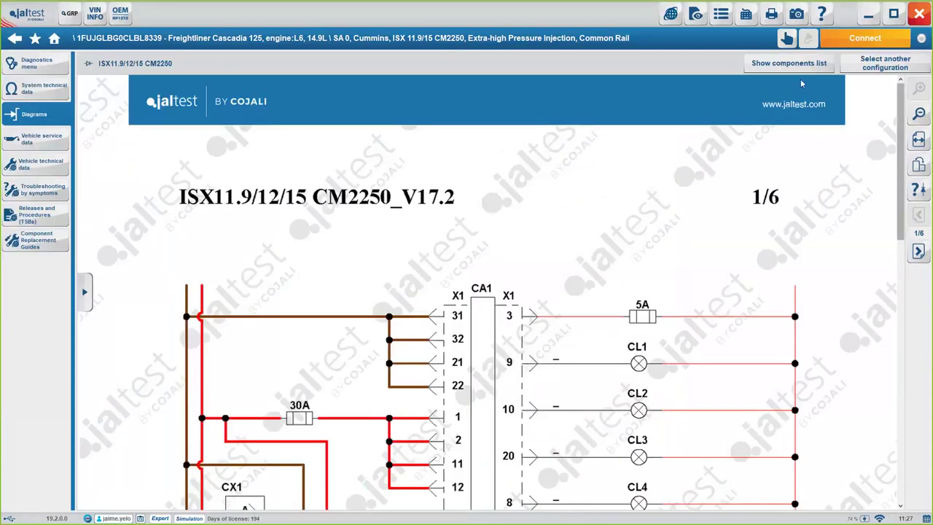
left_click(772, 64)
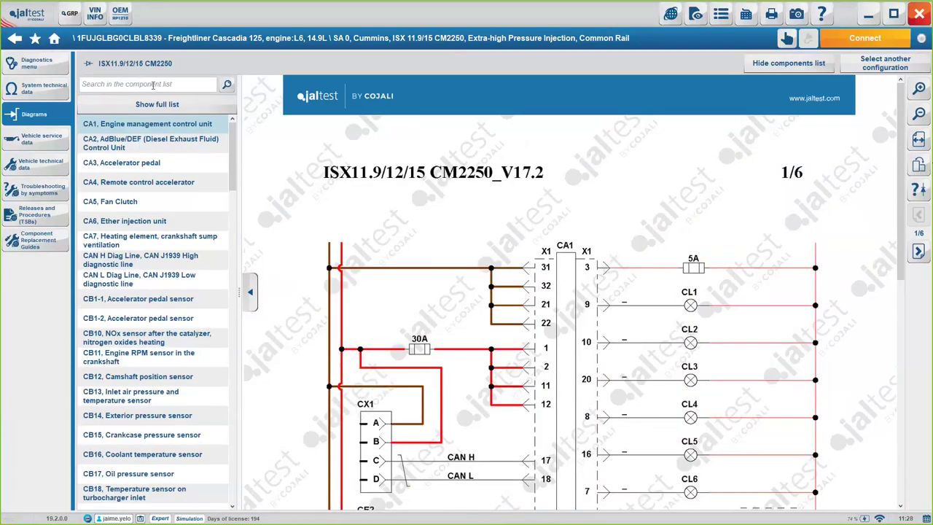
left_click(142, 220)
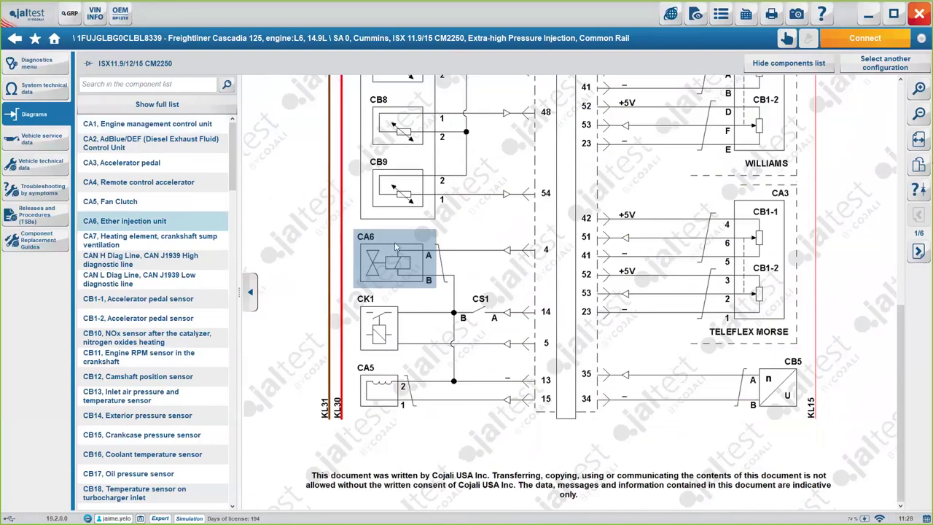
- Open the vehicle service data for engine type ISX 11.9/12/15 CM2250 EPA10 [2010 - 2012] and browse the Complete Service intervals
left_click(47, 143)
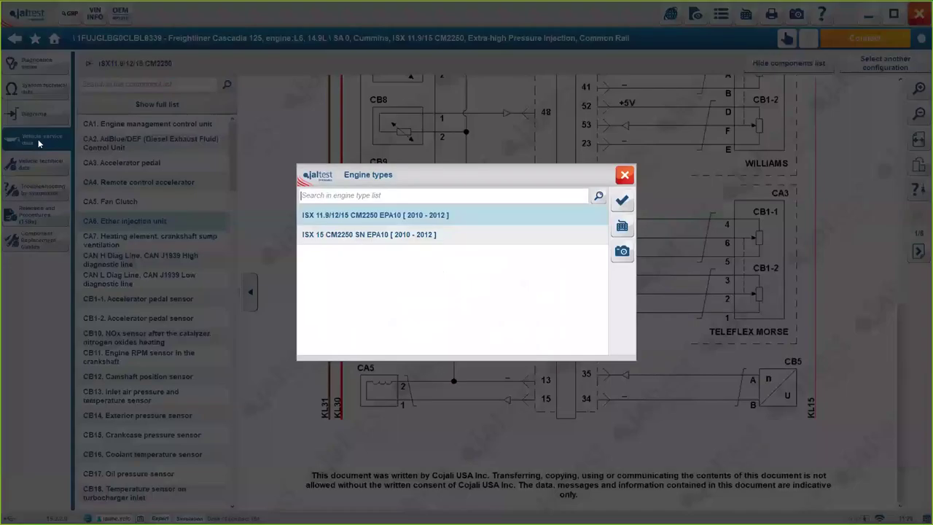
left_click(622, 200)
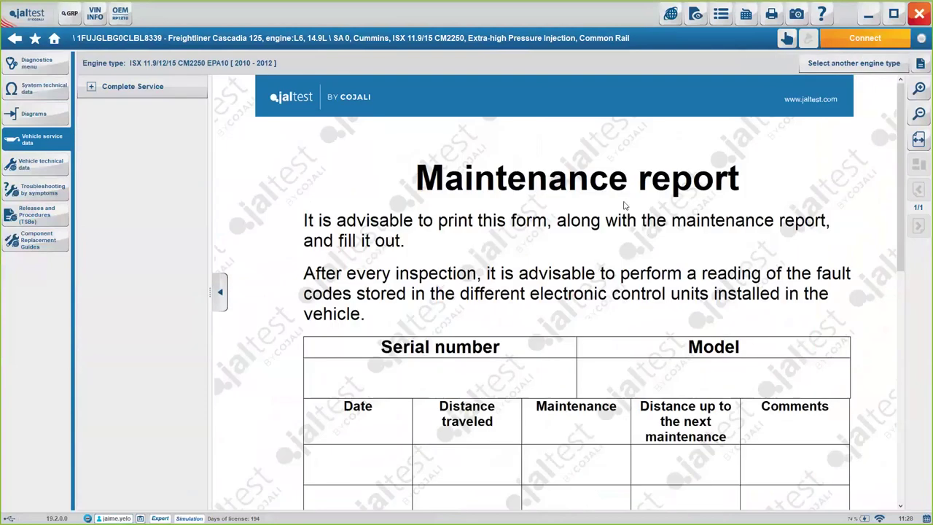
left_click(92, 87)
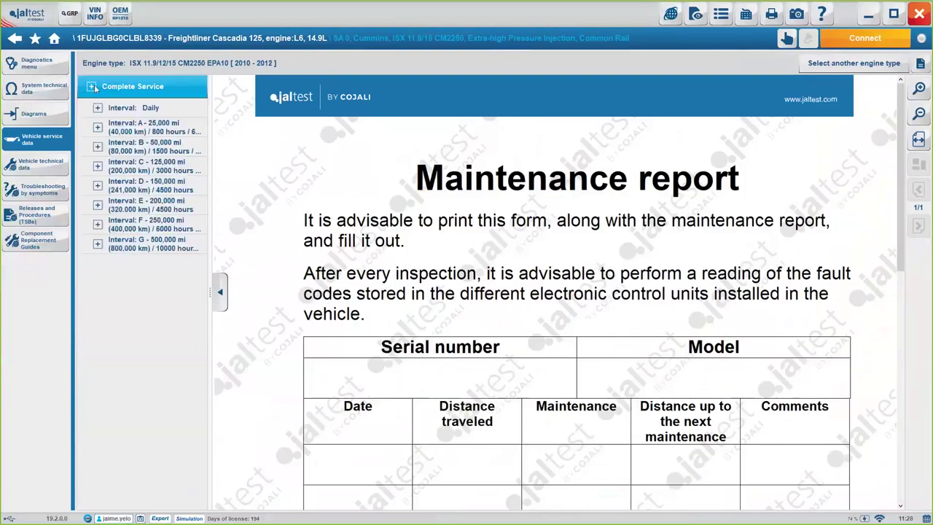
left_click(125, 126)
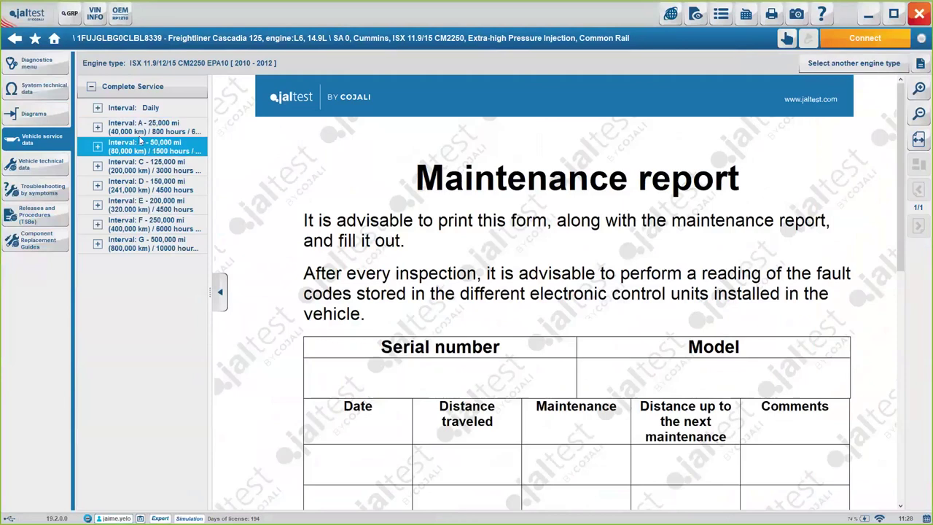
- Expand the Interval A - 25,000 mi service and view its Cooling, Fuel and Lubrication system tasks
left_click(150, 143)
left_click(131, 127)
left_click(97, 127)
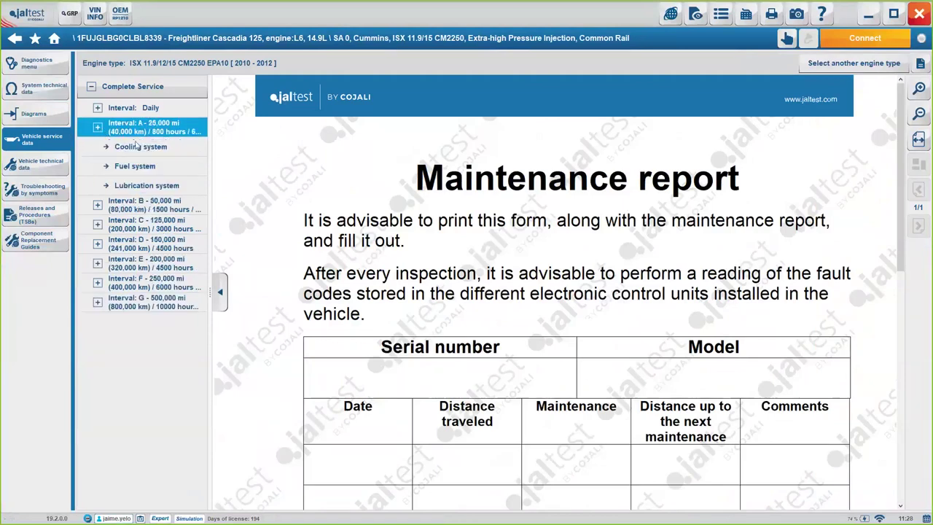
left_click(141, 149)
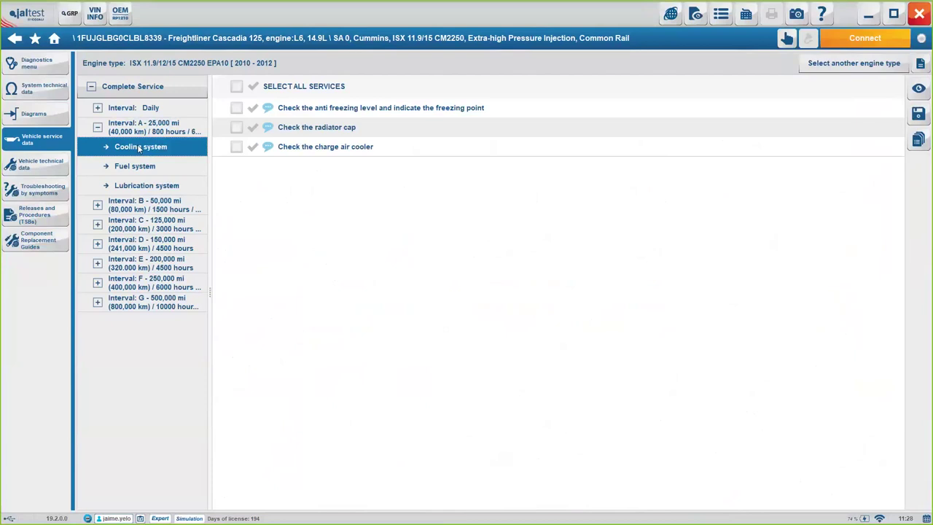
left_click(174, 132)
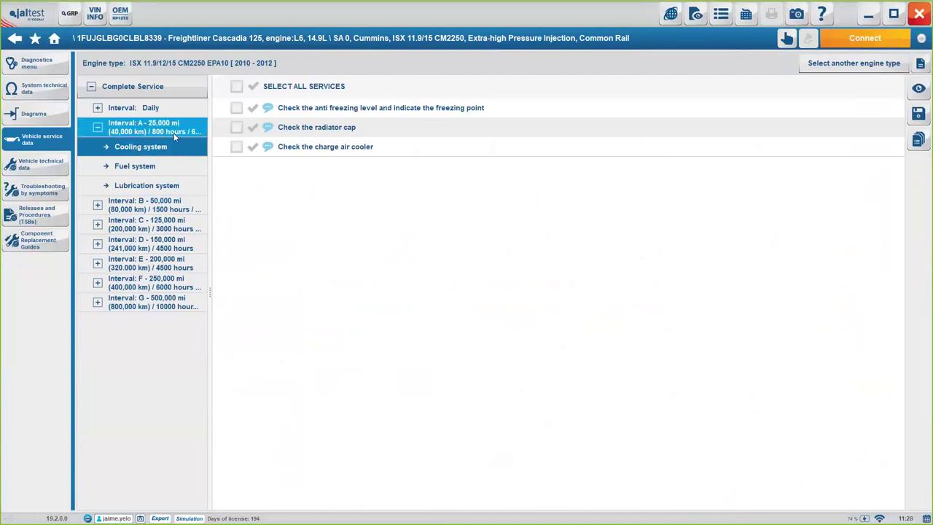
left_click(160, 177)
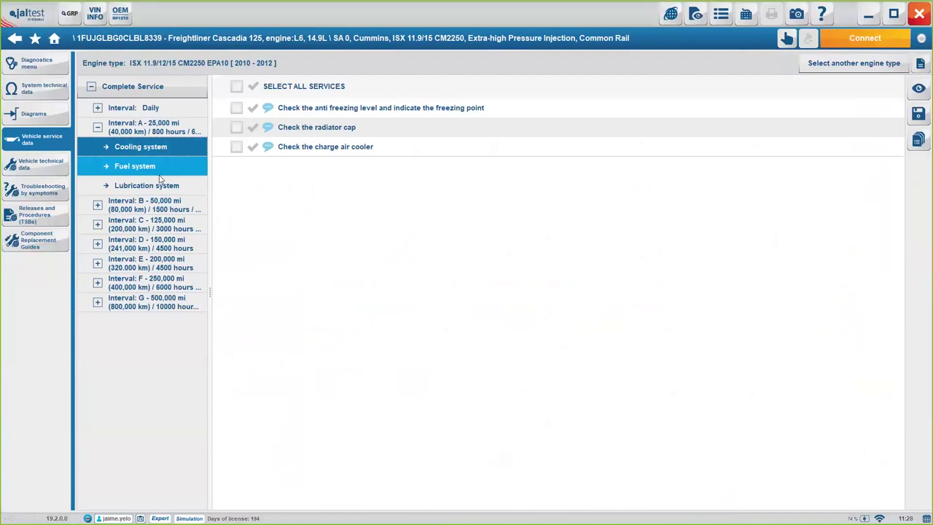
left_click(160, 179)
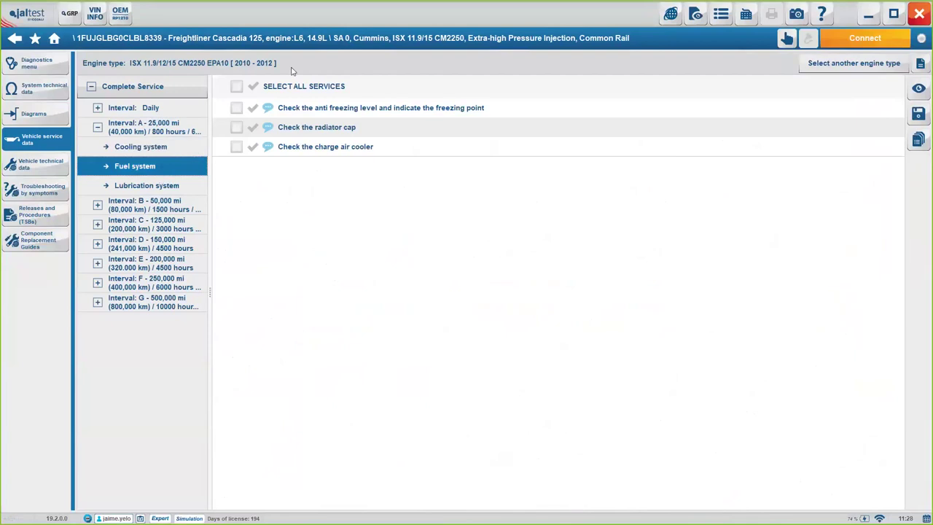
left_click(153, 186)
- Expand the Interval B - 50,000 mi service and view its Air compressor and Cooling system tasks
left_click(97, 205)
left_click(140, 224)
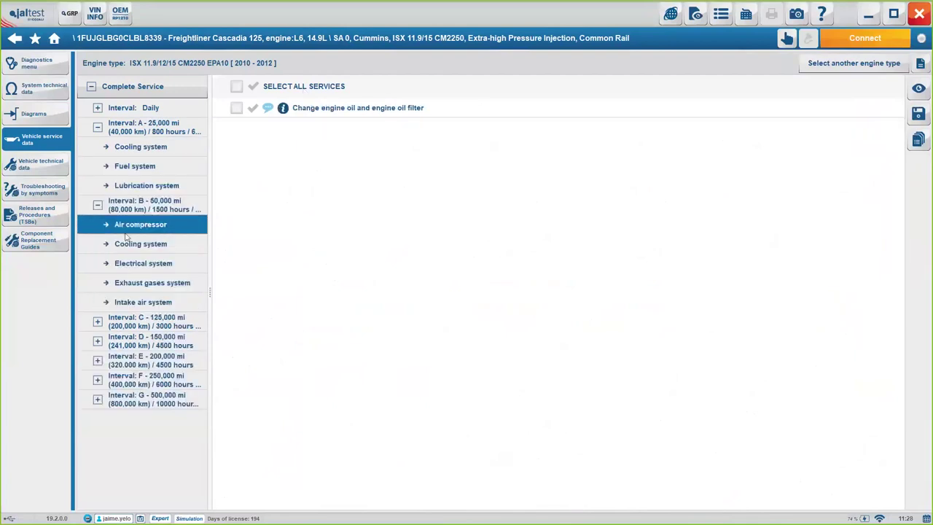
left_click(140, 243)
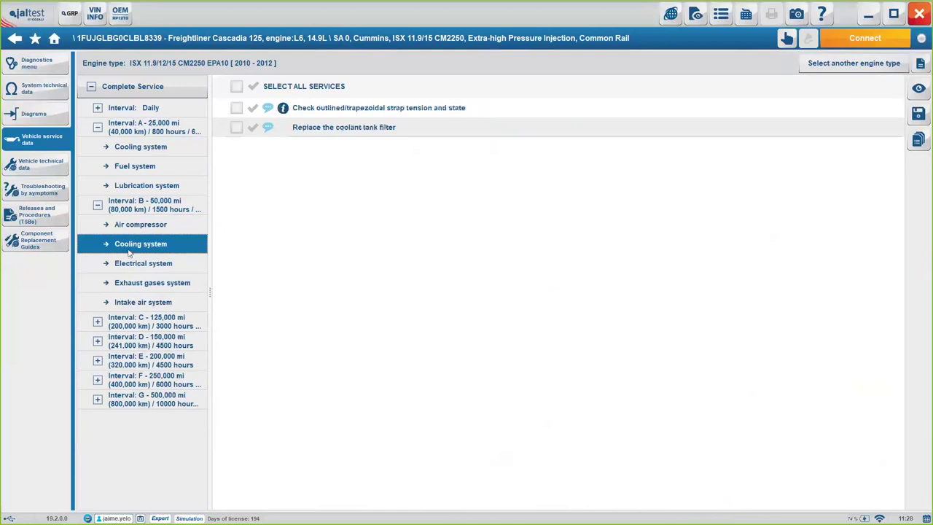
- Open the technical data for the outlined/trapezoidal strap tension check and show the belts diagrams of 400 and 350R (ISX12) EPA10
left_click(283, 108)
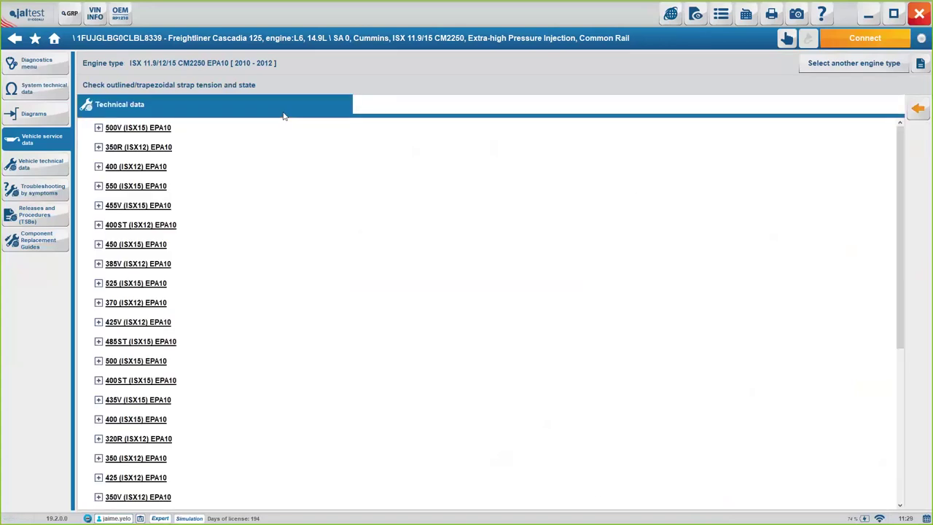
left_click(98, 166)
left_click(99, 146)
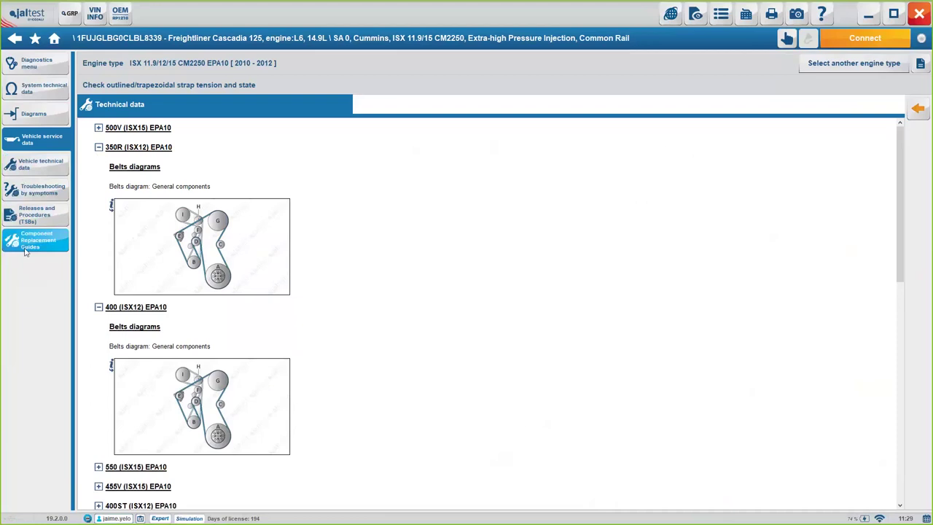
- Open the vehicle technical data for engine type 310 (ISX12) EPA10 and review its generic specifications
left_click(34, 167)
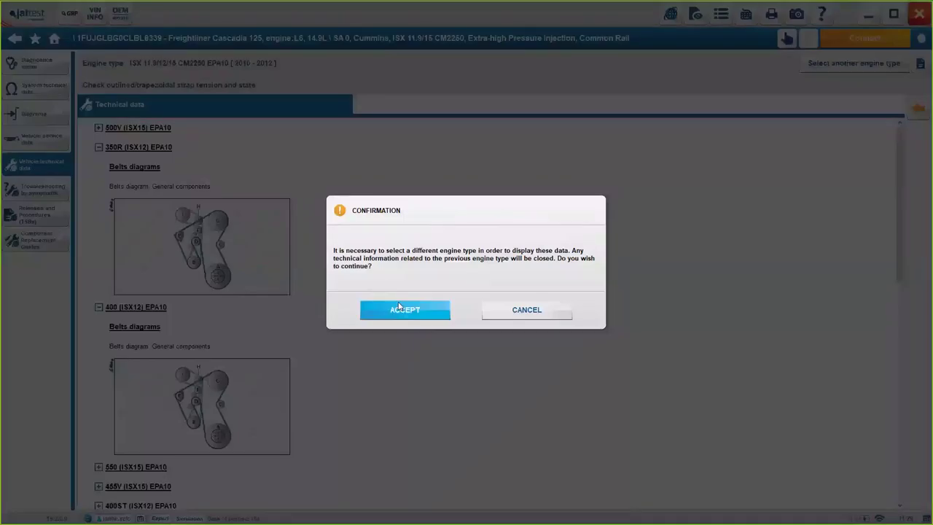
left_click(403, 311)
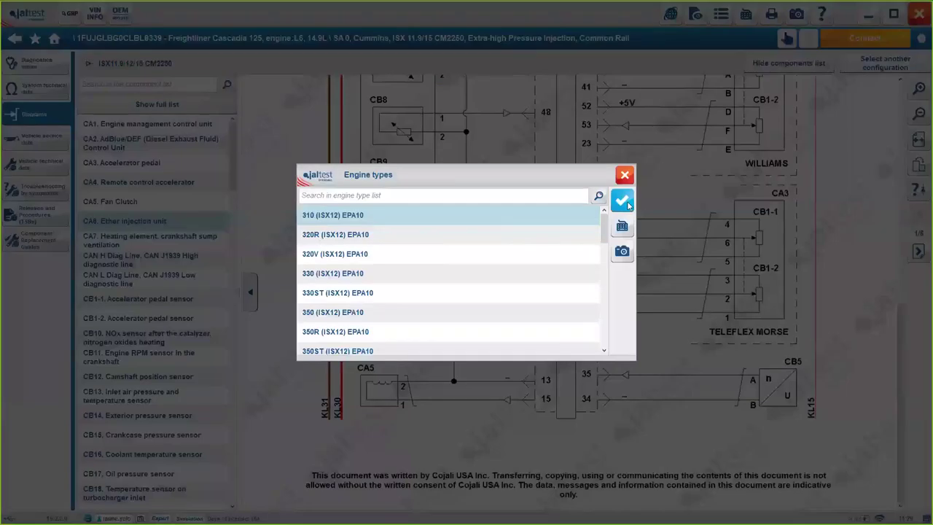
left_click(629, 205)
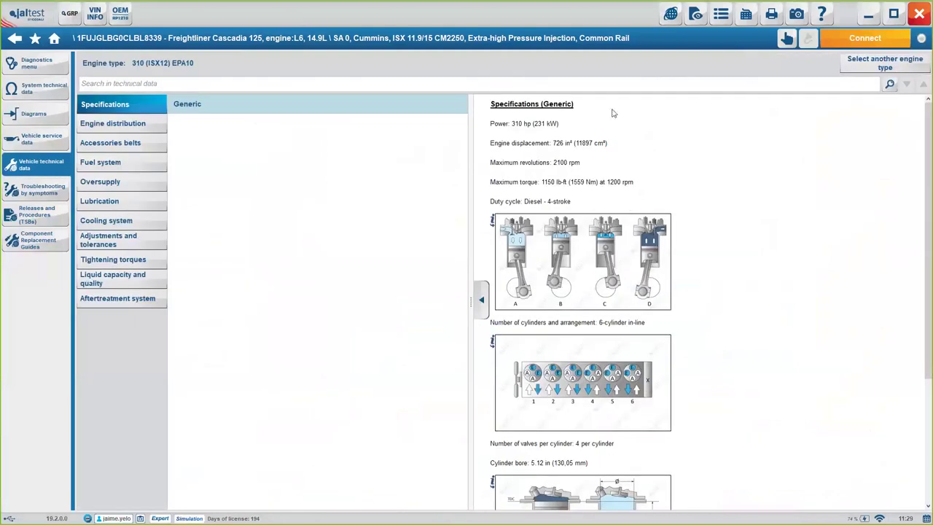
scroll(576, 219, "down", 3)
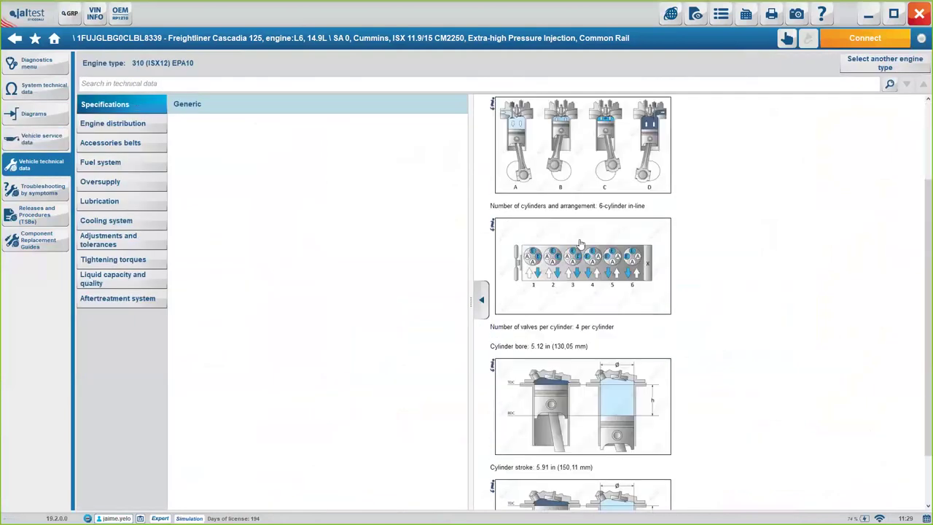
- View the engine distribution, accessories belts and aftertreatment system data of the 310 (ISX12) EPA10 engine
left_click(145, 123)
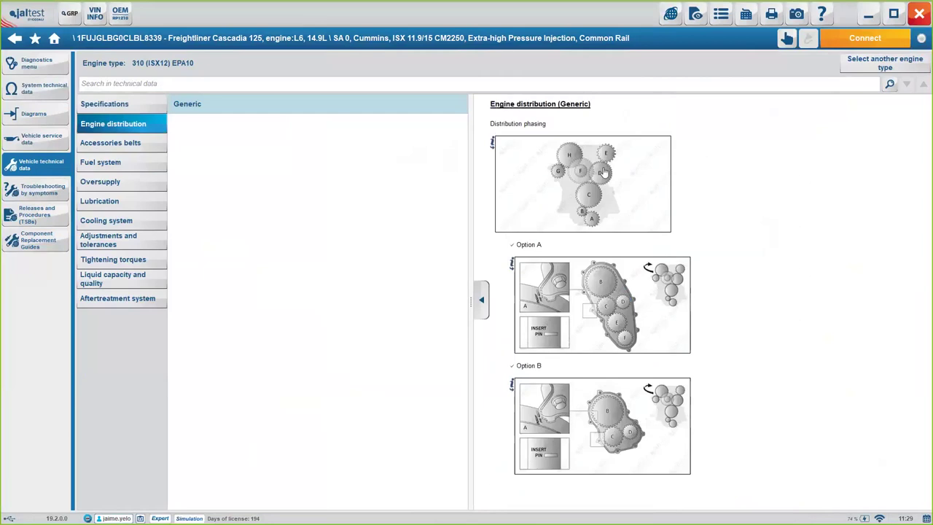
left_click(128, 149)
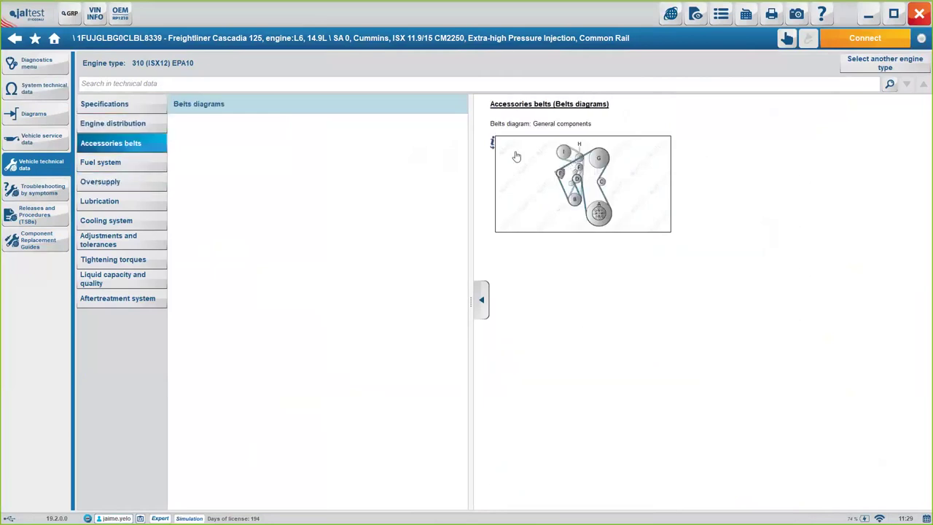
left_click(116, 299)
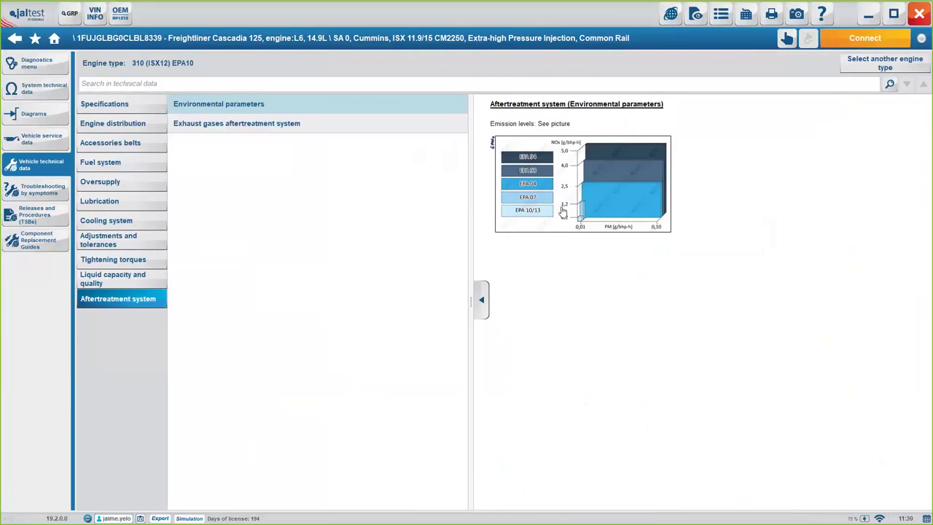
- In troubleshooting by symptoms, view the dirtiness in the crankcase procedure, and search for "black smoke" to view the steps for that symptom
left_click(64, 192)
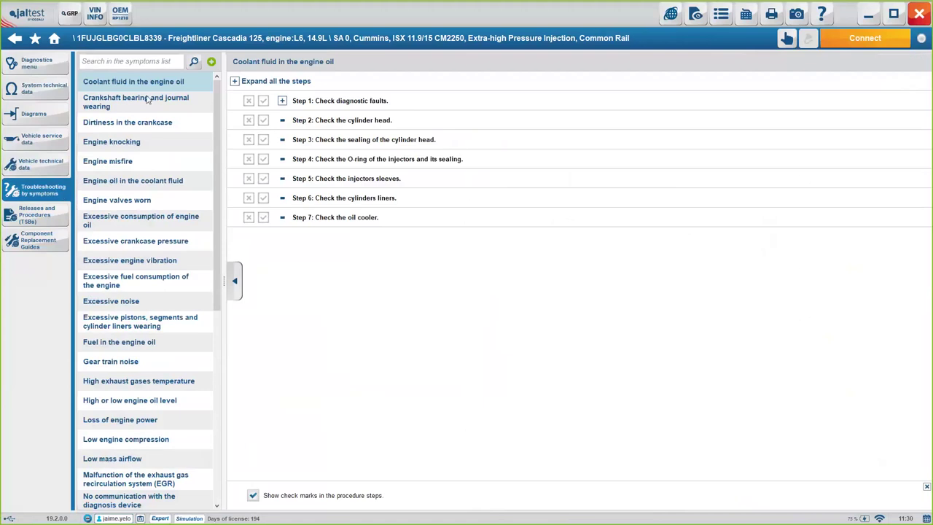
left_click(117, 122)
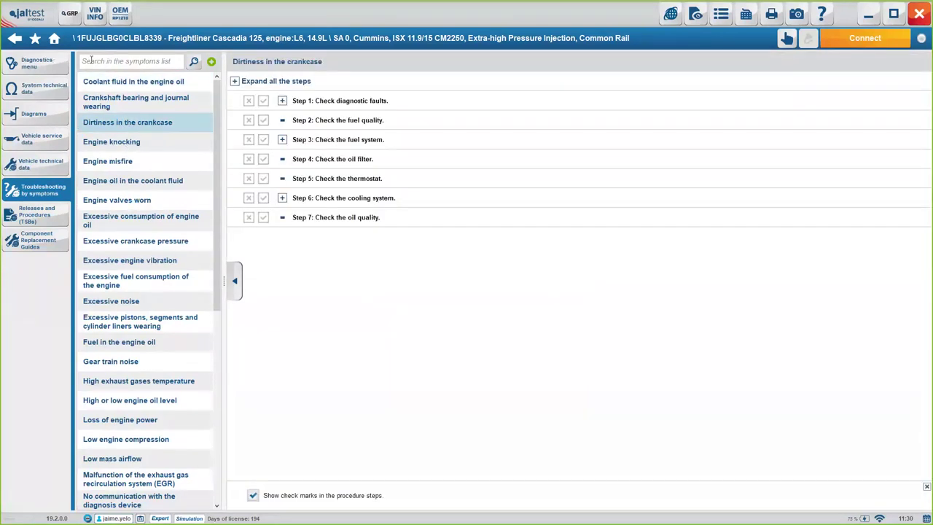
type("black smoke")
key("Return")
left_click(139, 81)
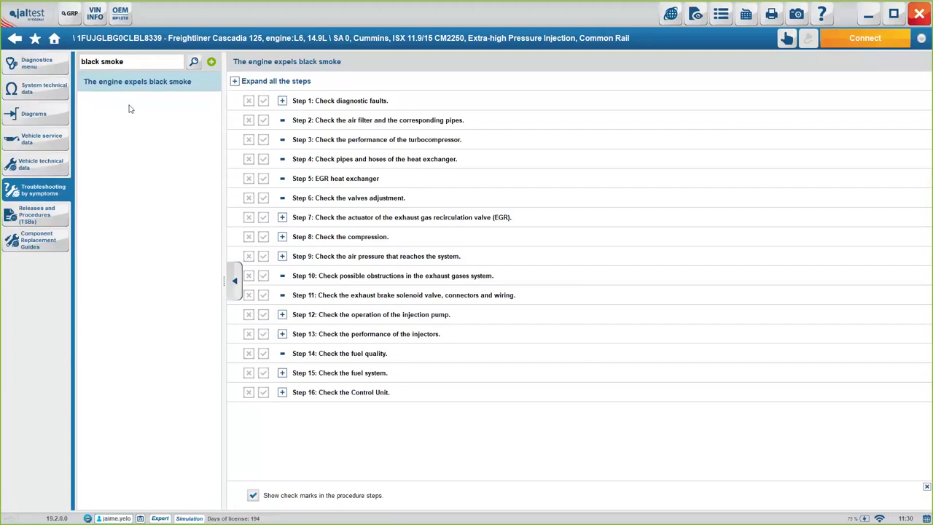
- Open the technical release on calibration of the accelerator pedal, accepting the Expert Mode terms, and read the calibration process
left_click(55, 213)
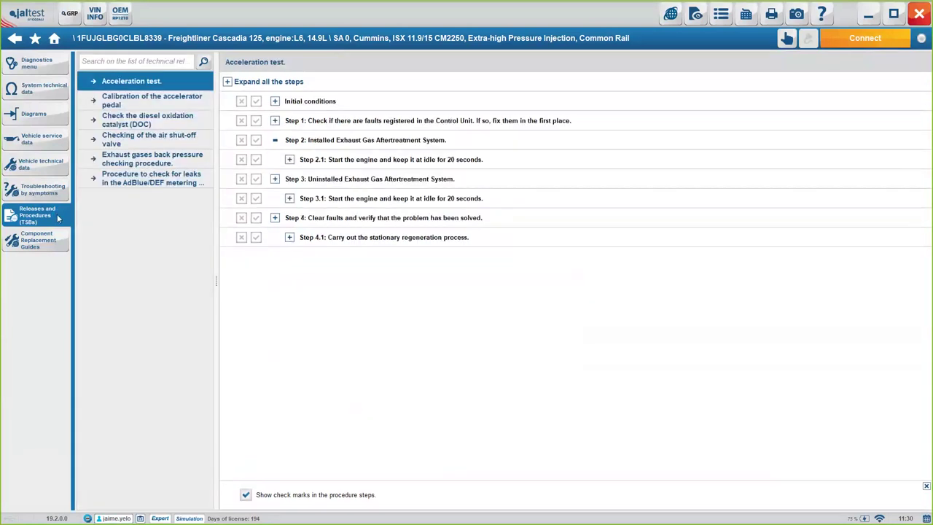
left_click(148, 100)
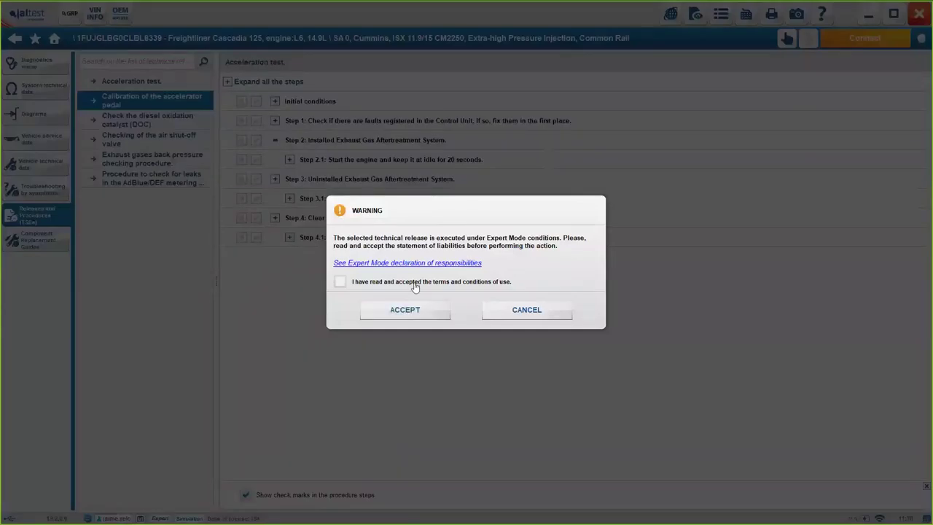
left_click(405, 309)
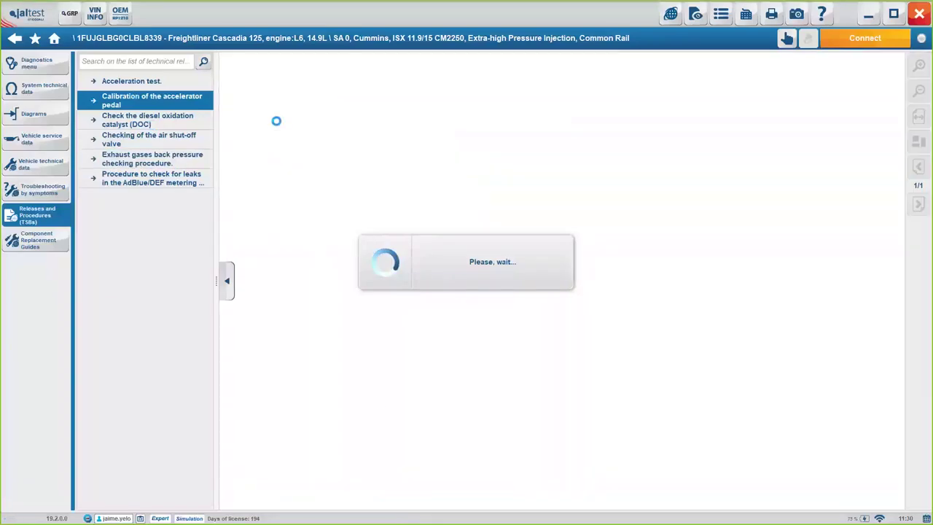
scroll(474, 230, "down", 10)
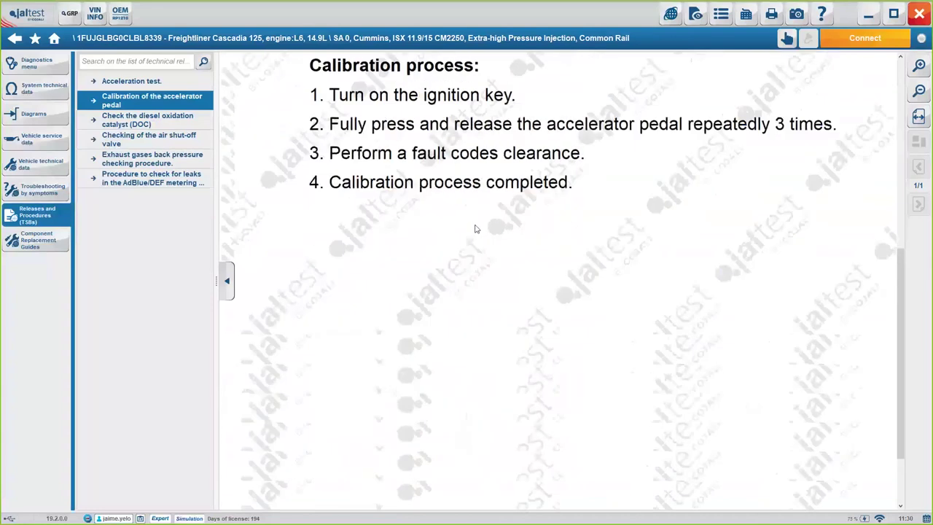
scroll(474, 230, "up", 10)
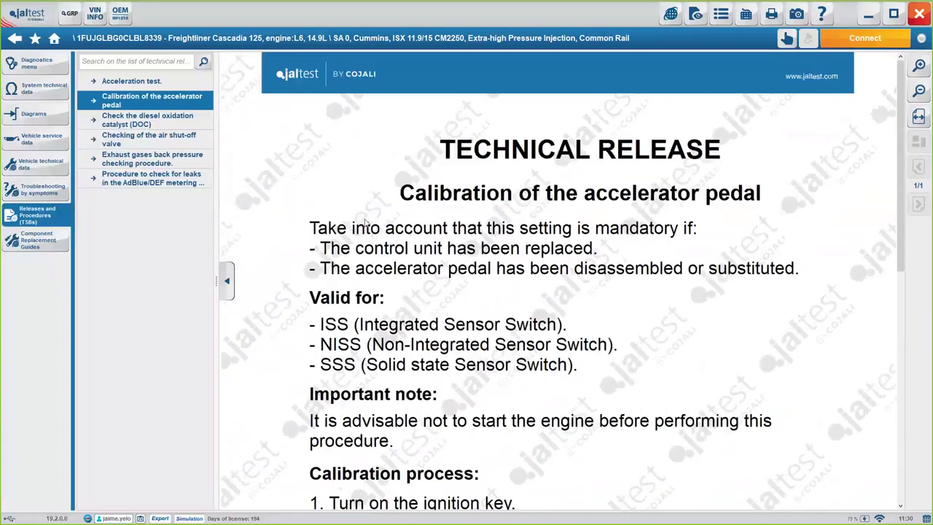
- Open the replacement guide for CB10, NOx sensor after the catalyzer, and expand step 2.4 on removing the heat shield
left_click(48, 245)
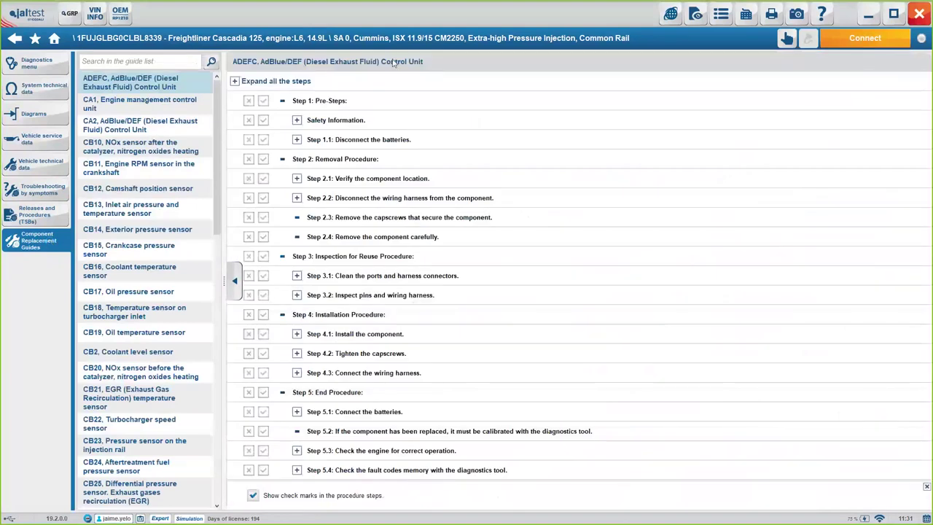
left_click(119, 145)
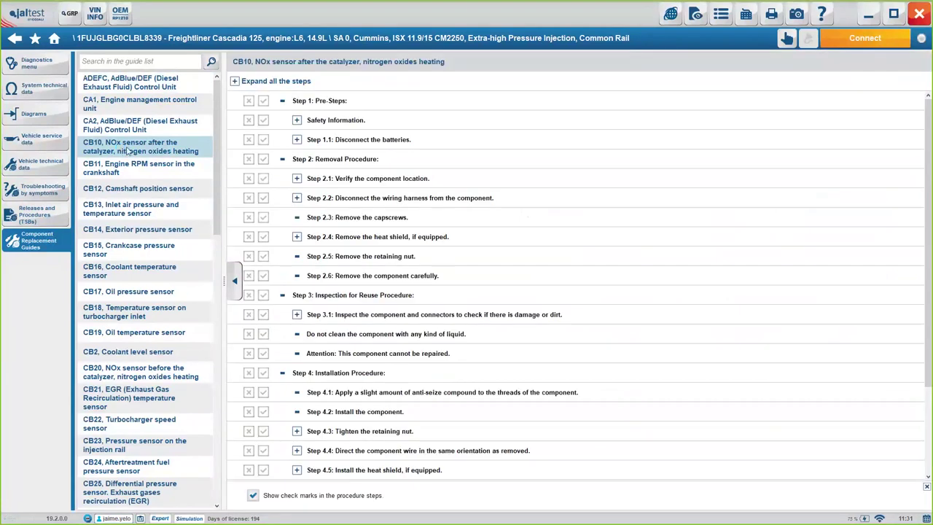
left_click(298, 121)
left_click(297, 121)
left_click(297, 237)
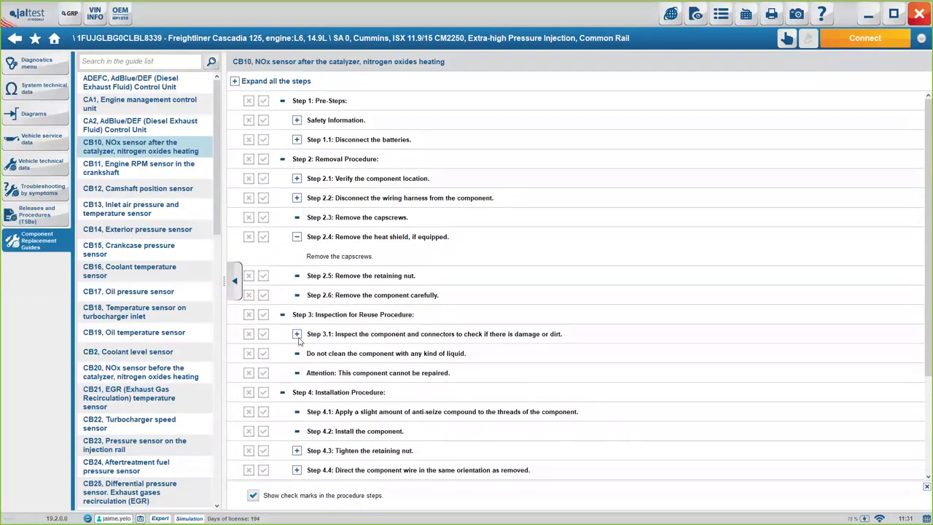
- Expand step 3.1 on inspecting the component and connectors, and review the sensor's pictures, pinout and tightening torque
left_click(296, 334)
scroll(392, 368, "down", 3)
scroll(392, 368, "down", 5)
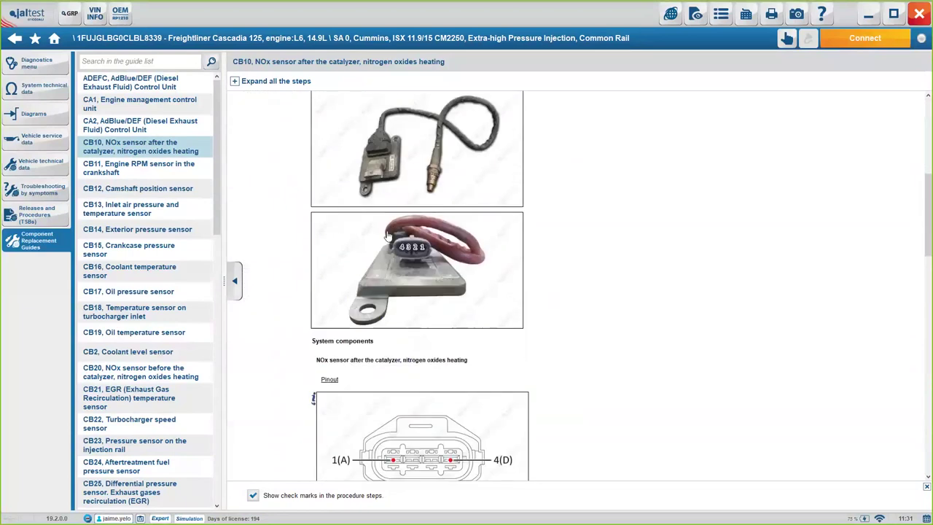
scroll(392, 348, "down", 2)
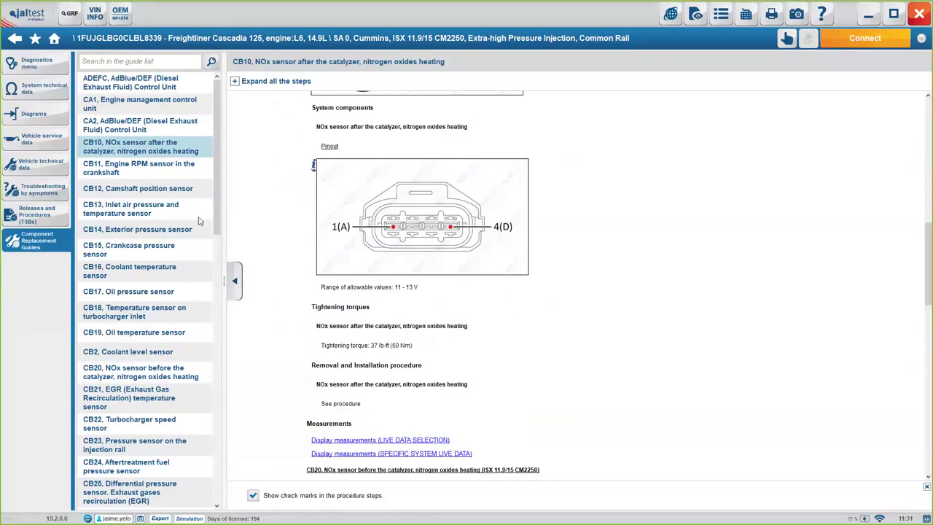
- Return to diagnostics, browse the frequent tests and select the ISX 11.9/15 CM2250 Calibration of the variable geometry turbine (VGT) - Step 1
left_click(51, 71)
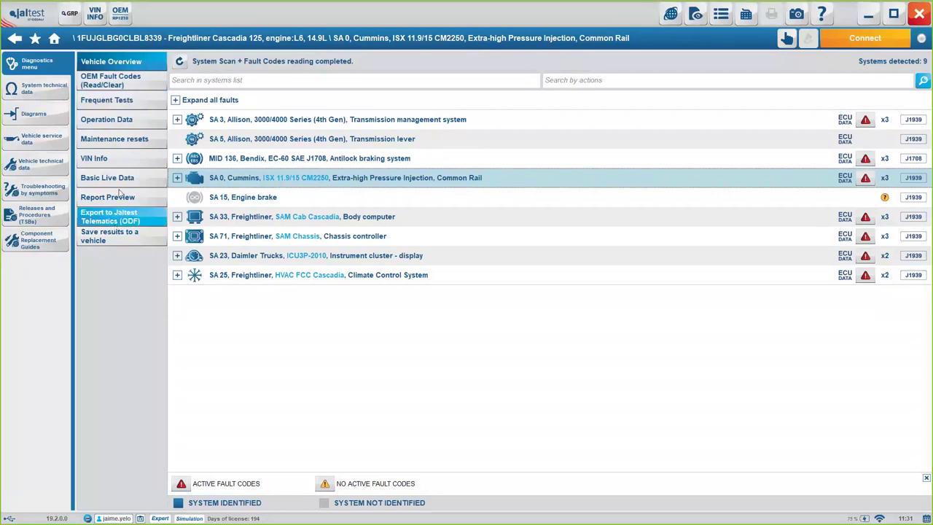
left_click(111, 102)
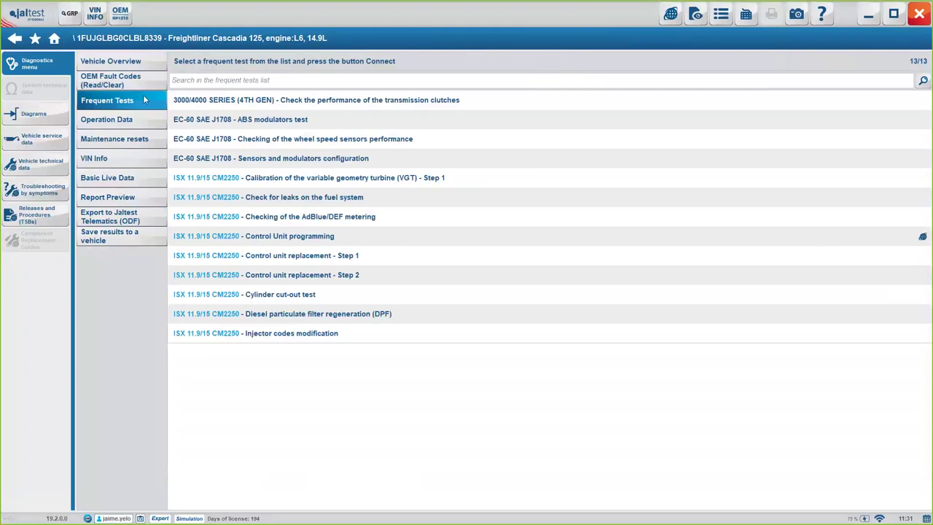
left_click(278, 178)
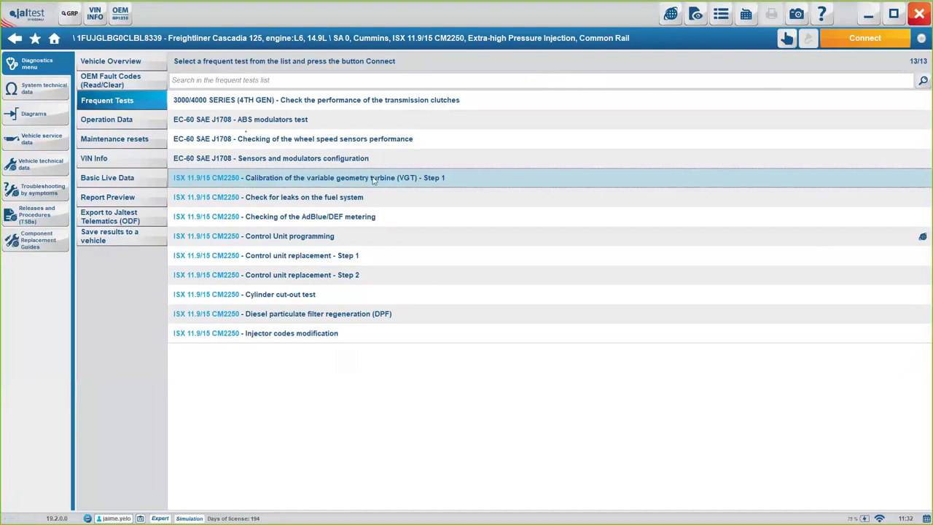
left_click(302, 223)
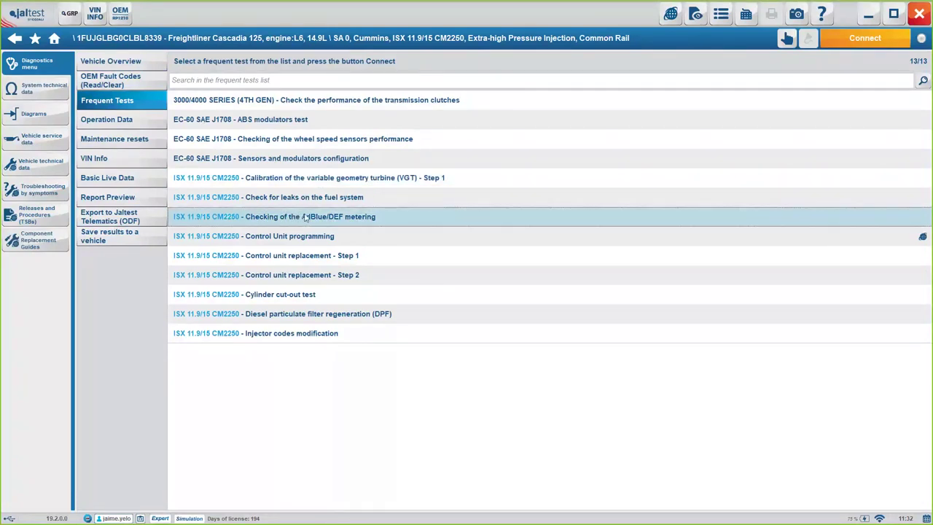
left_click(288, 236)
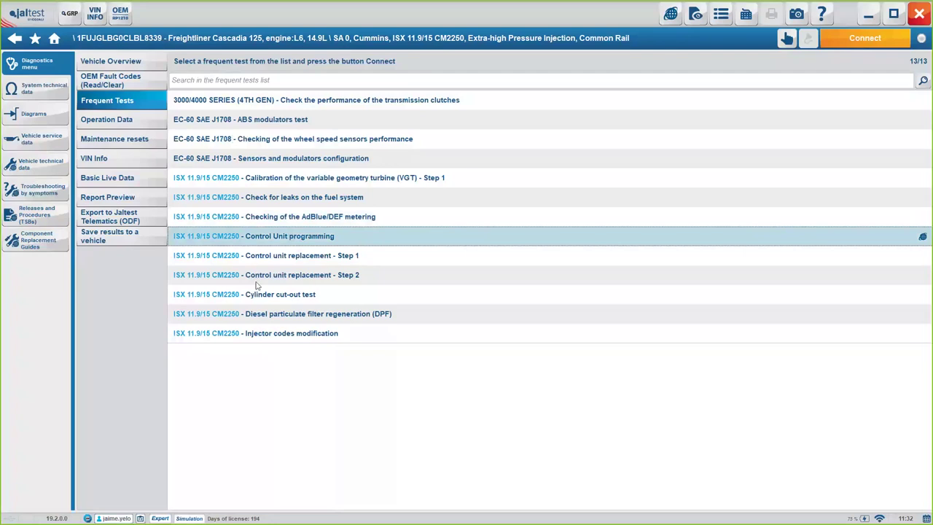
left_click(277, 179)
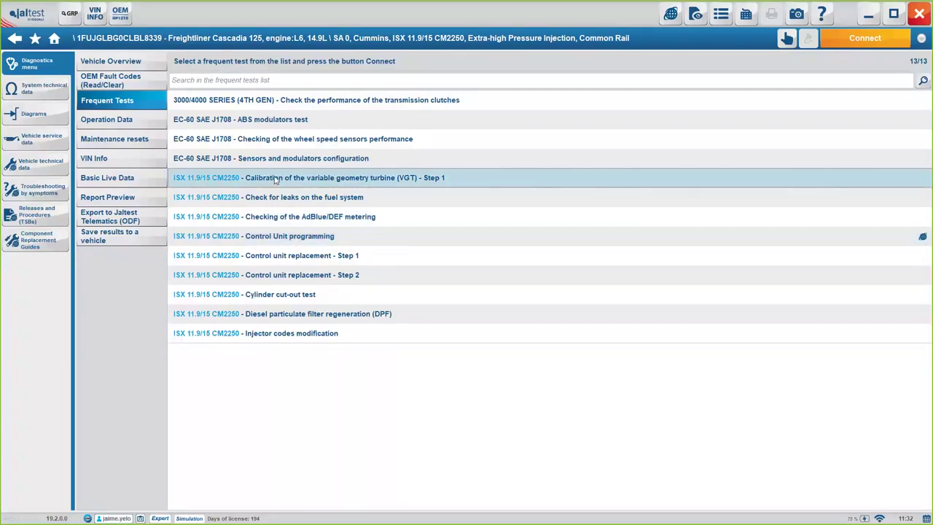
- Browse the operation data and maintenance resets, selecting the ISX 11.9/15 CM2250 Engine operation data and Engine oil maintenance reset entries
left_click(141, 121)
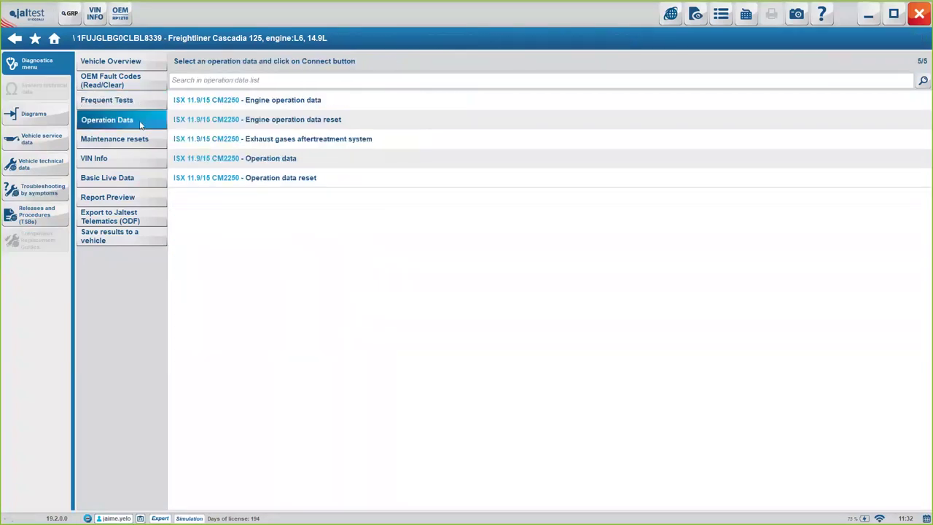
left_click(226, 104)
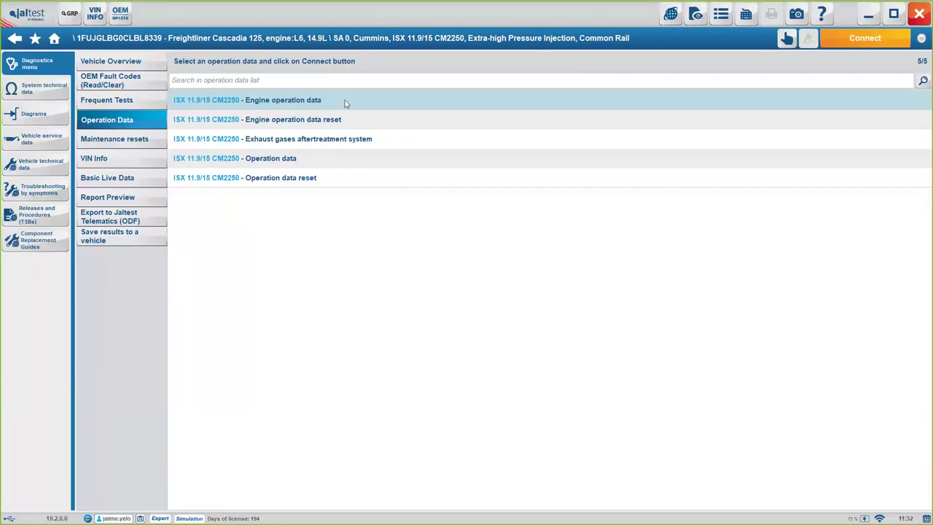
left_click(158, 141)
left_click(145, 142)
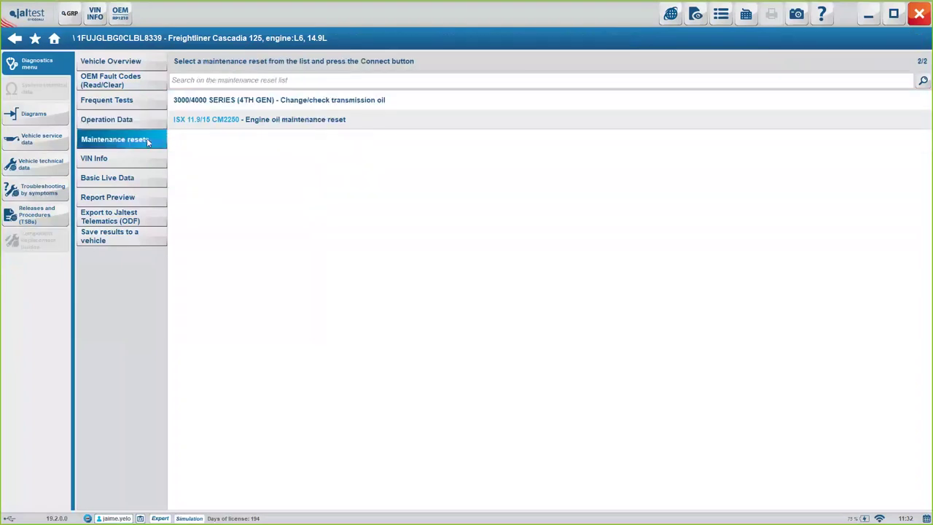
left_click(309, 122)
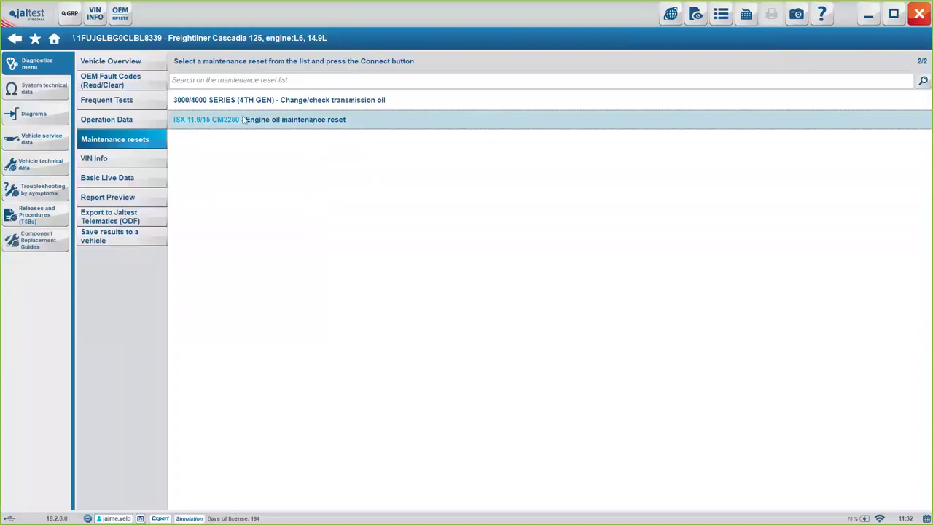
- Review the vehicle's VIN information and the first three pages of its basic live data
left_click(132, 159)
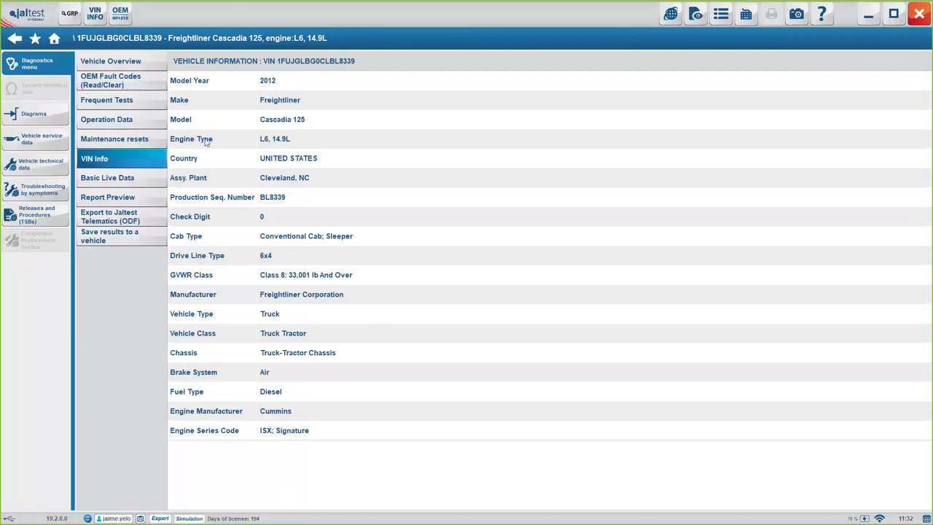
left_click(137, 175)
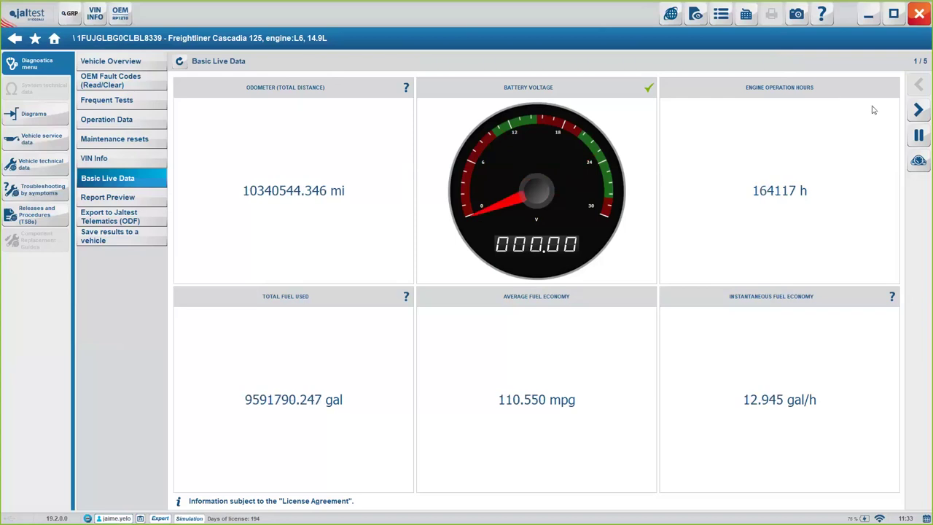
left_click(921, 109)
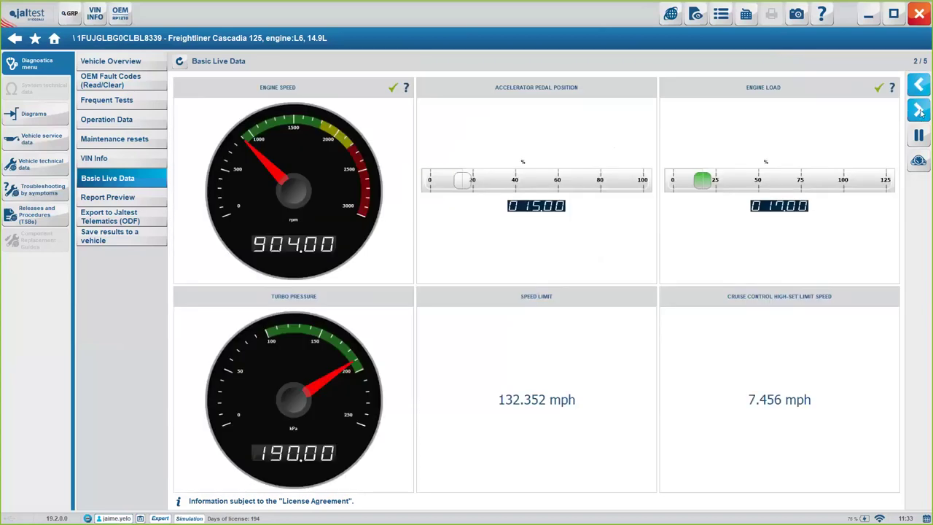
left_click(918, 109)
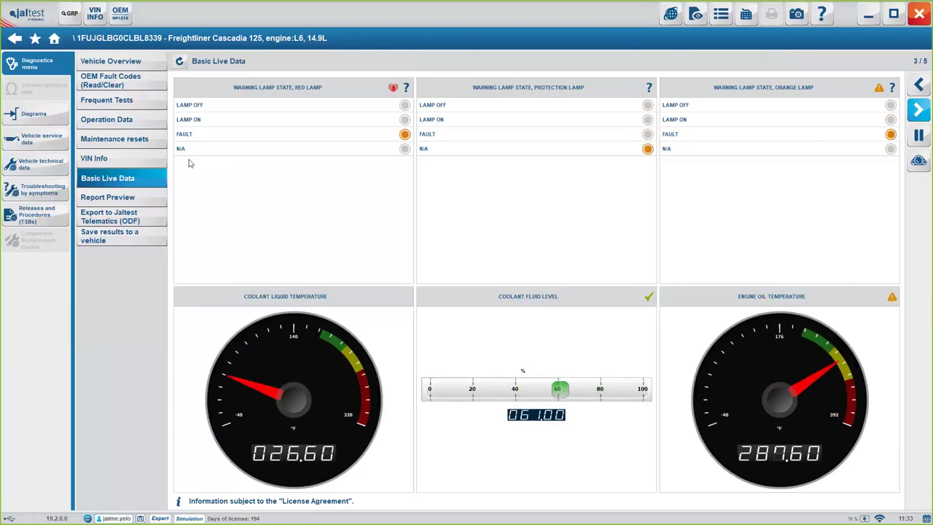
- Preview the diagnostic report and read through its first four pages, covering detected systems, vehicle information, fault codes and live data
left_click(144, 197)
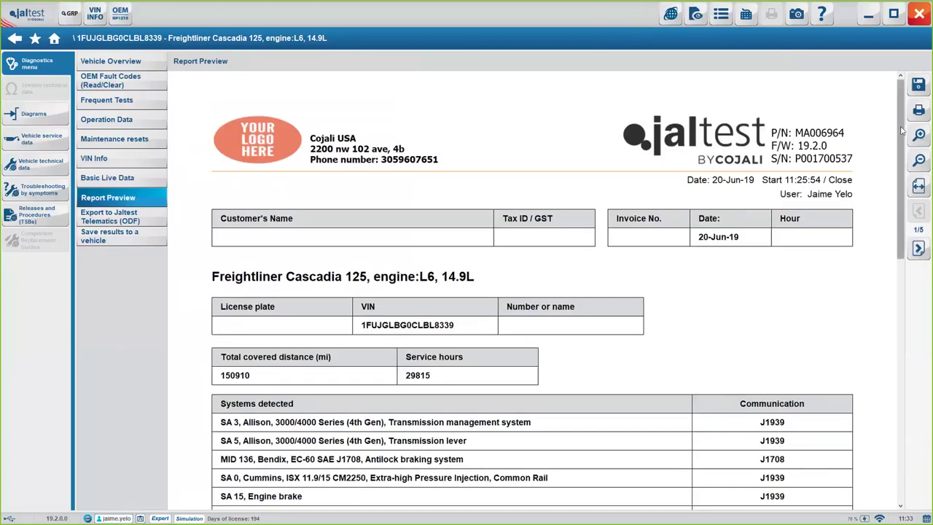
left_click_drag(901, 131, 896, 286)
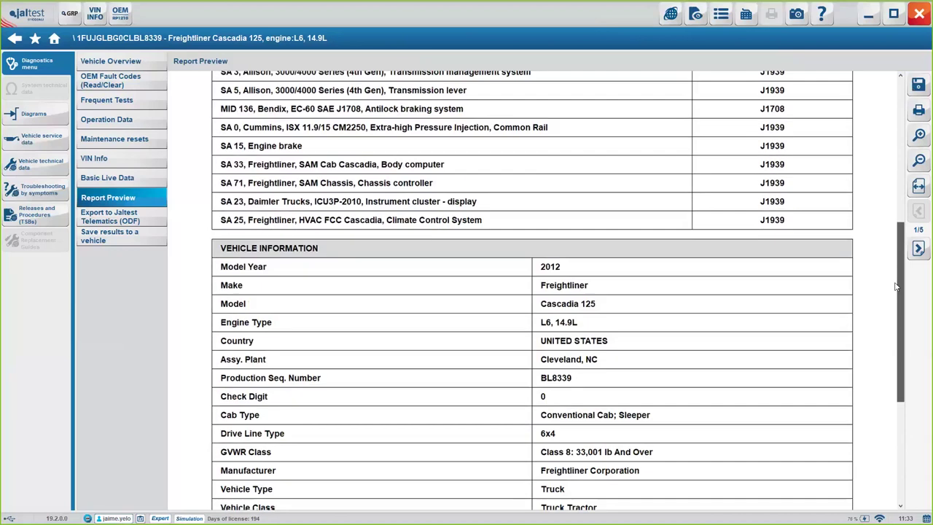
scroll(896, 286, "down", 2)
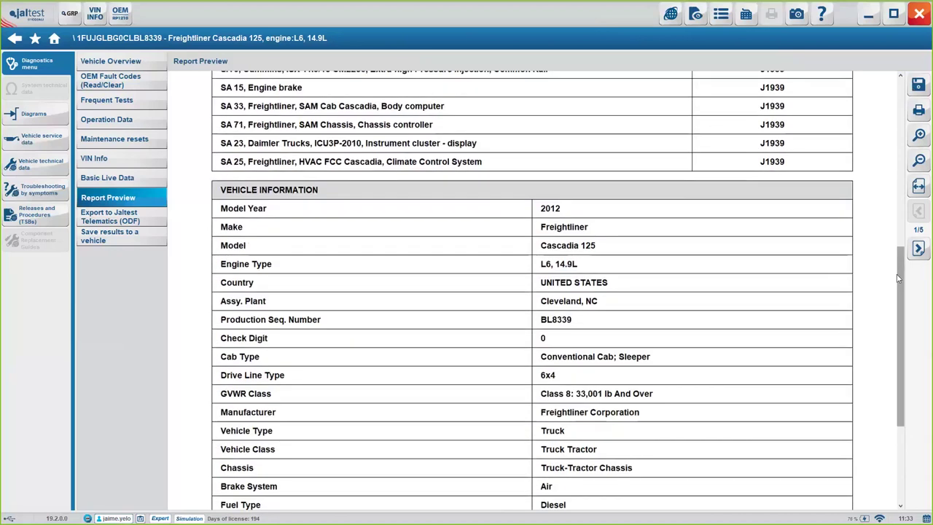
scroll(898, 278, "down", 3)
left_click(918, 249)
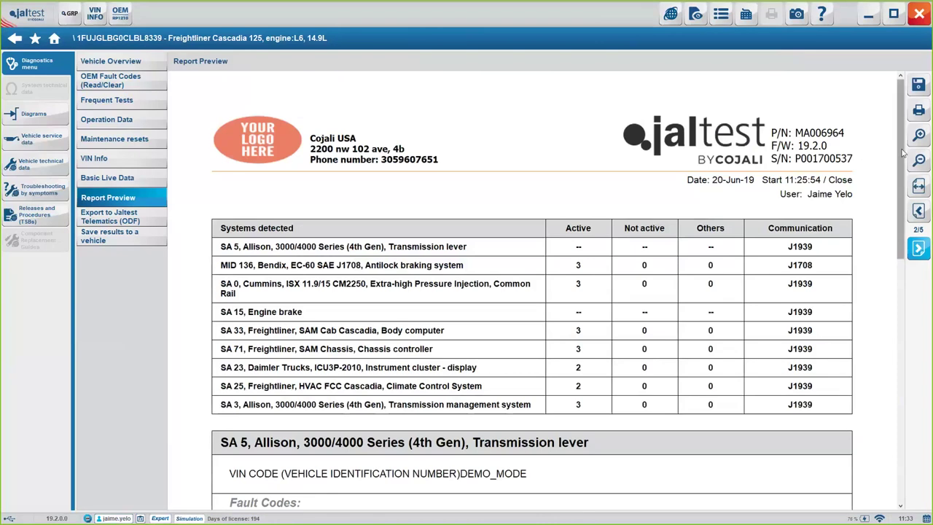
scroll(902, 219, "down", 10)
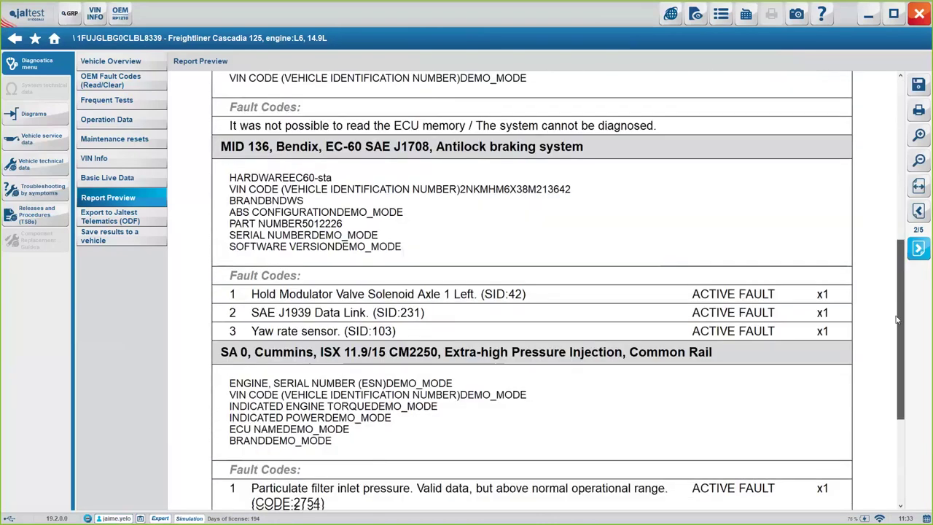
left_click(918, 248)
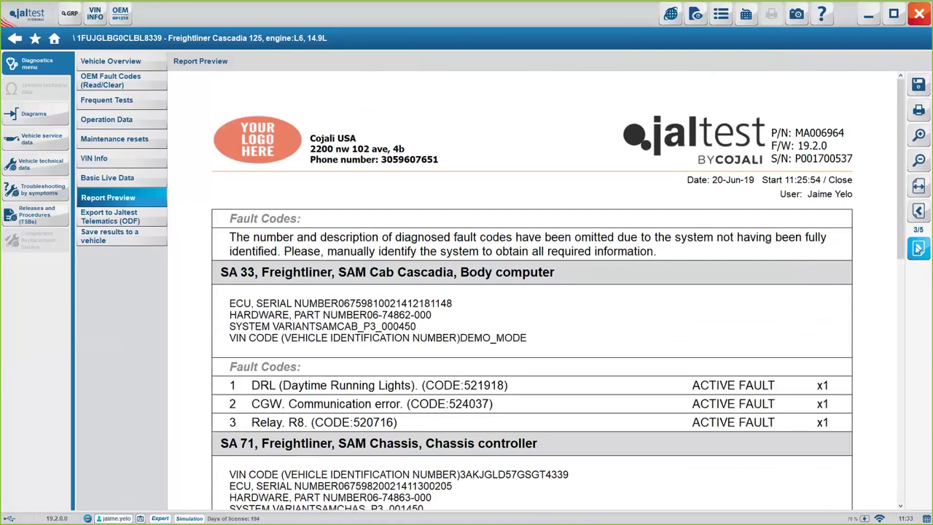
scroll(900, 302, "down", 3)
left_click_drag(900, 303, 898, 453)
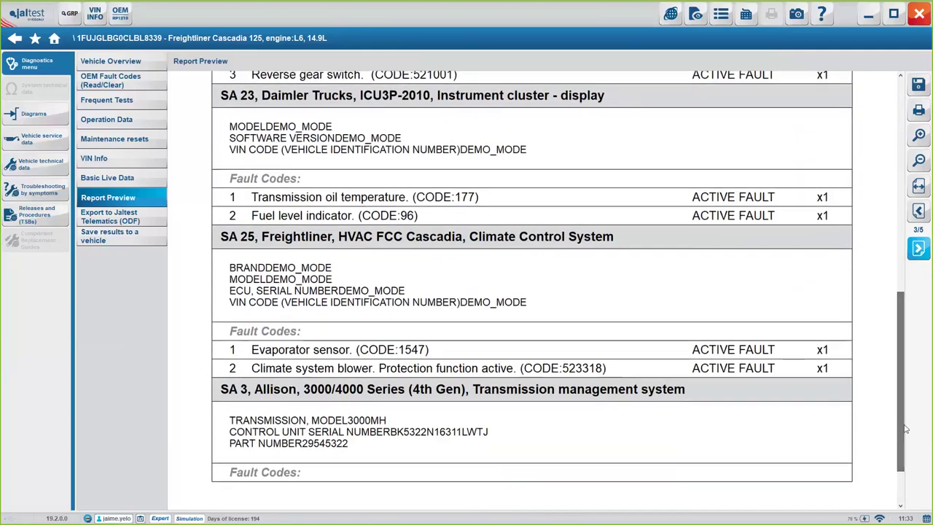
scroll(917, 277, "up", 3)
left_click(917, 250)
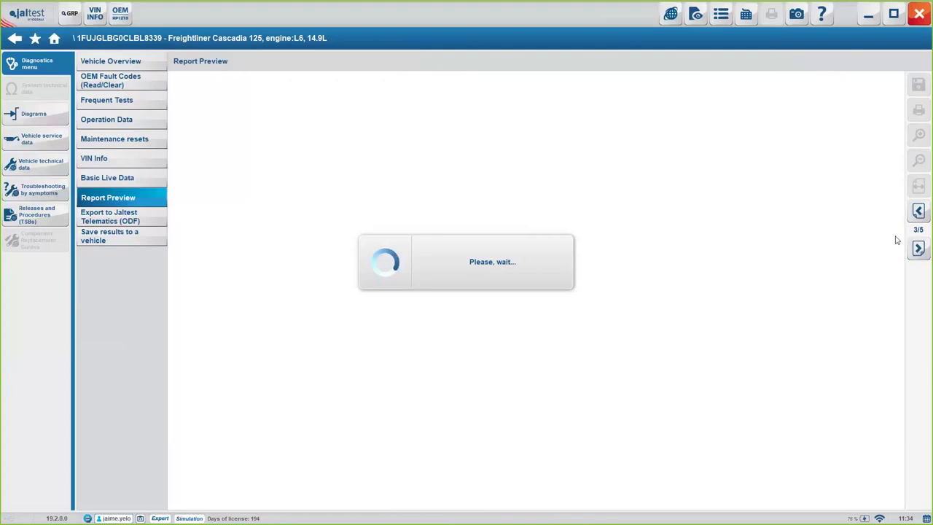
mouse_move(899, 240)
left_mouse_down()
mouse_move(897, 411)
mouse_move(885, 228)
left_mouse_up()
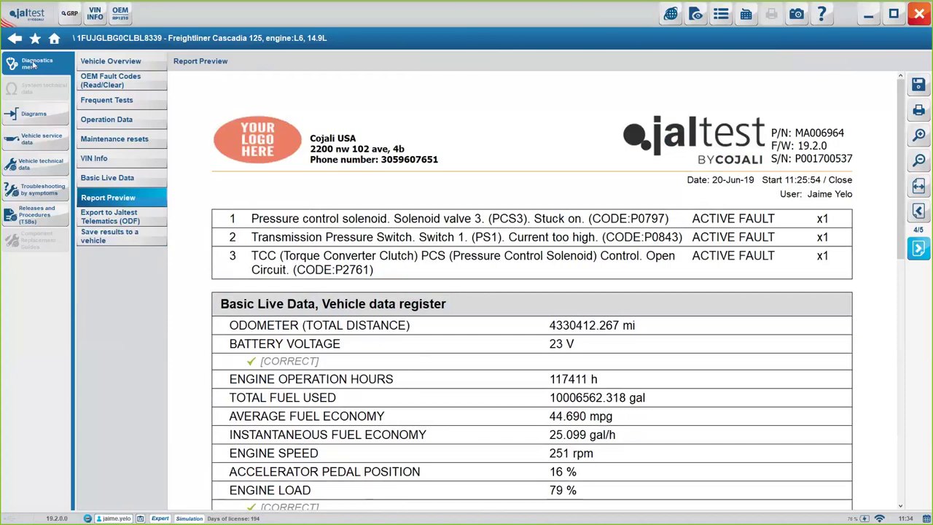
left_click(15, 40)
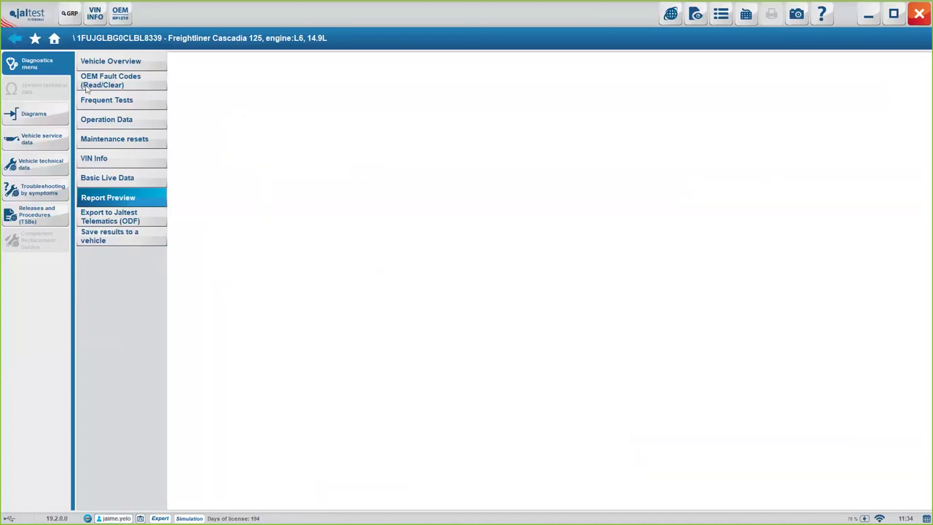
left_click(129, 62)
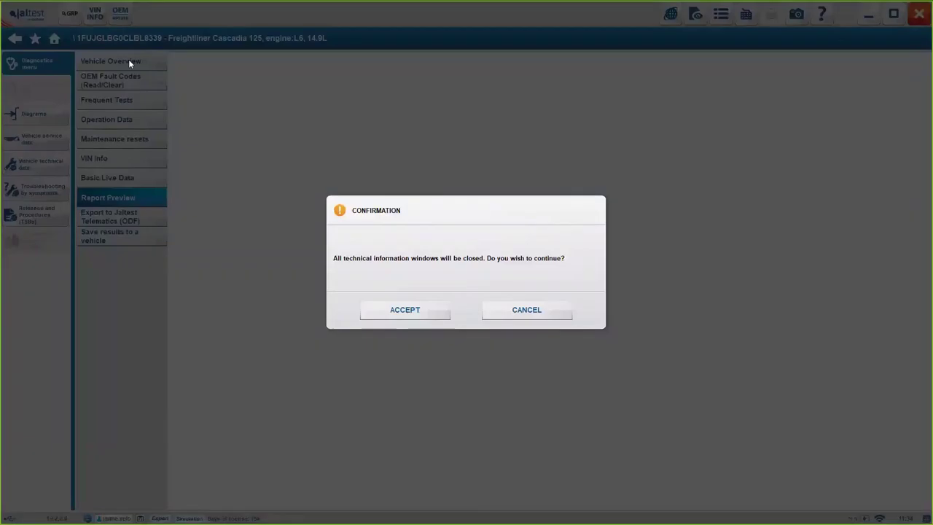
left_click(530, 315)
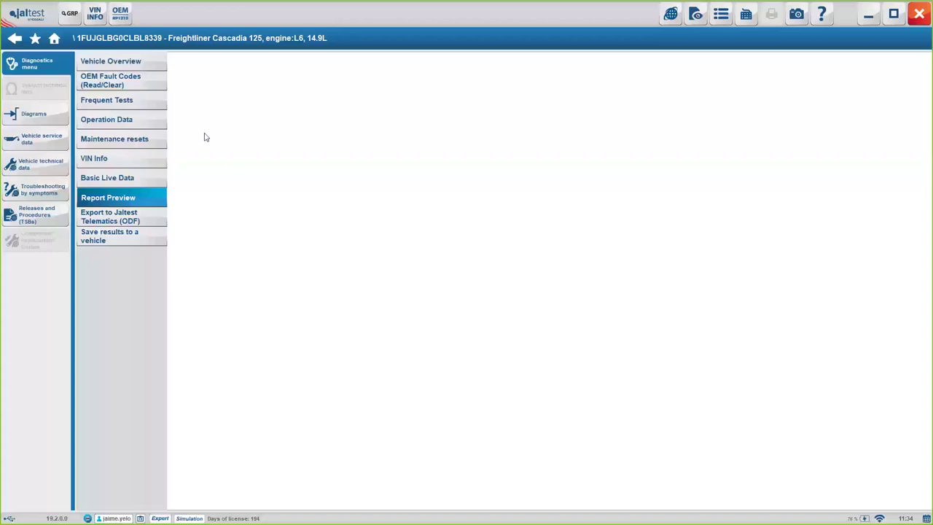
- Return to the vehicle overview and connect to the SA 0 Cummins ISX 11.9/15 CM2250 engine system, agreeing to close the open technical information windows
left_click(117, 67)
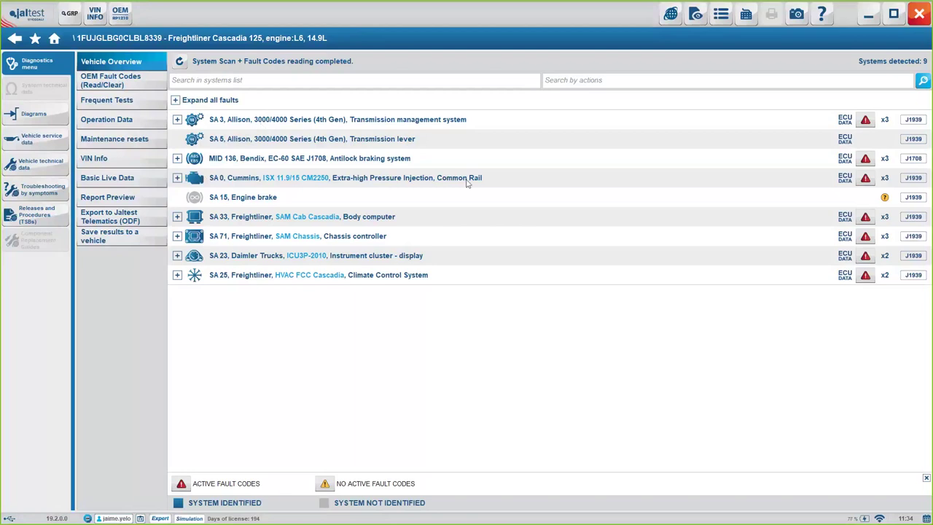
left_click(228, 182)
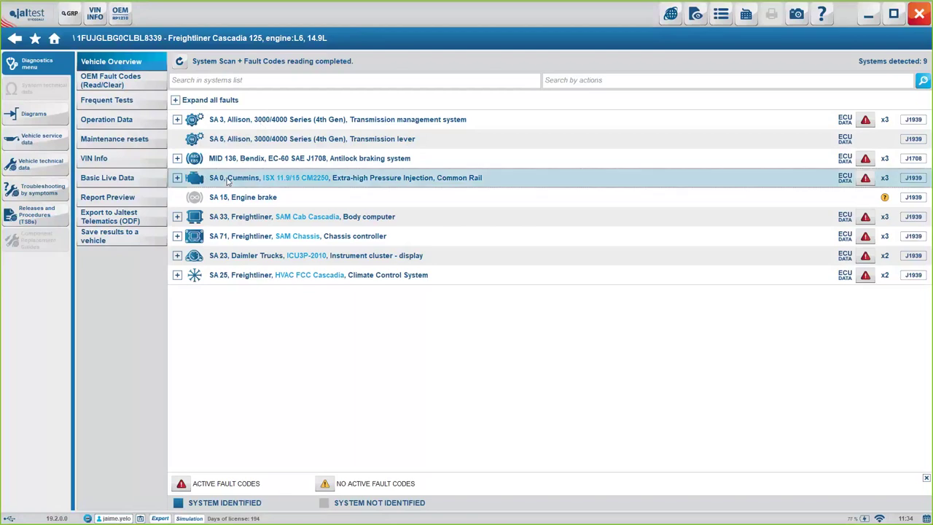
left_click(227, 181)
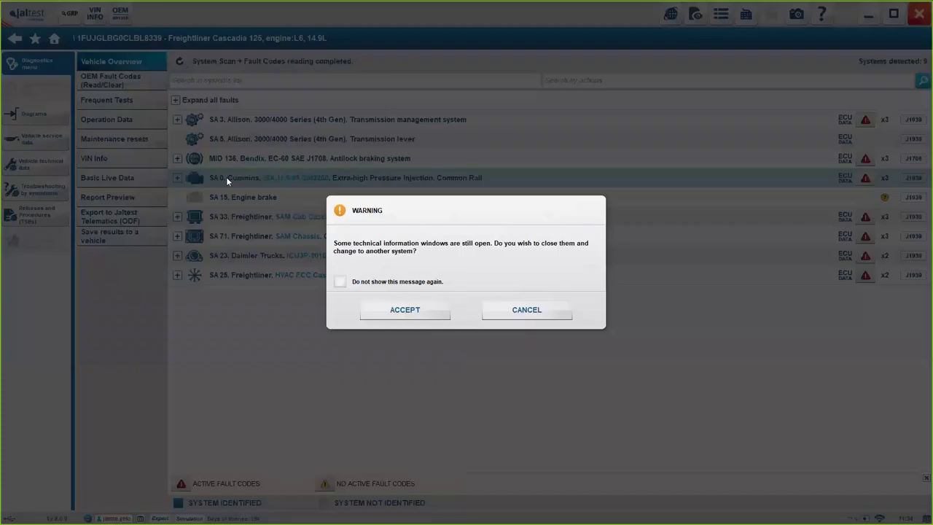
left_click(405, 311)
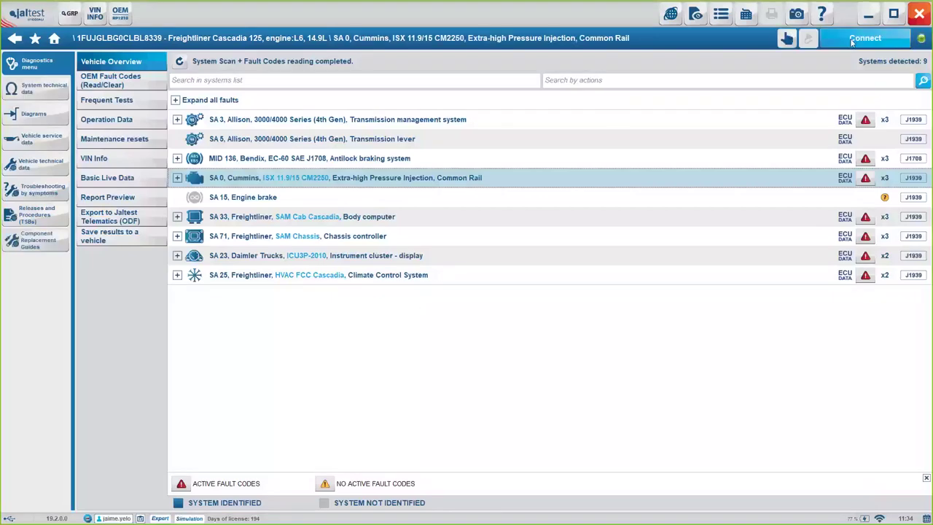
left_click(851, 42)
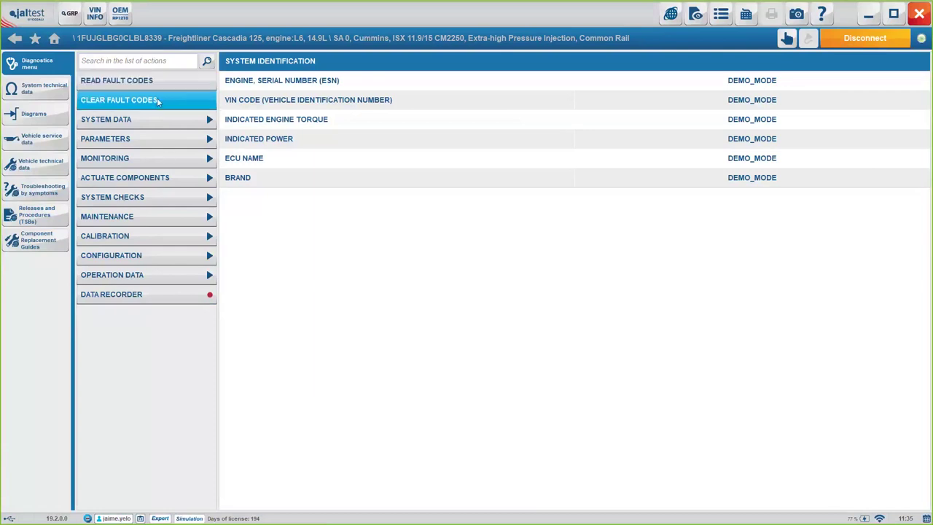
- Review the engine system's ECU data and return to the list of actions
left_click(172, 118)
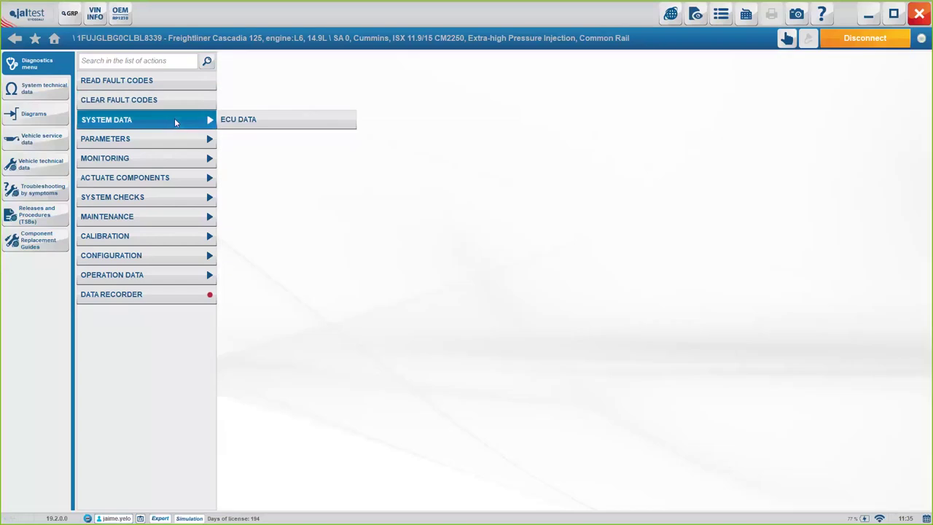
left_click(241, 120)
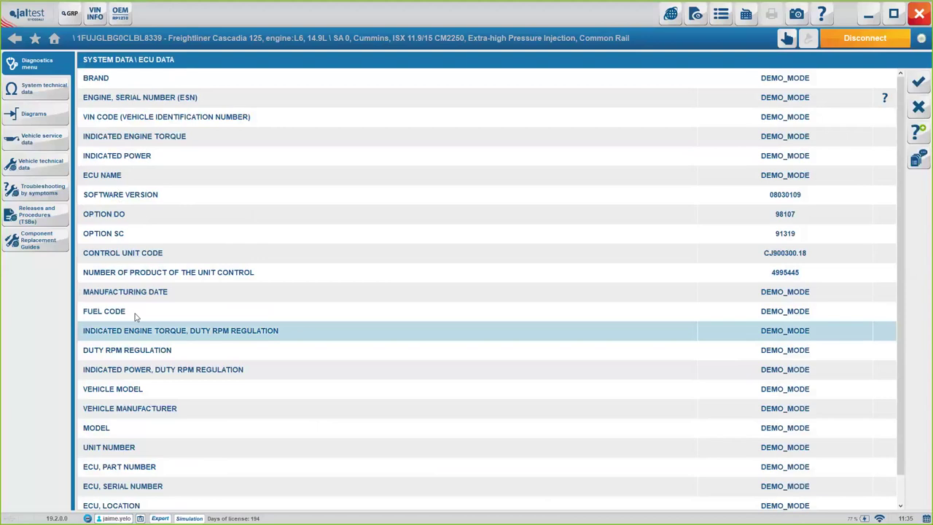
left_click(139, 408)
left_click(923, 85)
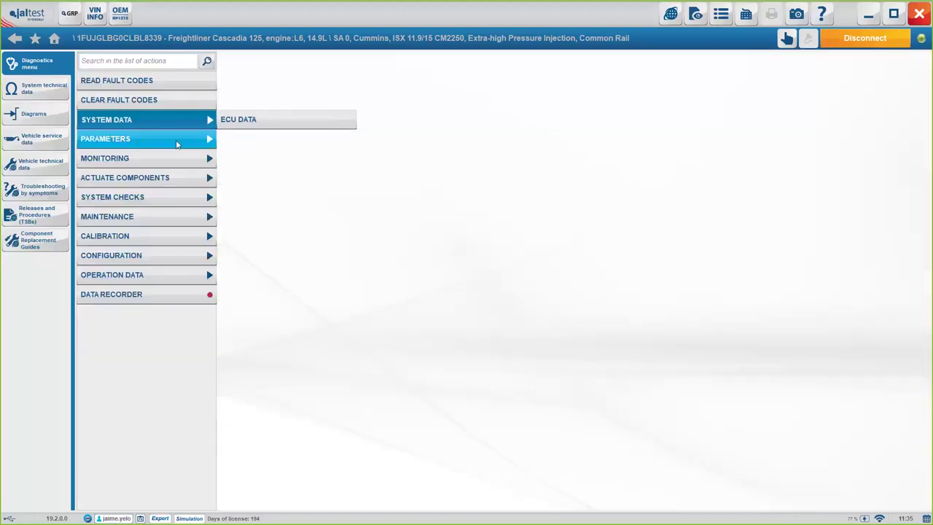
- Browse the ECU memory options in the engine parameters and open the Maximum Vehicle Speed parameter, accepting the Expert Mode terms
left_click(178, 144)
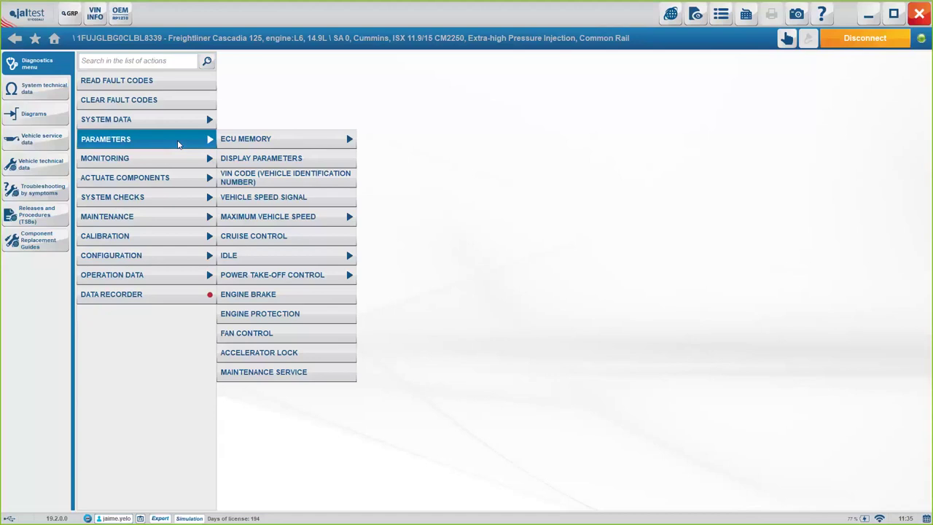
left_click(277, 137)
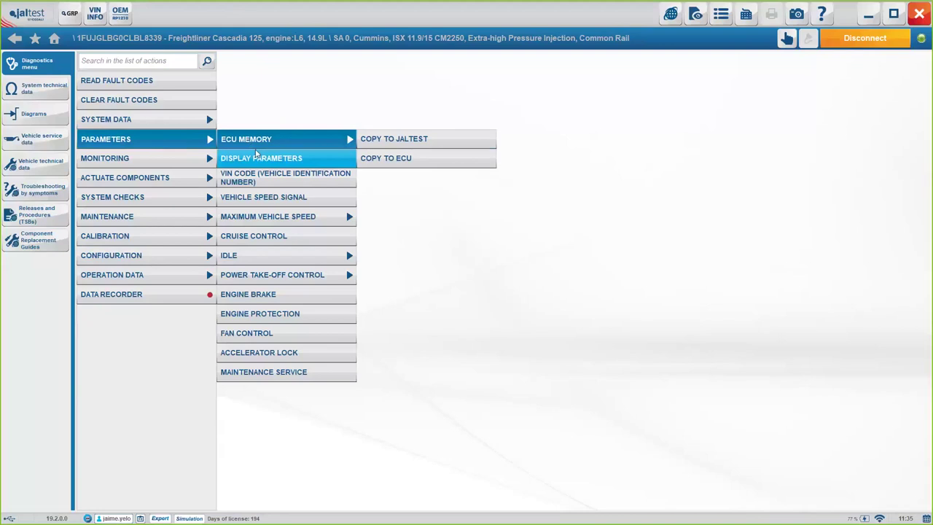
left_click(275, 220)
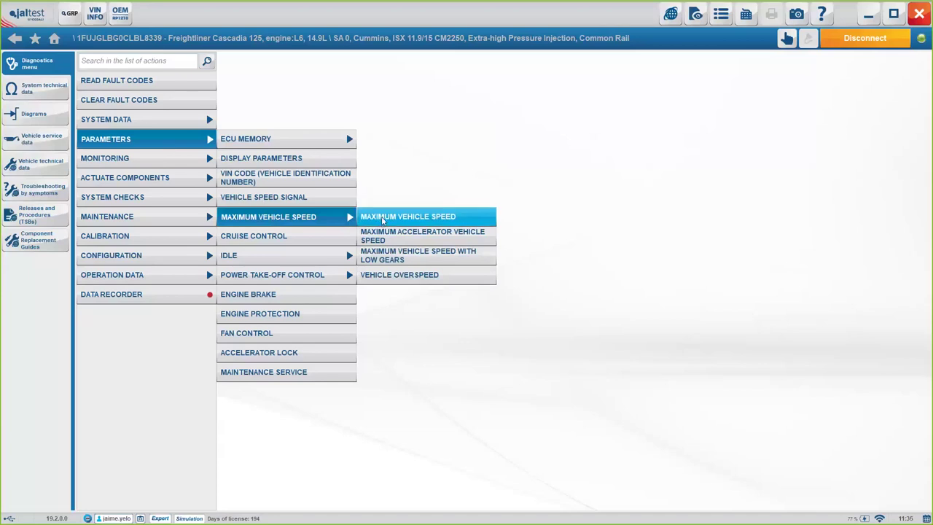
left_click(381, 217)
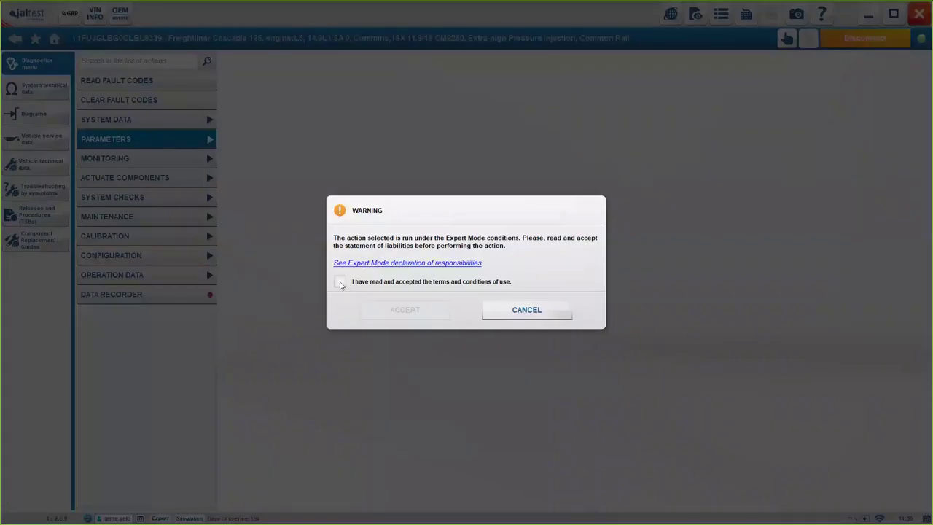
left_click(341, 284)
left_click(411, 310)
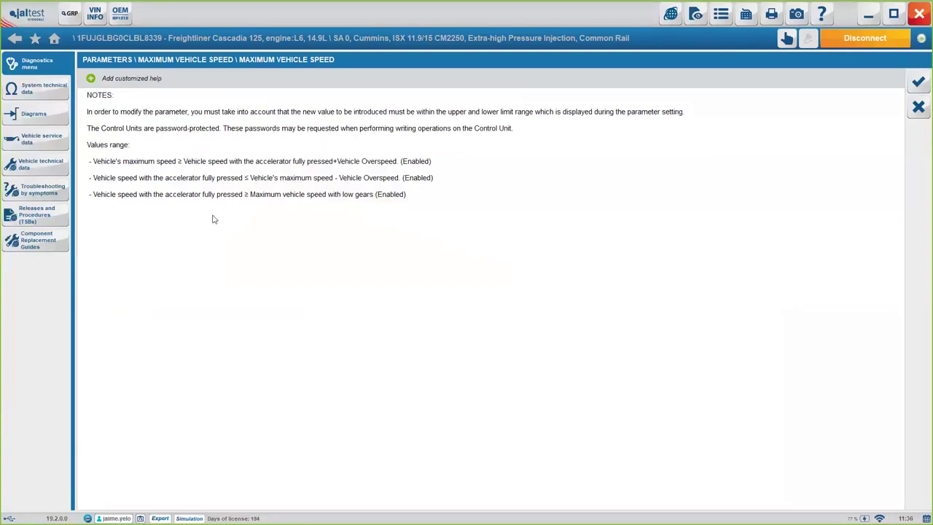
- Set the Maximum Vehicle Speed to 65 mph, validate the ignition key cycle, and return to the list of actions
left_click(918, 81)
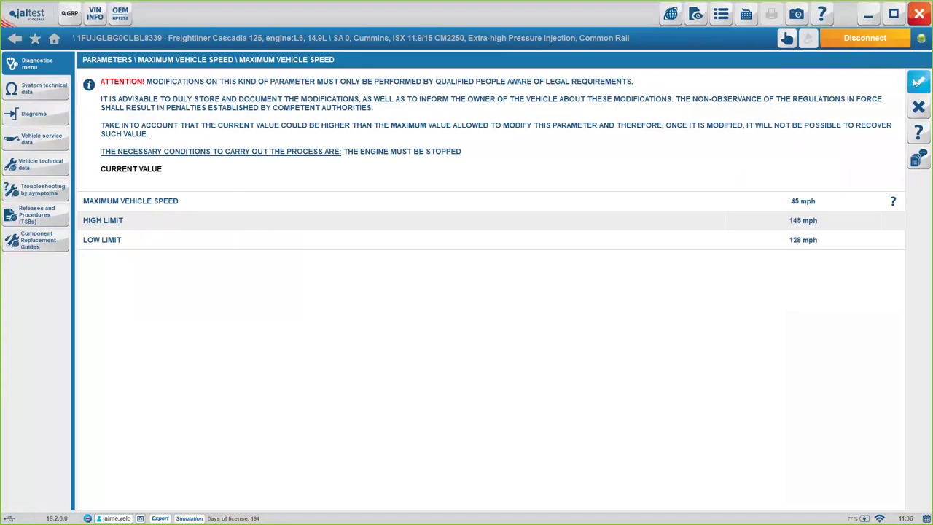
left_click(916, 82)
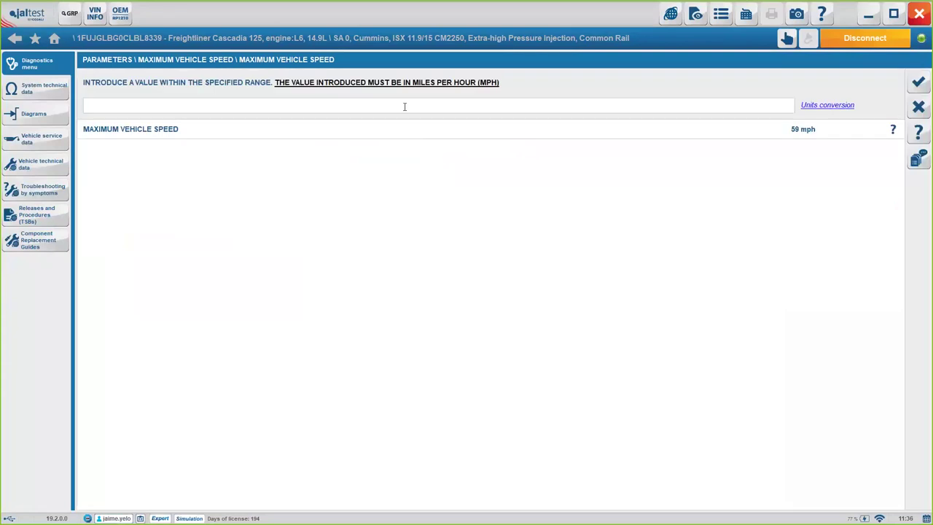
left_click(404, 107)
type("65")
left_click(917, 83)
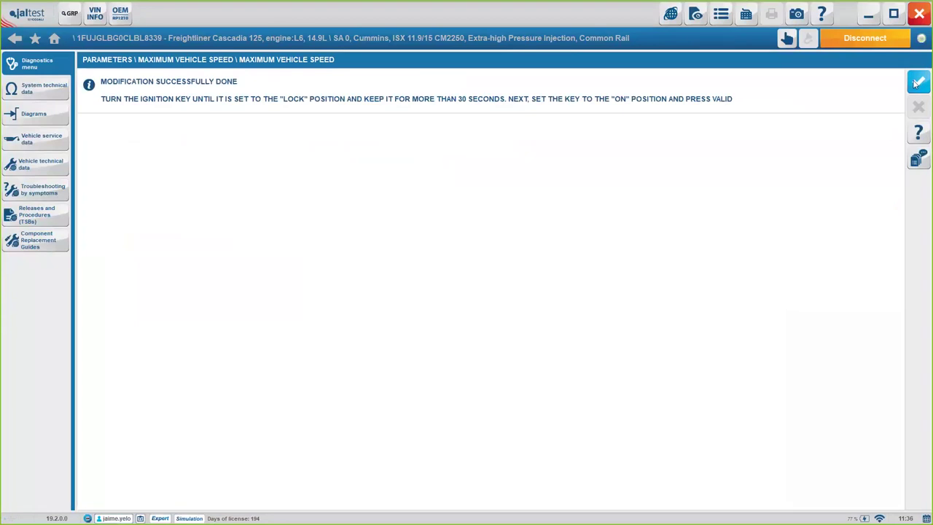
left_click(916, 83)
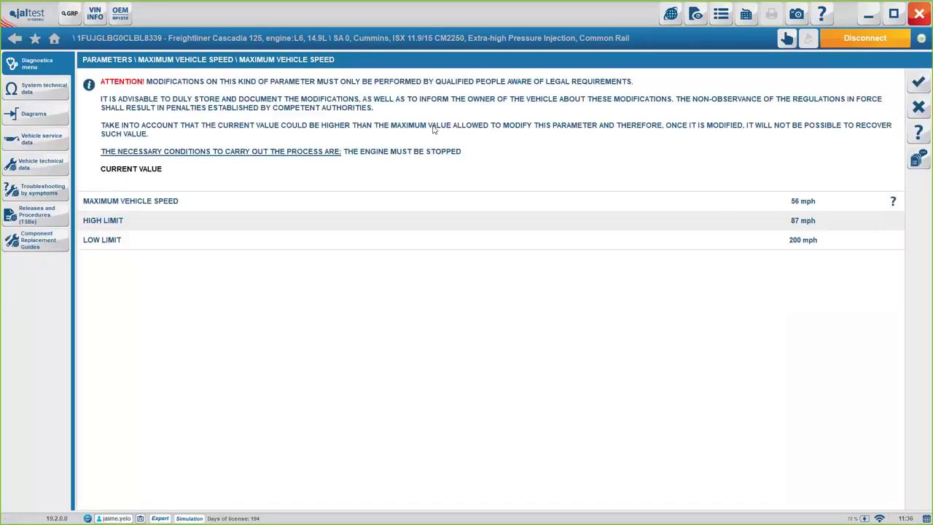
left_click(918, 107)
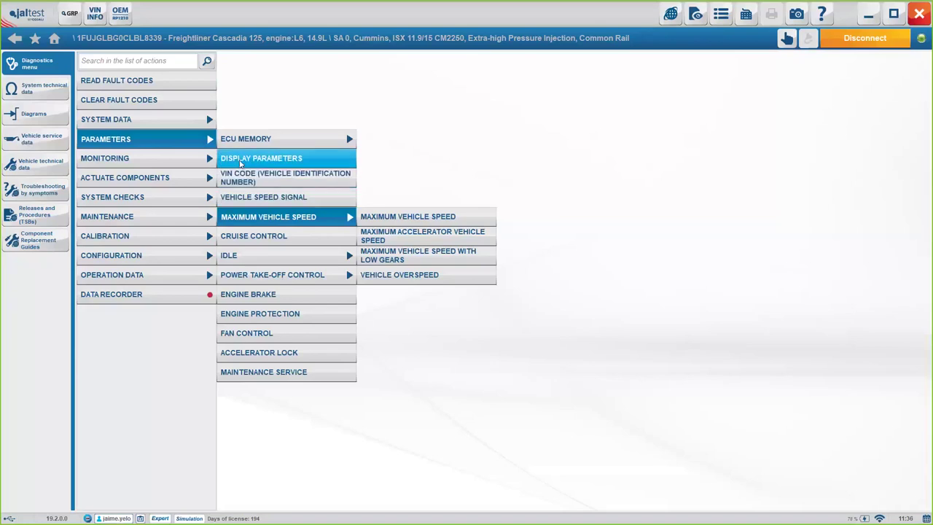
- View the monitoring System Display from the Fuel system page through the exhaust gases pages, then close it
left_click(138, 158)
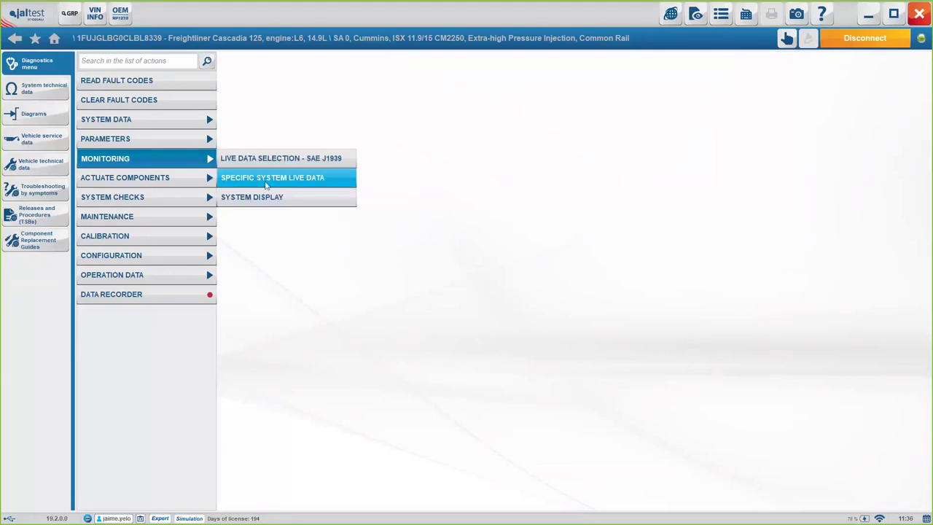
left_click(260, 198)
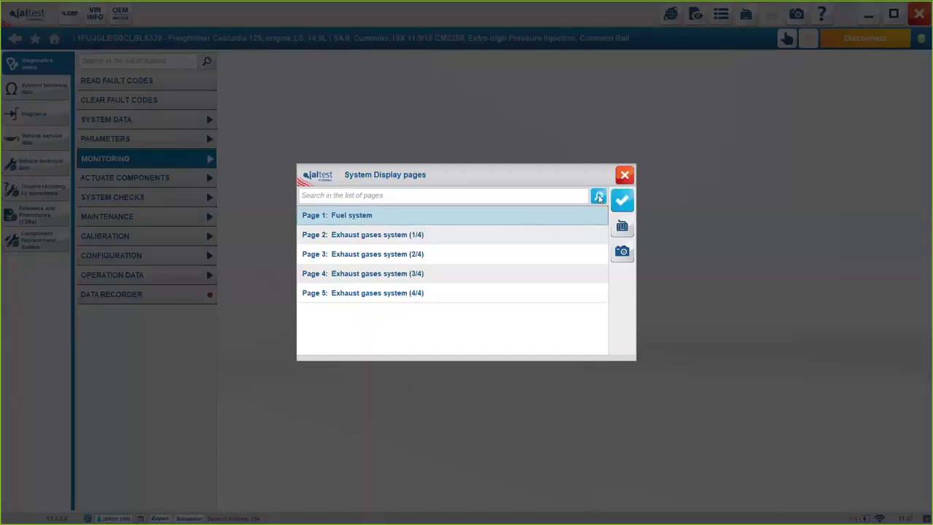
left_click(621, 201)
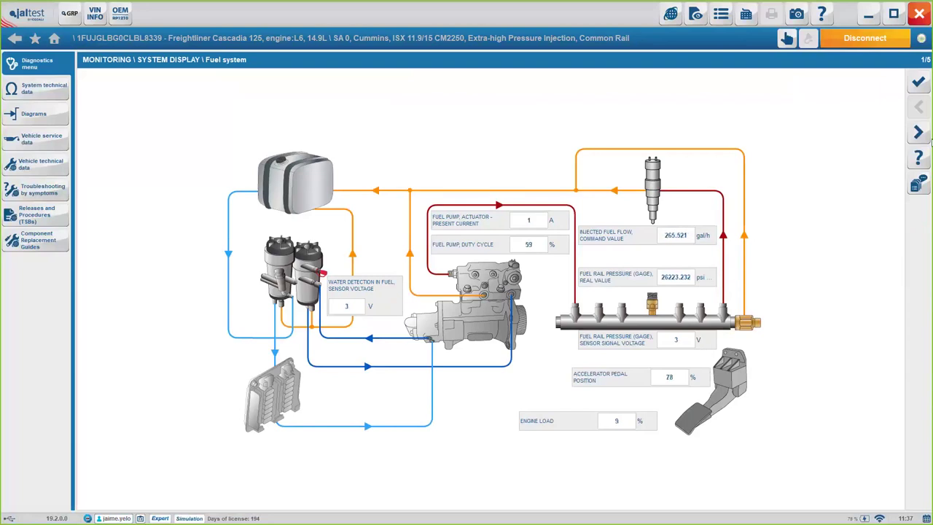
left_click(919, 132)
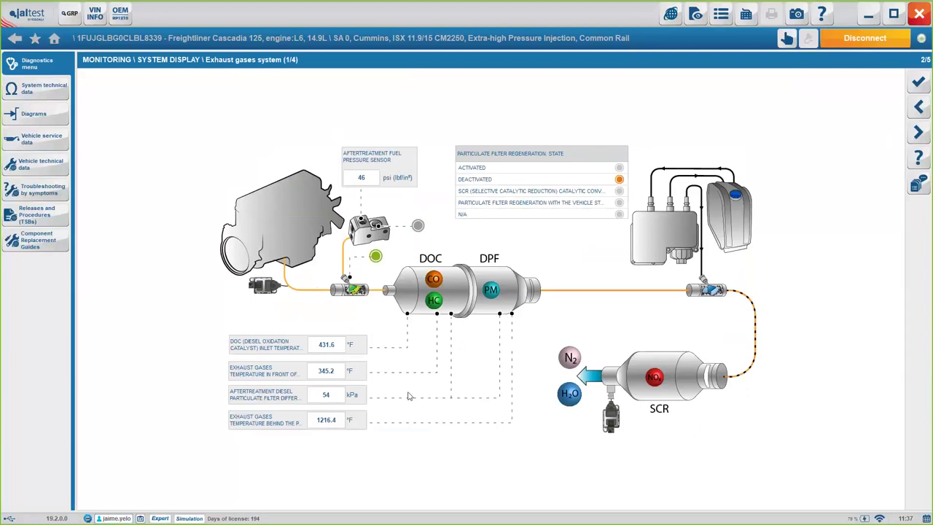
left_click(918, 132)
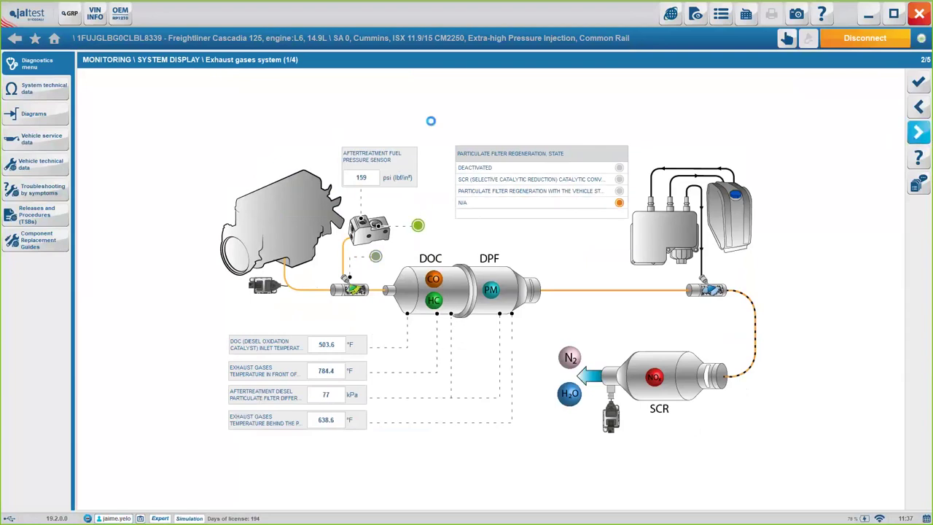
left_click(918, 82)
- Open the SAE J1939 live data selection, restrict it to the Pressure category and search for "oil"
left_click(243, 158)
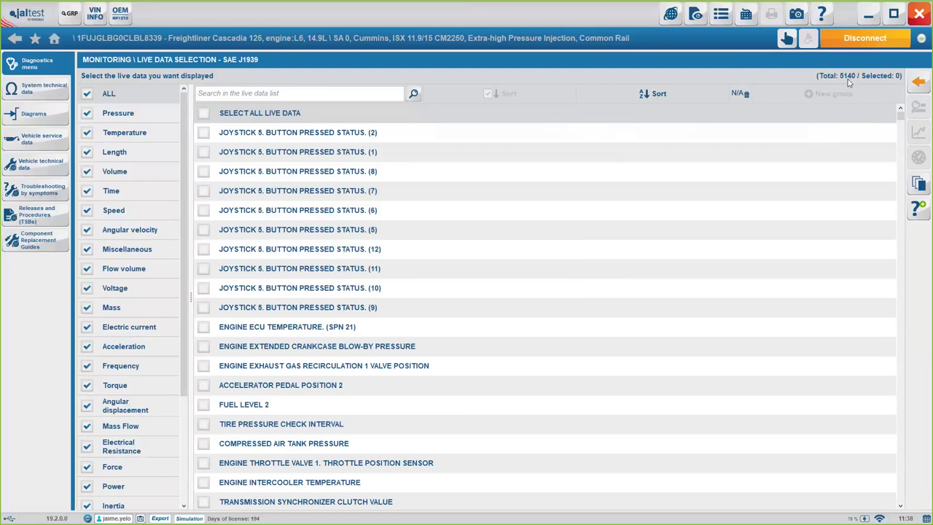
left_click(87, 94)
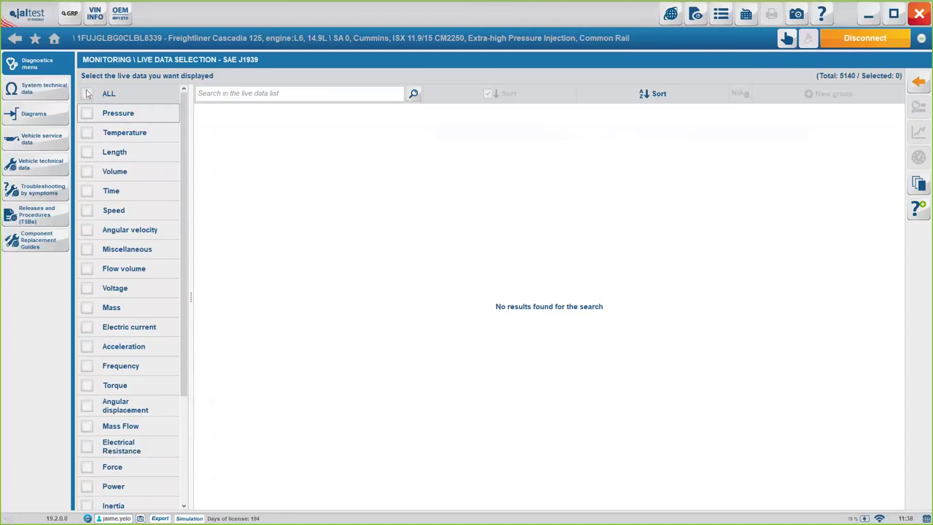
left_click(87, 114)
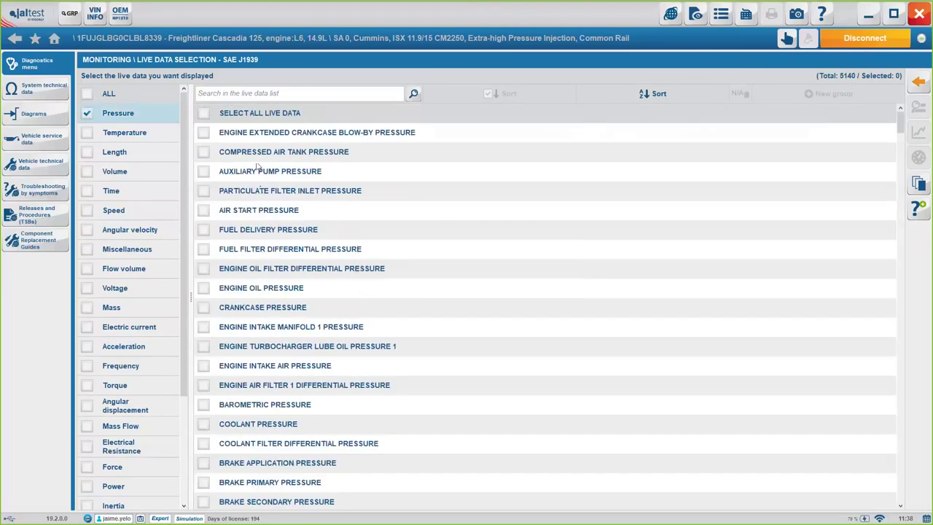
left_click(268, 93)
type("oil")
key("Return")
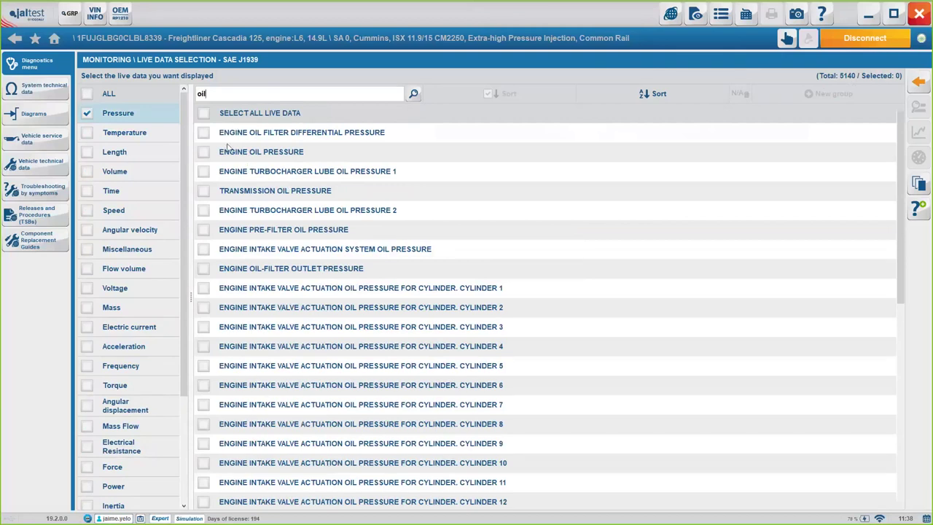
- Select engine oil filter differential pressure, engine oil pressure, transmission oil pressure, and engine turbocharger lube oil pressures 1 and 2
left_click(204, 133)
left_click(204, 152)
left_click(204, 172)
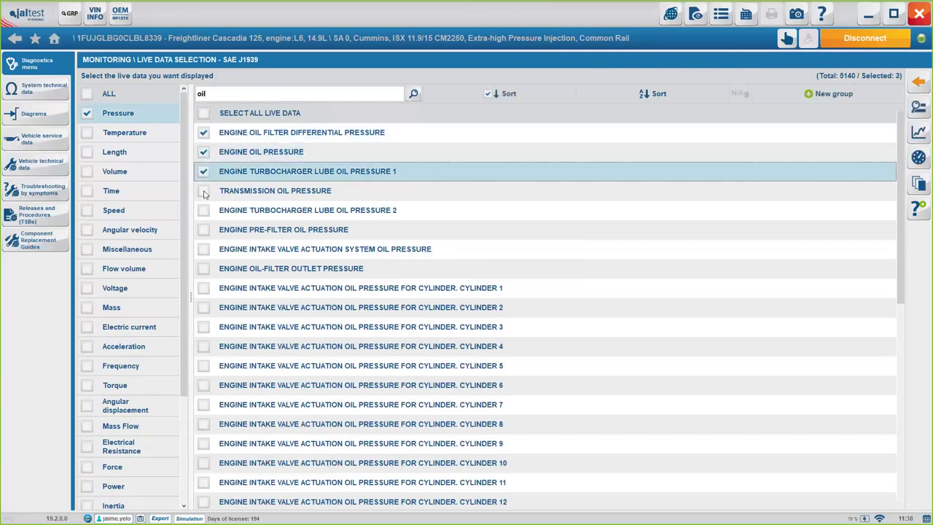
left_click(204, 190)
left_click(204, 209)
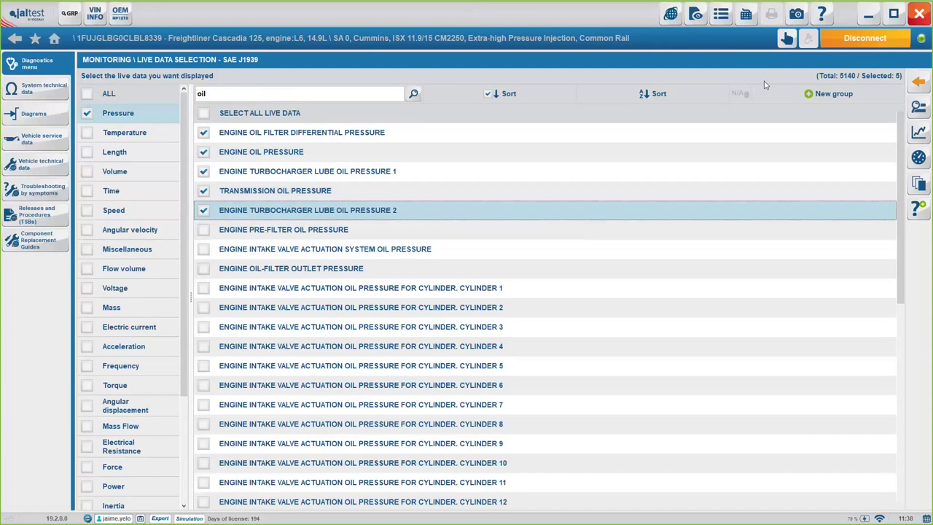
- View the selected live data as a value list and as a graph, stopping and advancing the graph before returning to the selection
left_click(915, 107)
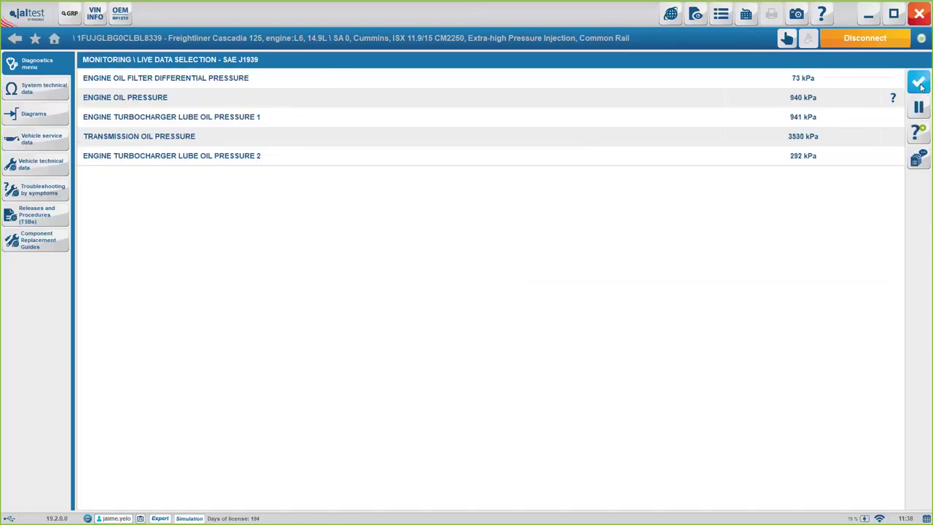
left_click(918, 83)
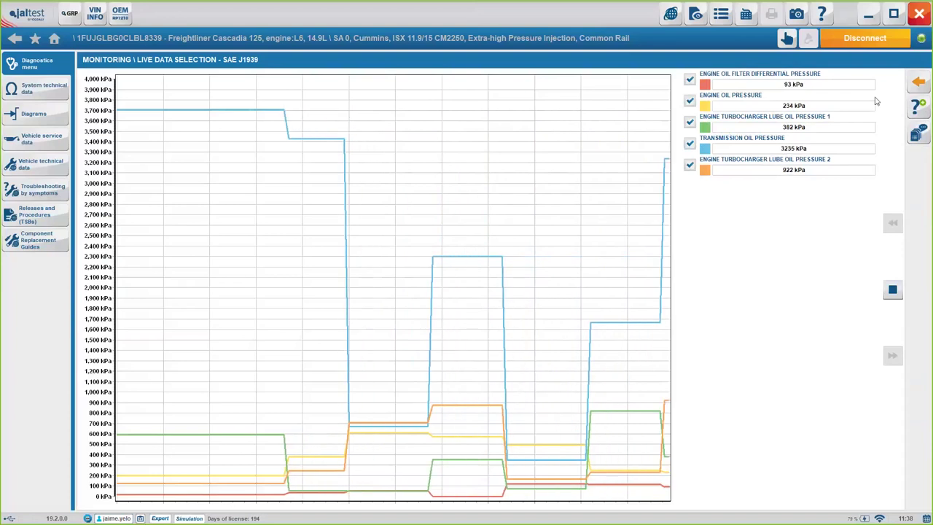
left_click(892, 290)
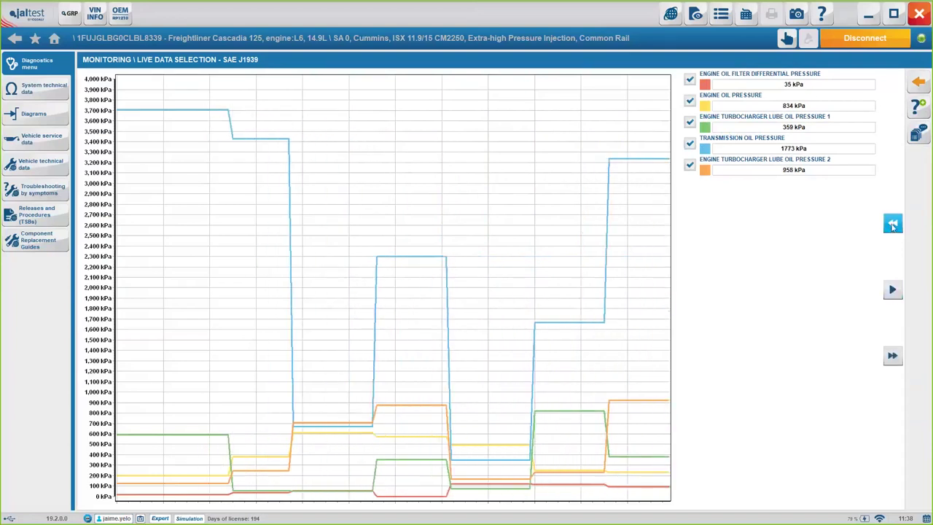
left_click(892, 356)
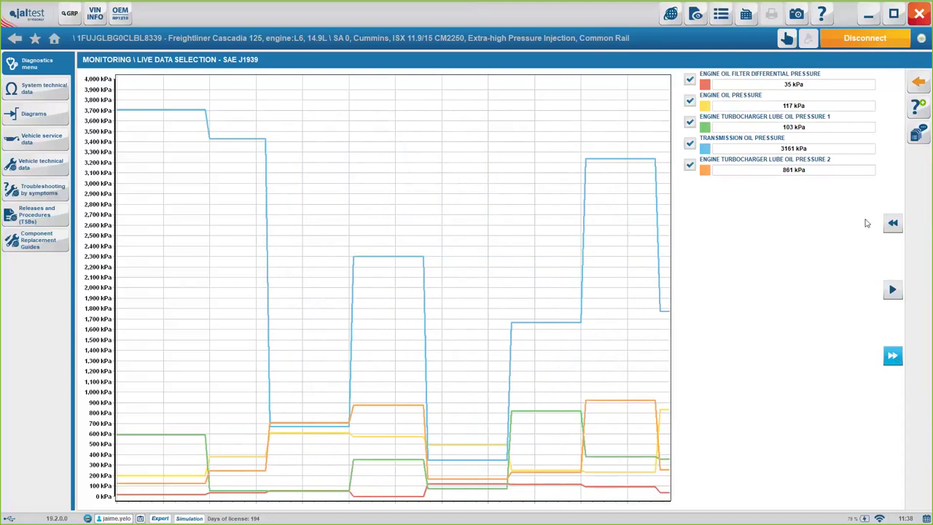
left_click(920, 84)
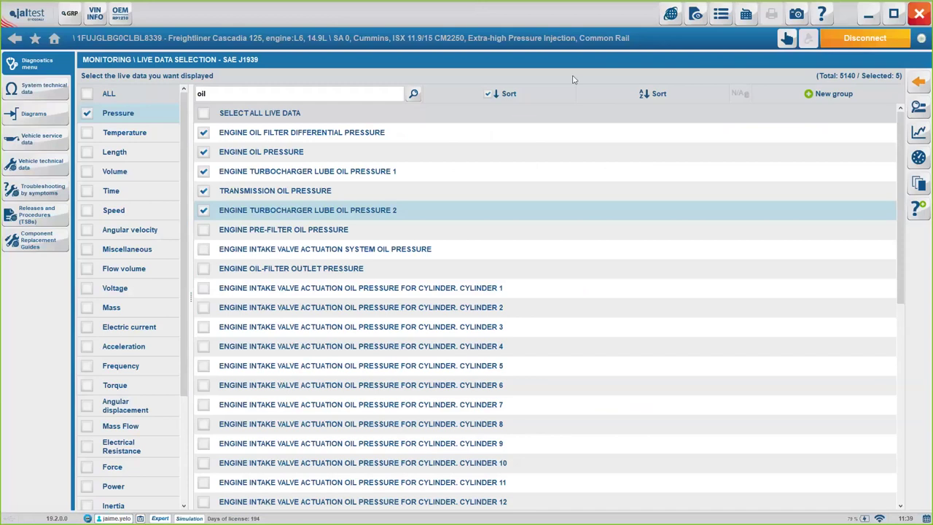
- Display the selected oil pressure live data as gauges and return to the selection list
left_click(695, 15)
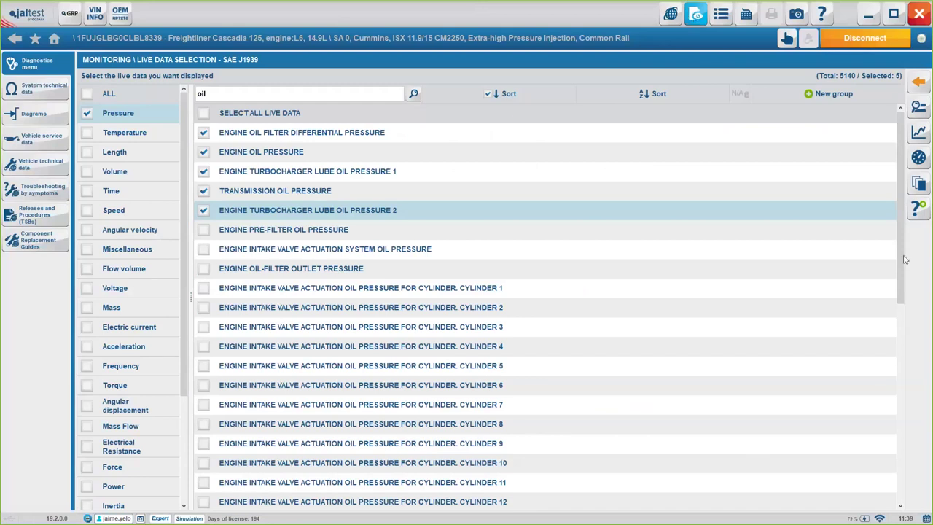
left_click(918, 157)
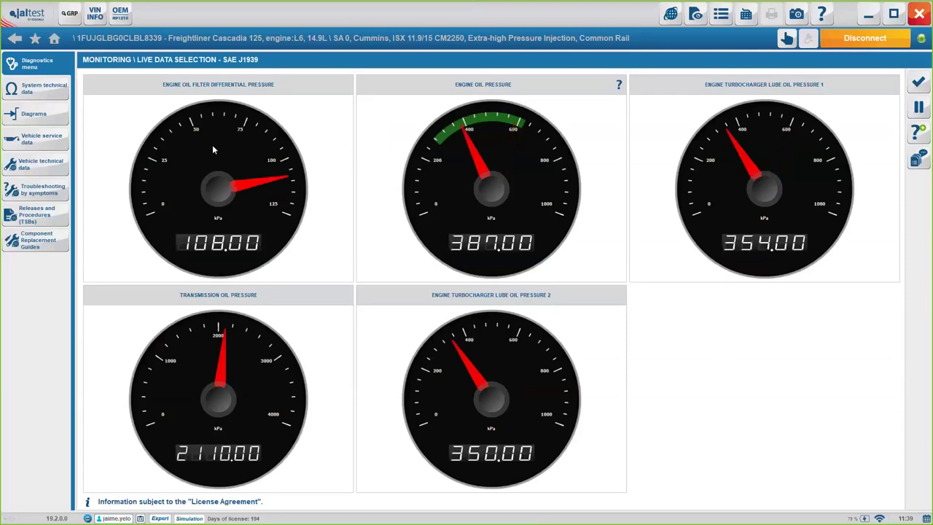
left_click(920, 84)
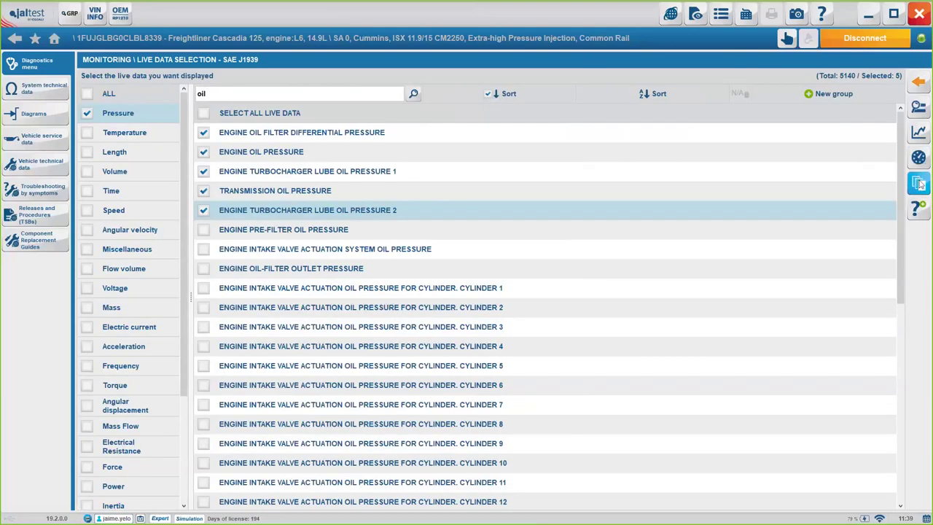
- Add the customized help "Check Oil pressure" to the live data, decline synchronization with the GRP module, and leave the live data selection
scroll(899, 254, "down", 2)
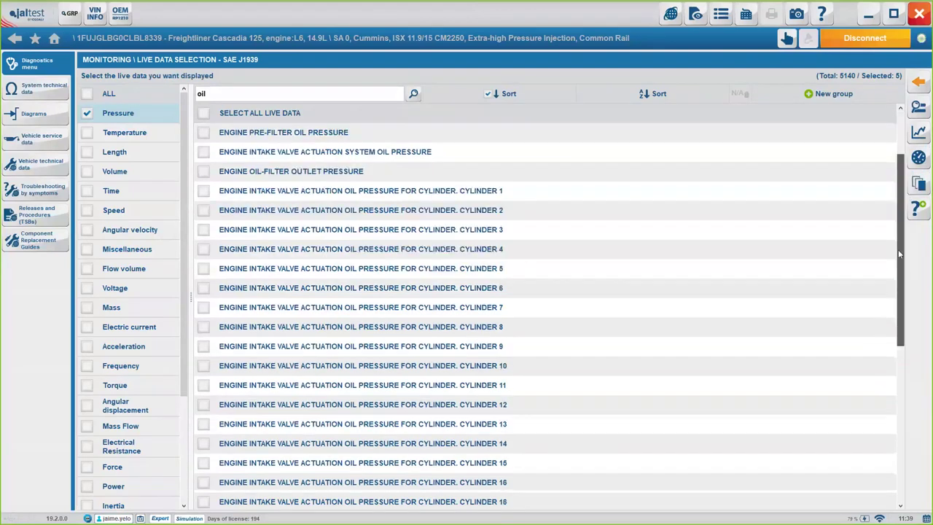
scroll(899, 254, "up", 2)
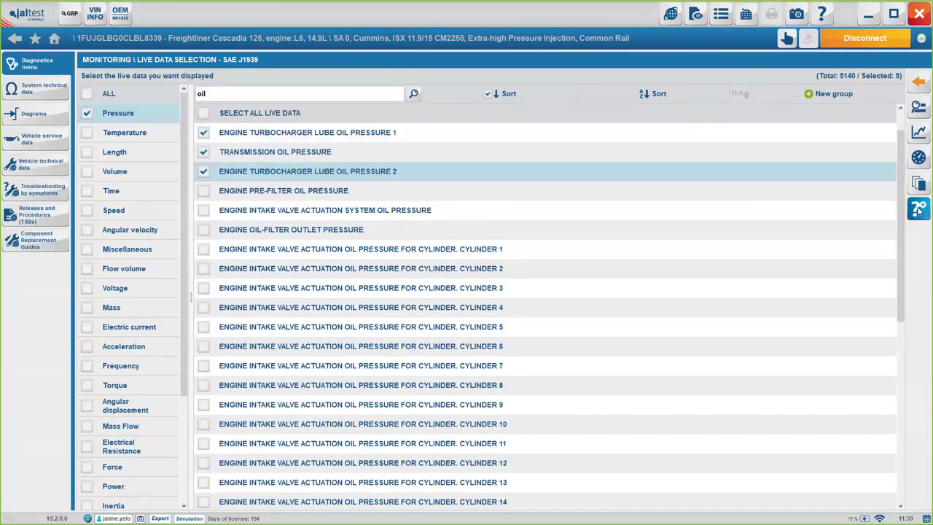
left_click(918, 209)
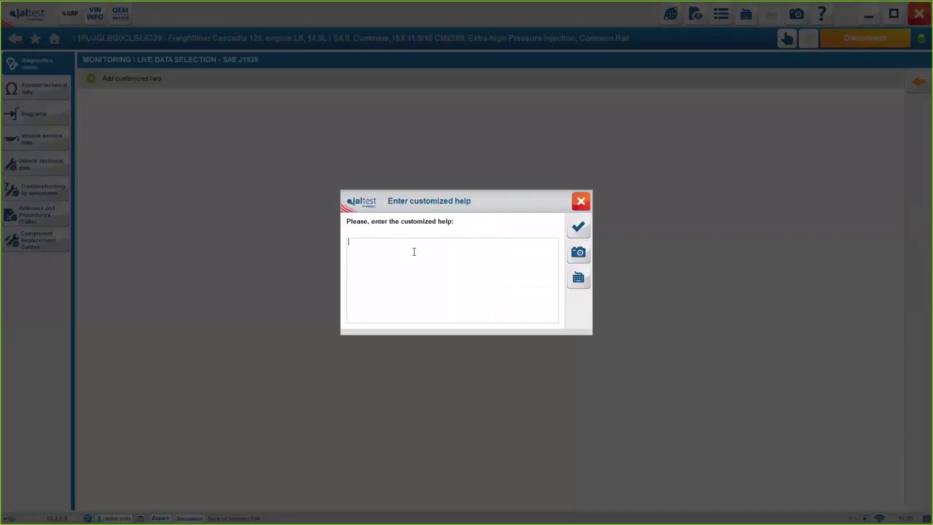
type("Check Oil pressure")
left_click(576, 228)
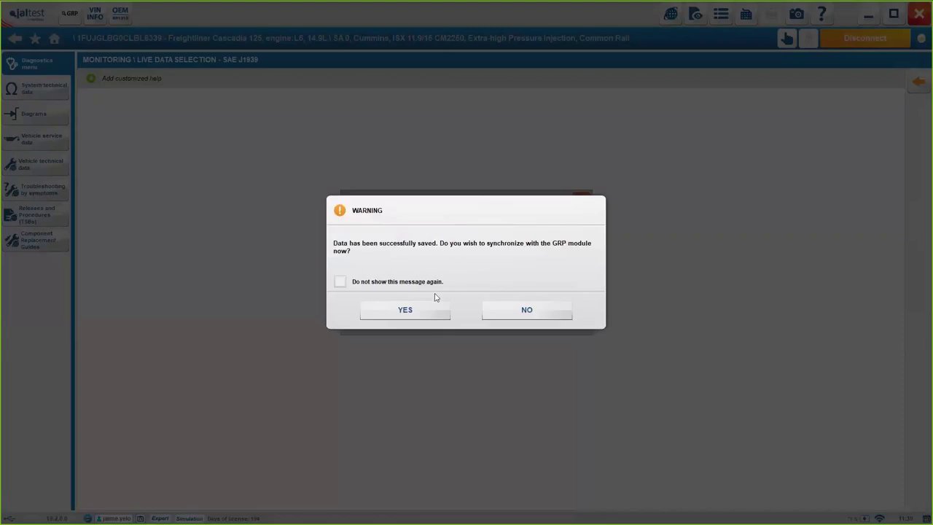
left_click(525, 316)
left_click(918, 81)
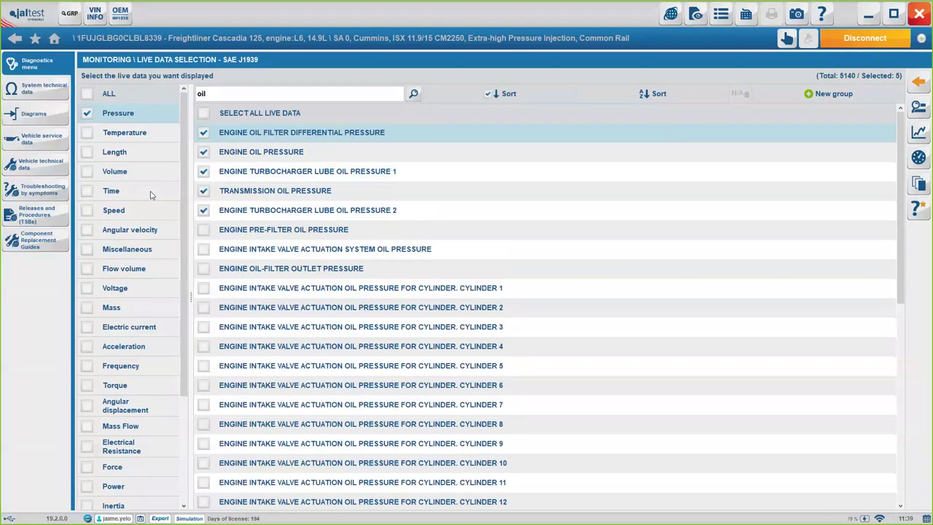
left_click(920, 84)
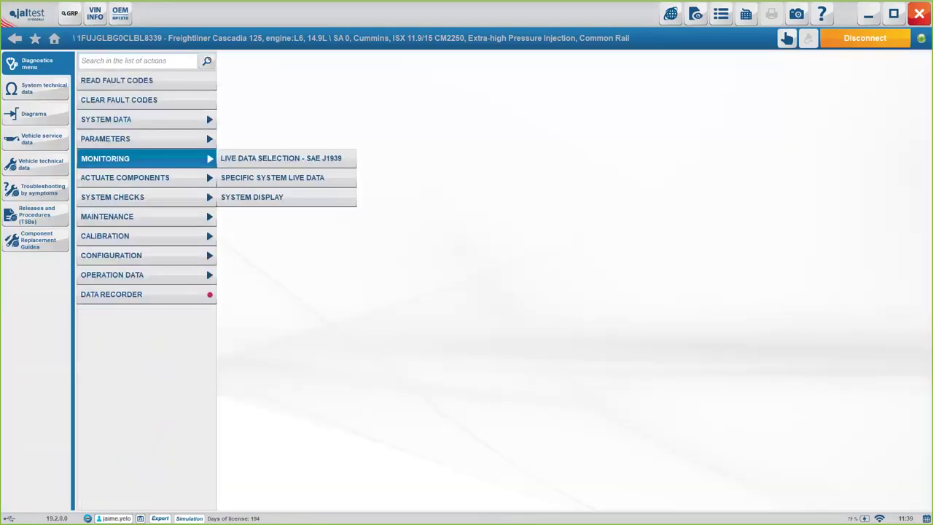
- Browse the available component actuations, system checks including AdBlue/DEF, maintenance functions and calibration options for the engine system
left_click(157, 179)
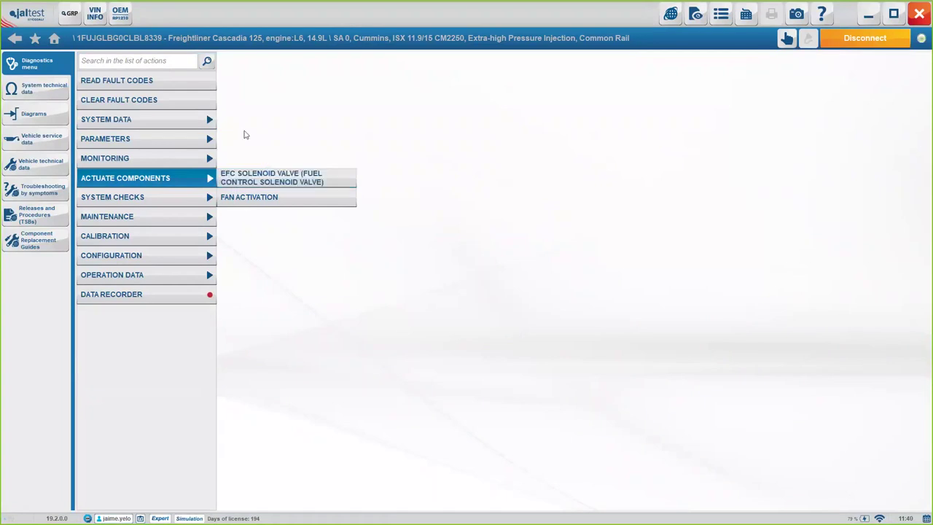
left_click(171, 204)
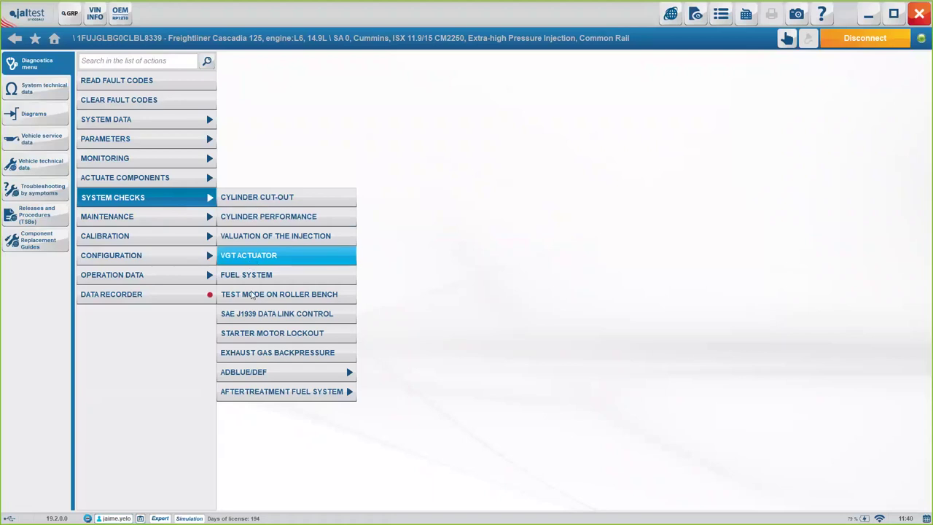
left_click(323, 379)
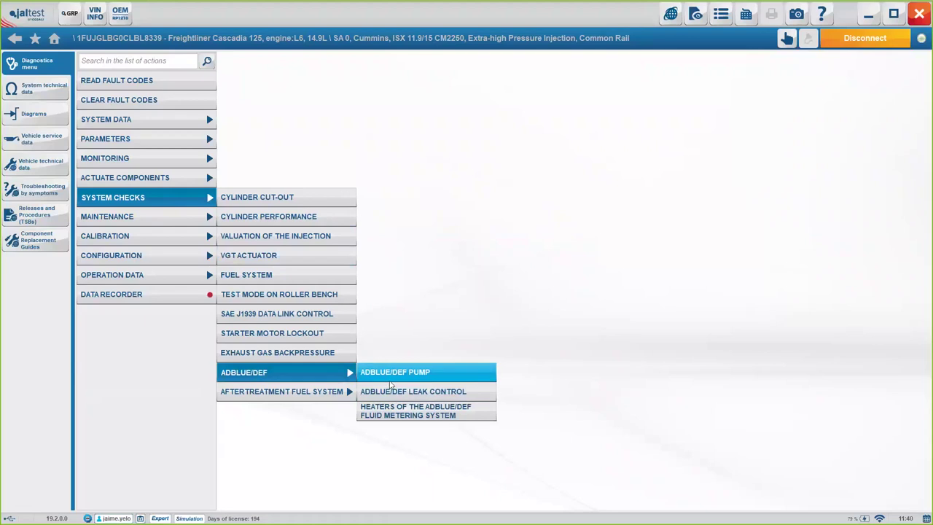
left_click(181, 216)
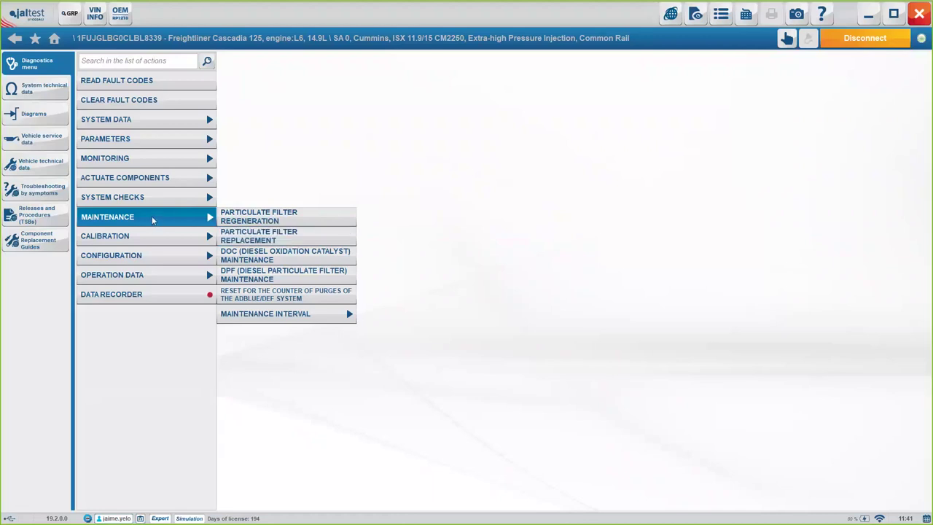
mouse_move(161, 236)
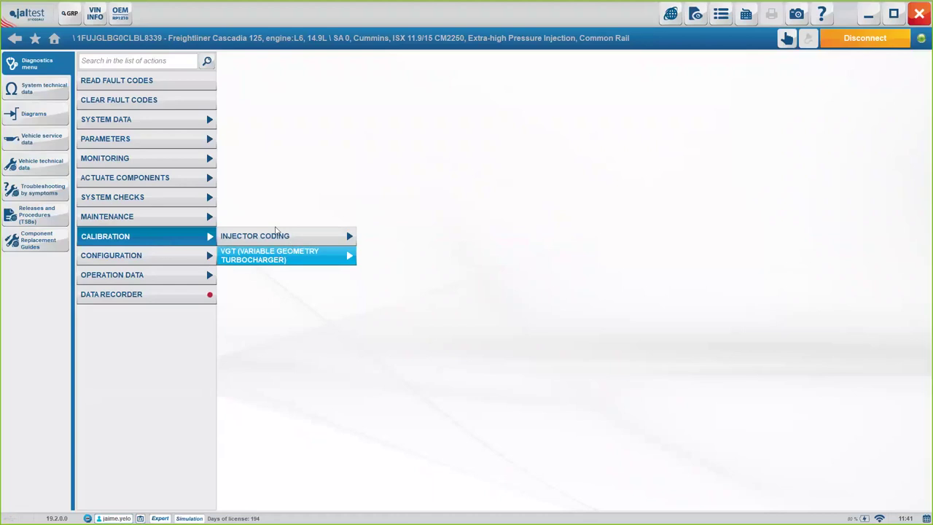
- Browse the injector coding options under calibration, the configuration options and the operation data options of the engine system
left_click(280, 237)
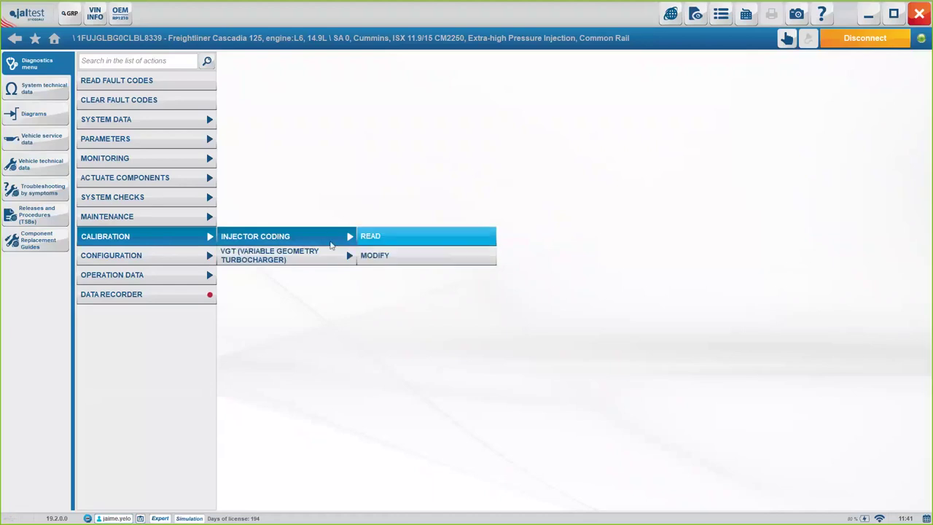
left_click(160, 260)
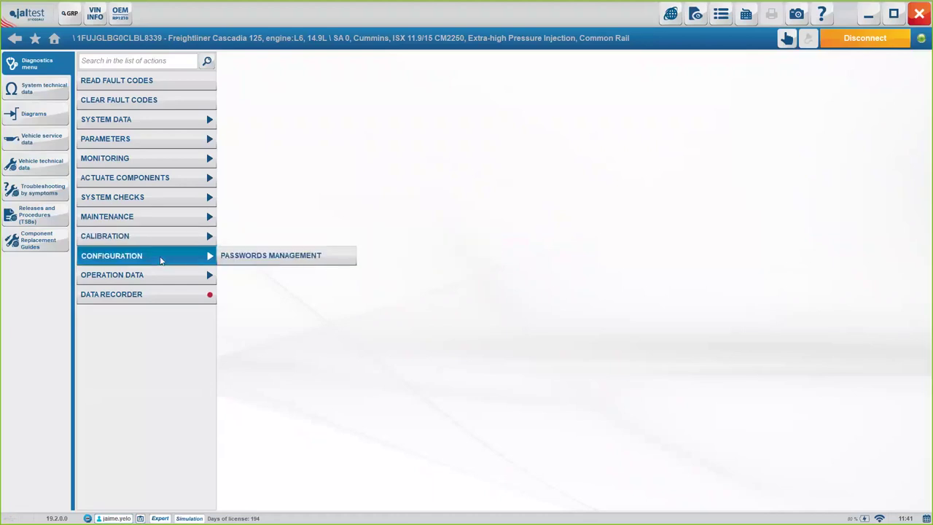
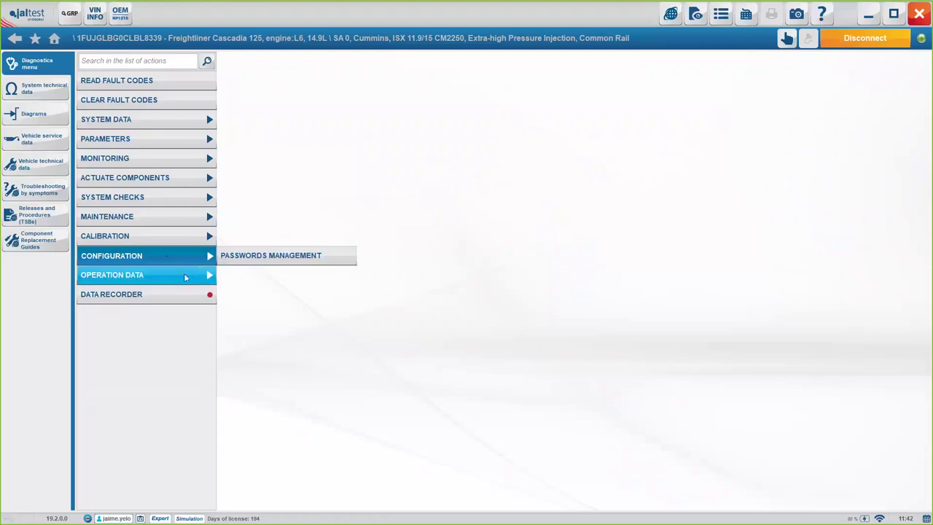
left_click(184, 273)
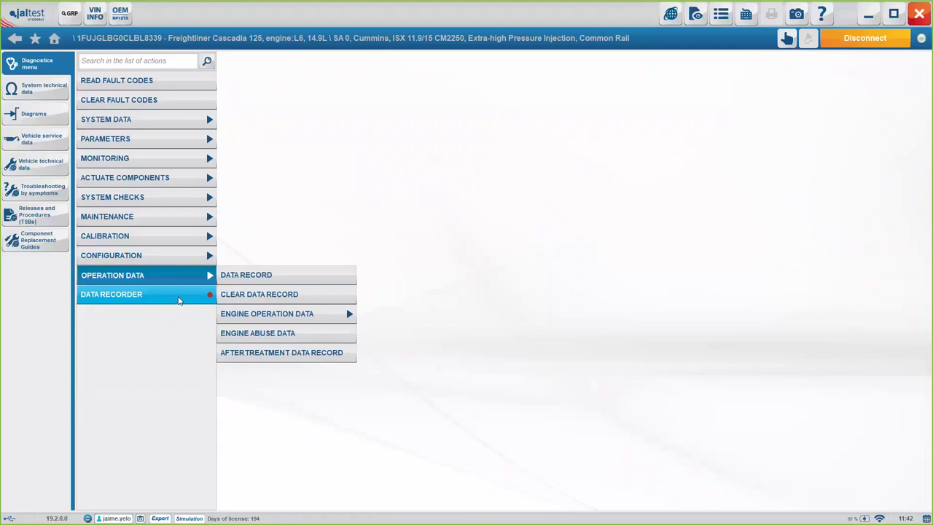
- Display the total data of the operation data record, highlighting engine distance traveled and idle fuel used, and return to the diagnostics menu
left_click(230, 279)
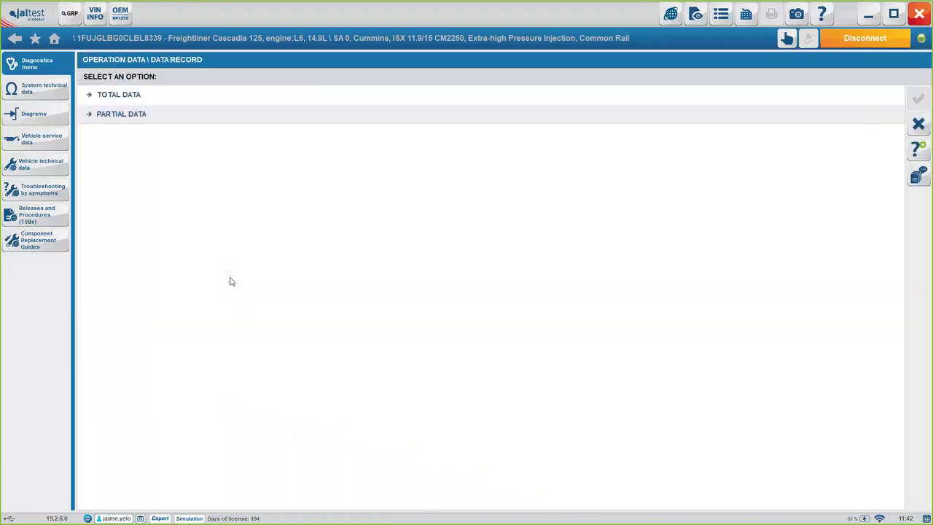
left_click(138, 96)
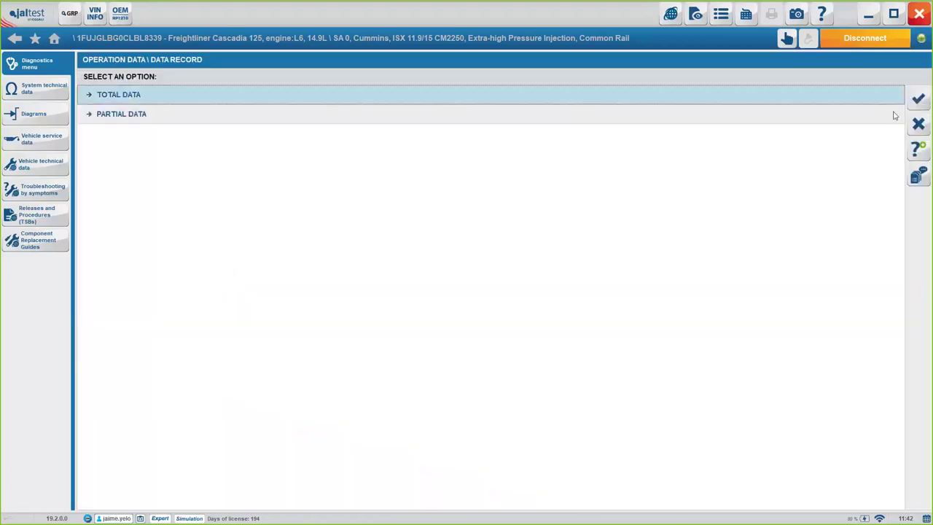
left_click(916, 99)
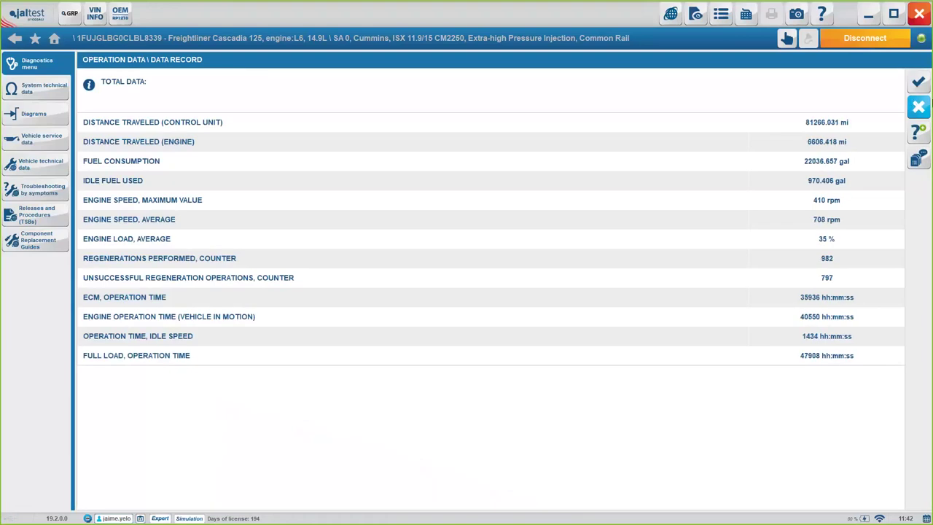
left_click(190, 142)
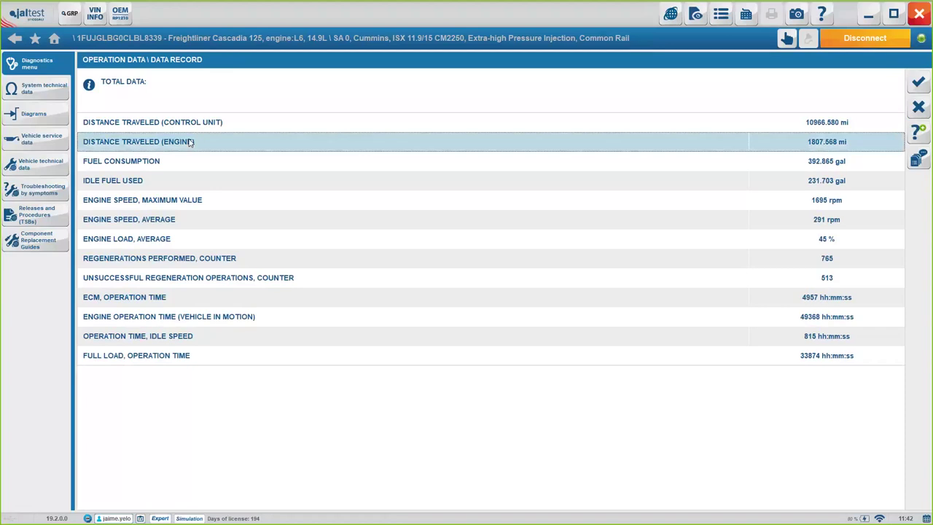
left_click(136, 183)
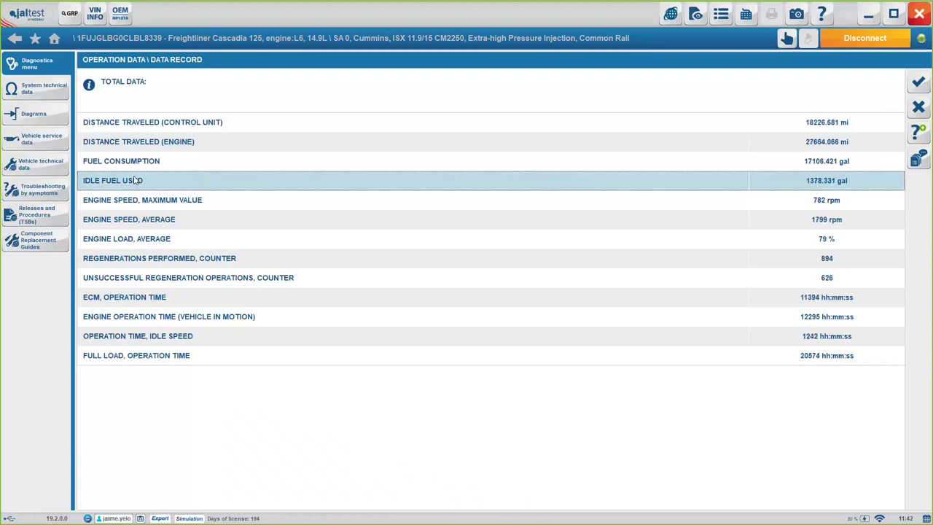
left_click(918, 81)
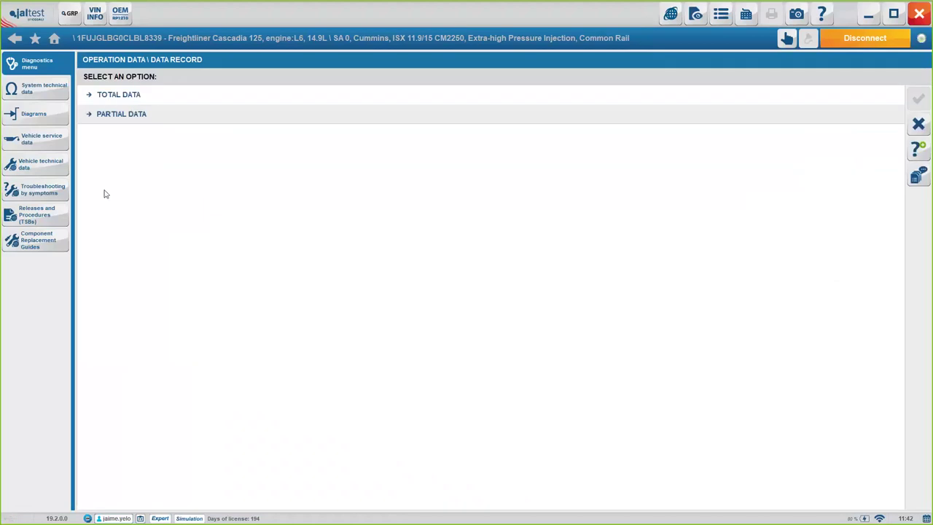
left_click(919, 125)
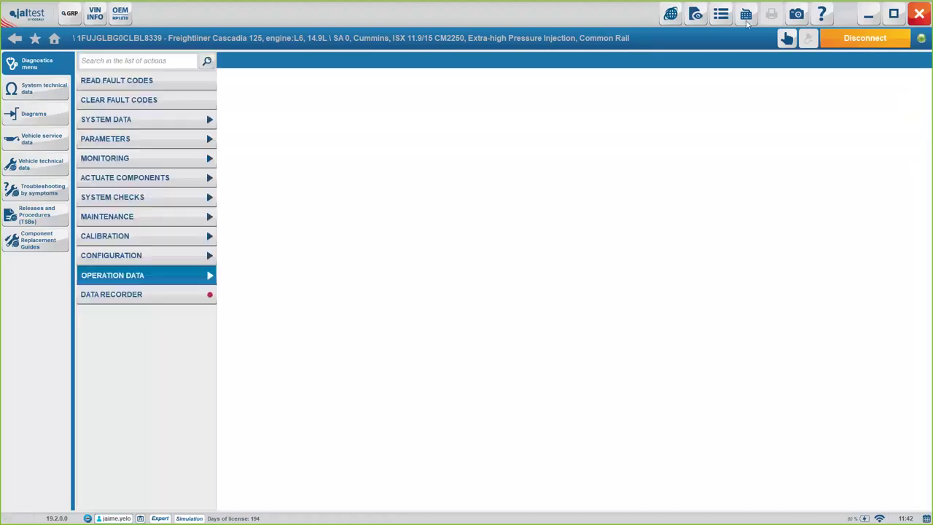
- Open the data recorder's measurement selection, agreeing to record only the selected measurements without fault reading
left_click(141, 296)
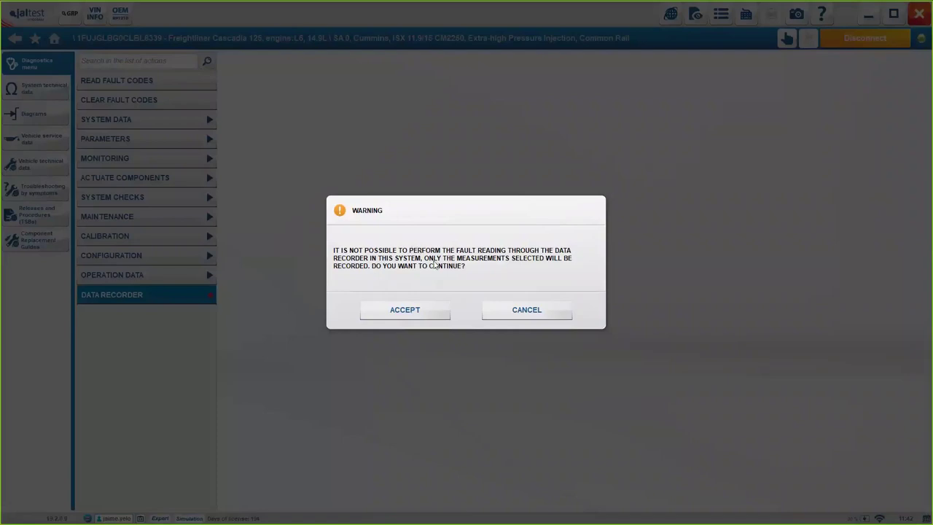
left_click(406, 310)
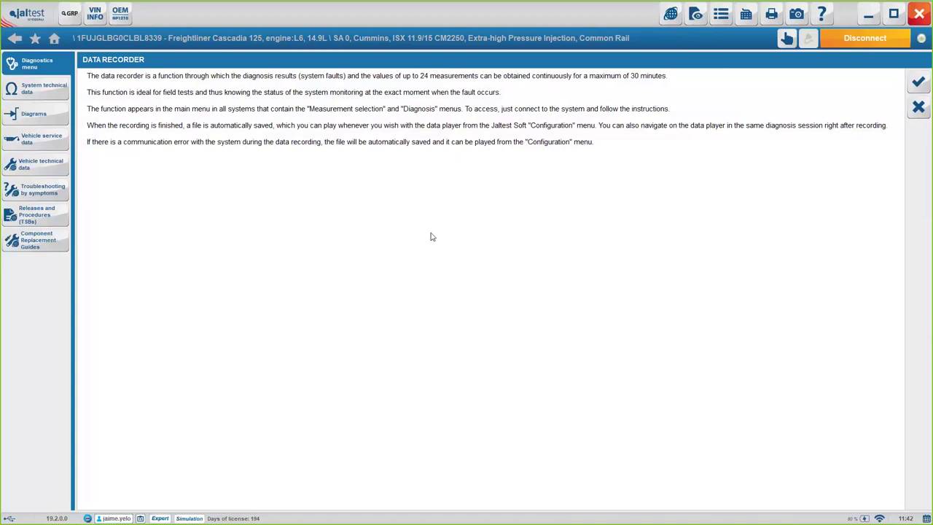
left_click(921, 82)
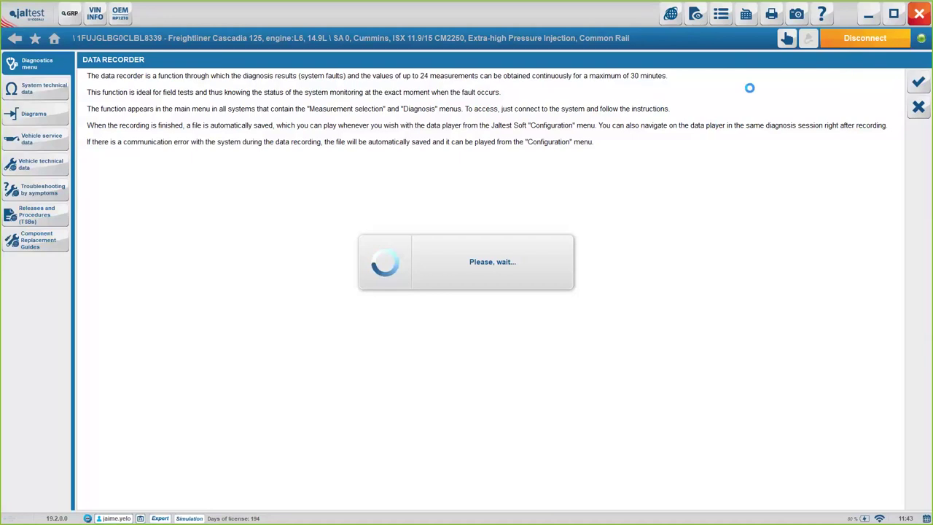
left_click(918, 82)
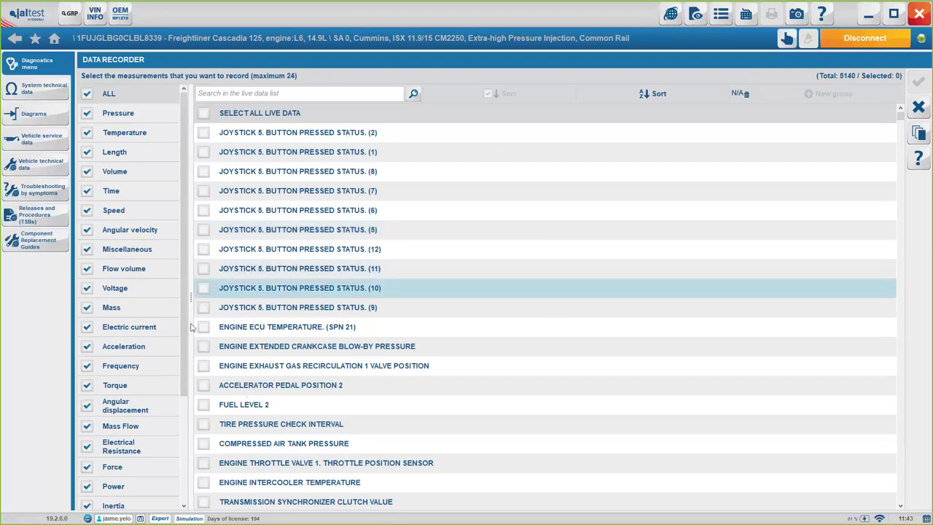
- Select engine extended crankcase blow-by pressure, engine exhaust gas recirculation 1 valve position and accelerator pedal position 2, and leave the data recorder
scroll(192, 328, "down", 3)
left_click(204, 347)
left_click(204, 366)
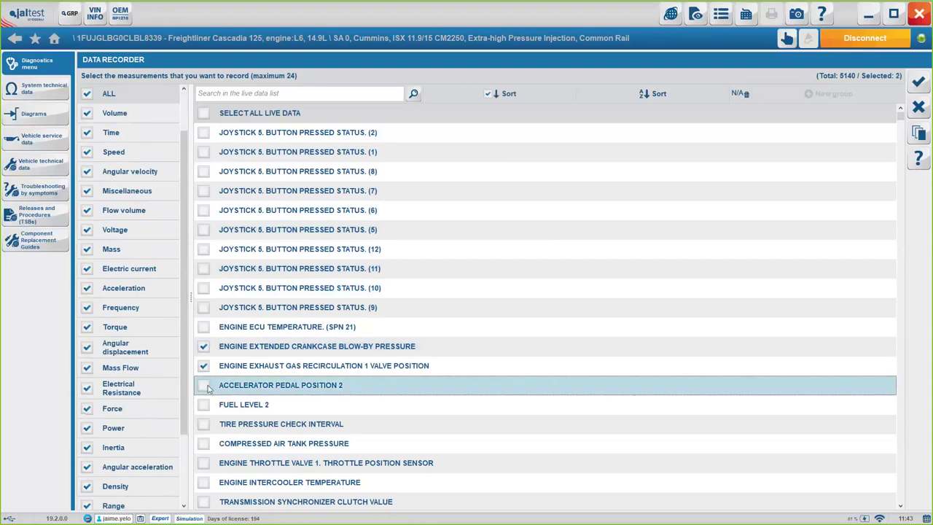
left_click(204, 386)
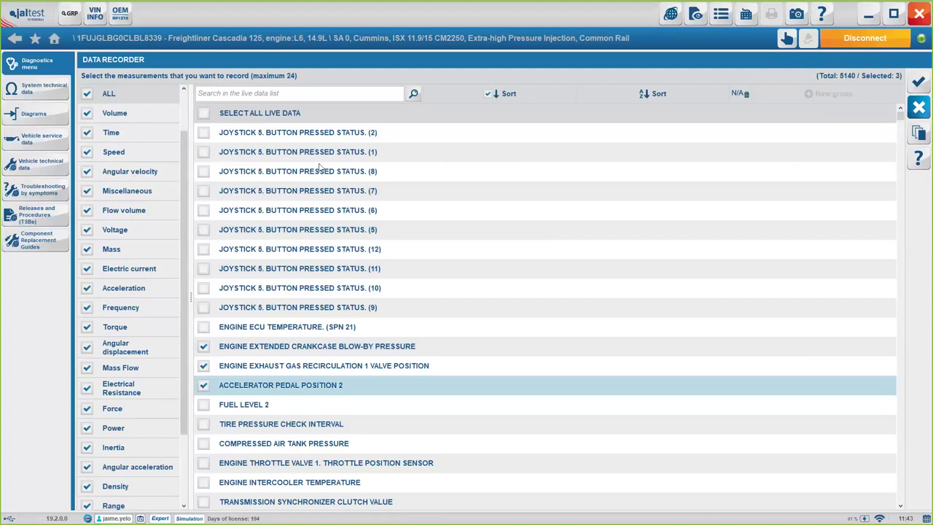
key("Escape")
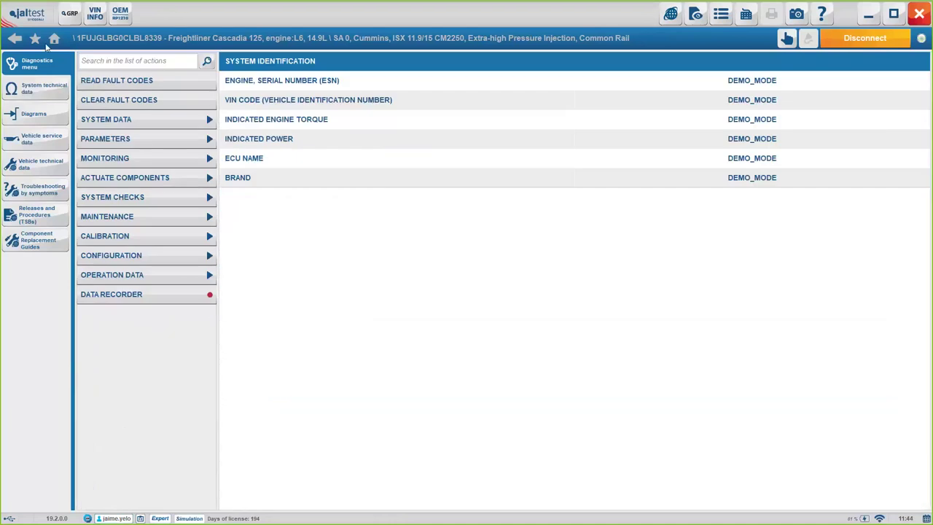
left_click(124, 157)
left_click(122, 148)
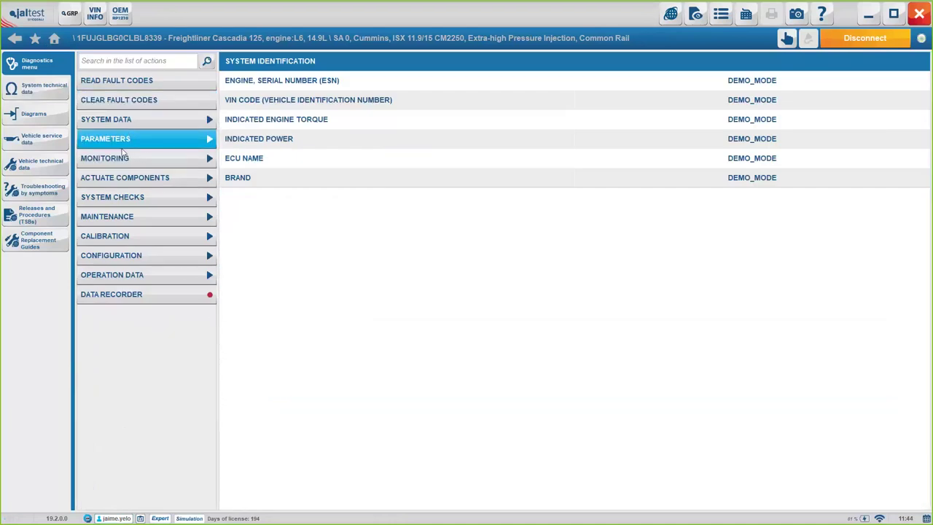
left_click(124, 154)
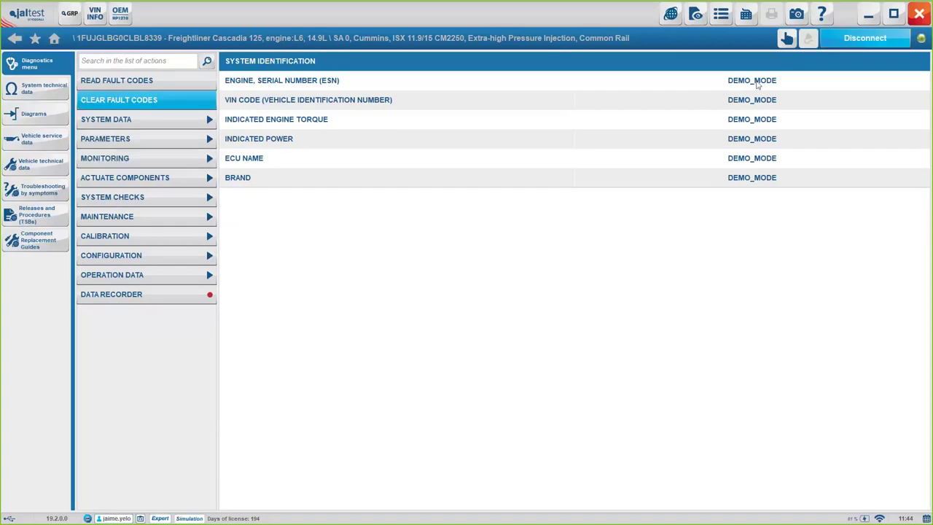
- Disconnect from the Cummins engine system and return to the start screen without saving the diagnostic report
left_click(849, 40)
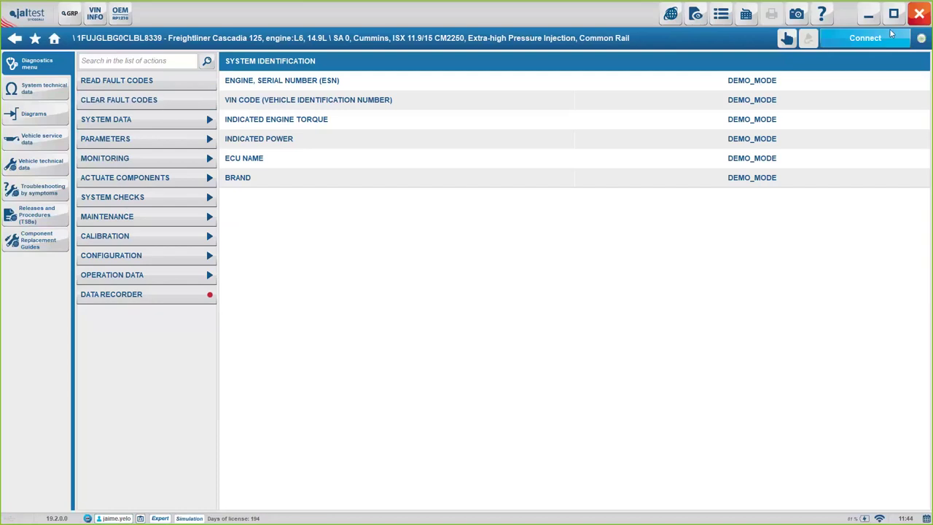
left_click(55, 40)
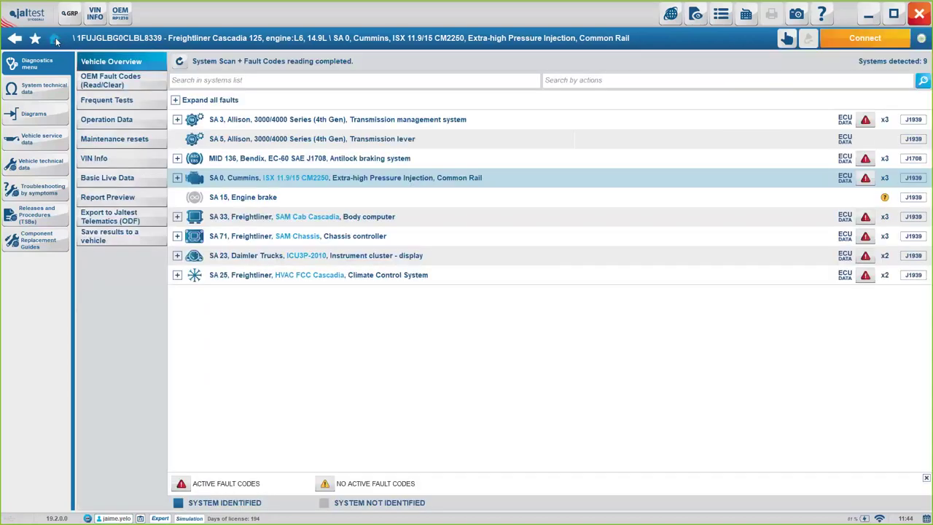
left_click(56, 40)
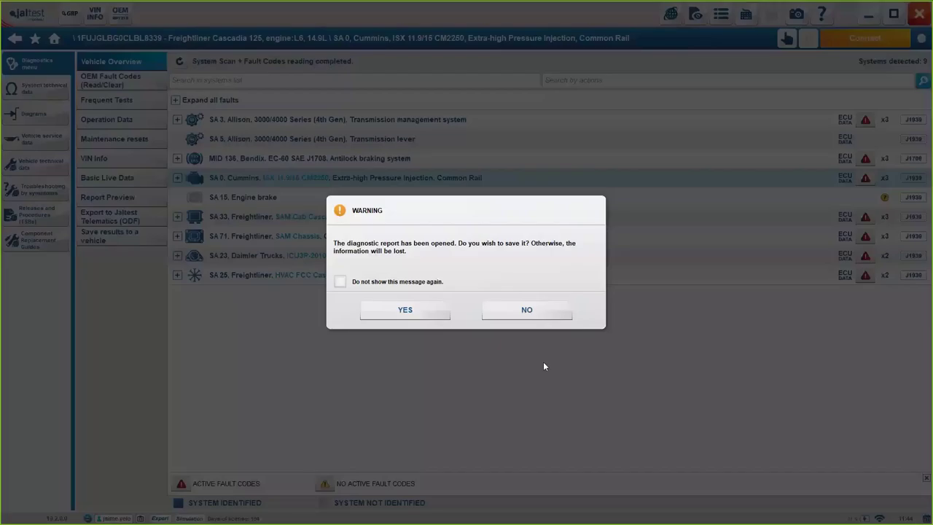
left_click(533, 312)
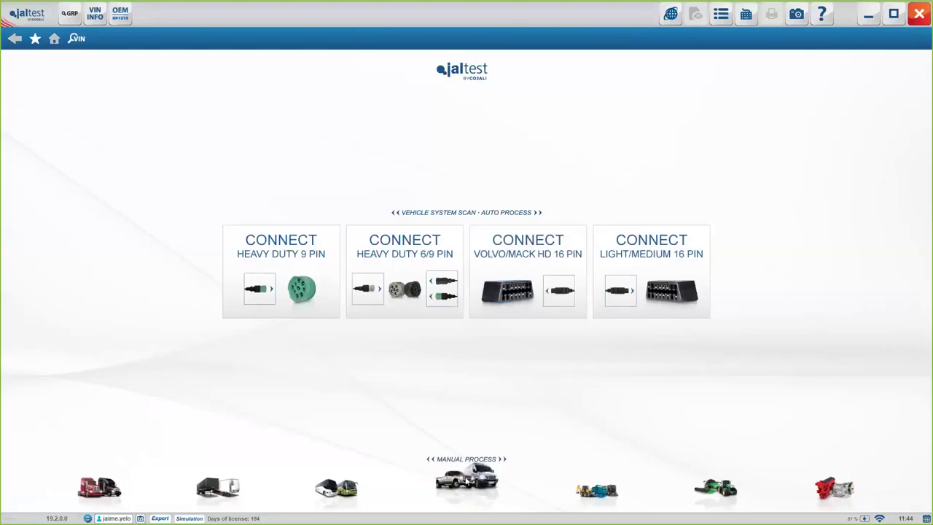
- Open the truck brand list, view the vehicle search by VIN form, close it and return to the start screen
left_click(105, 484)
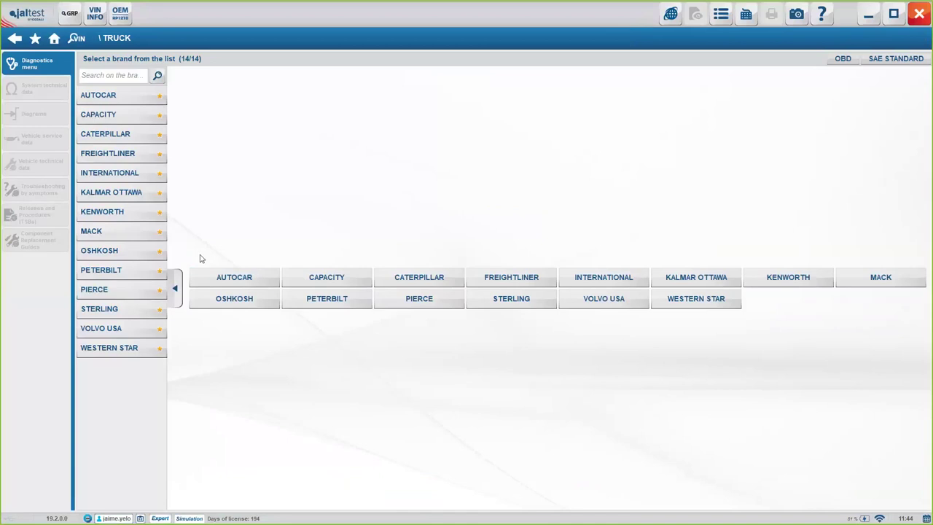
left_click(76, 39)
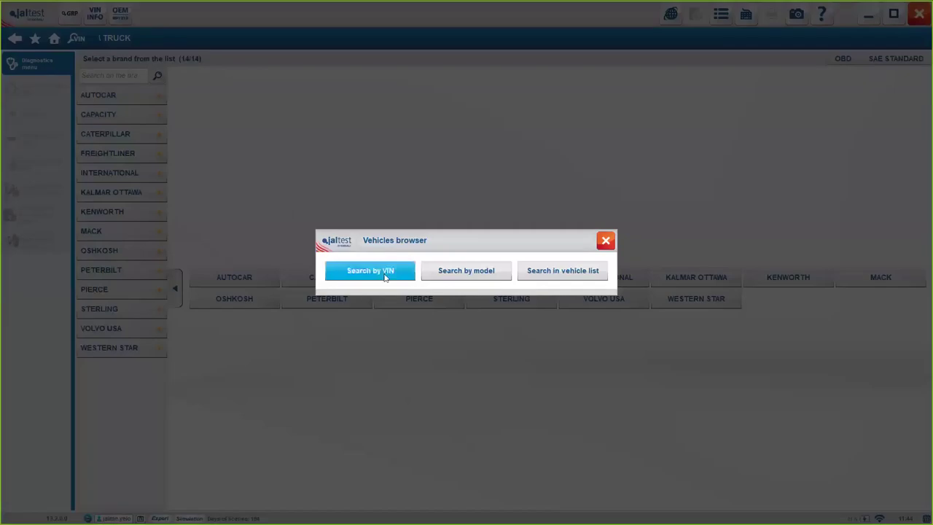
left_click(385, 275)
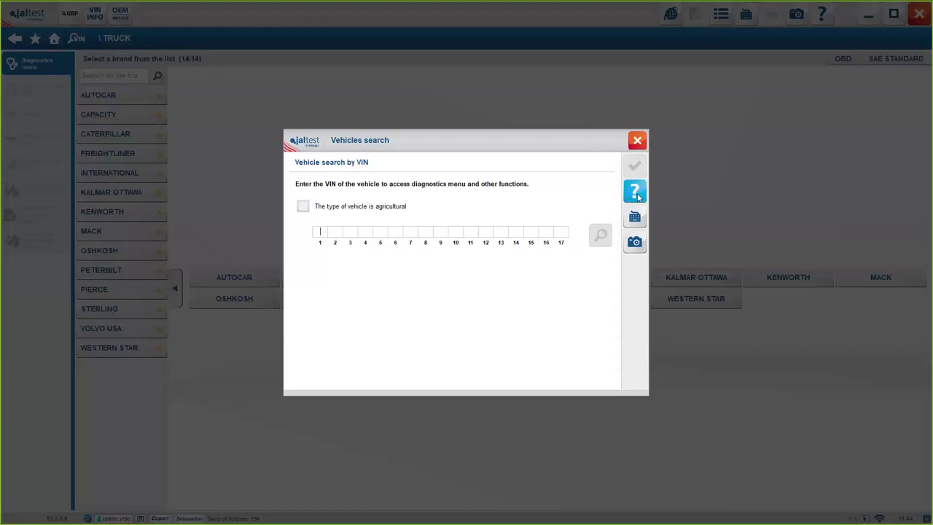
left_click(636, 143)
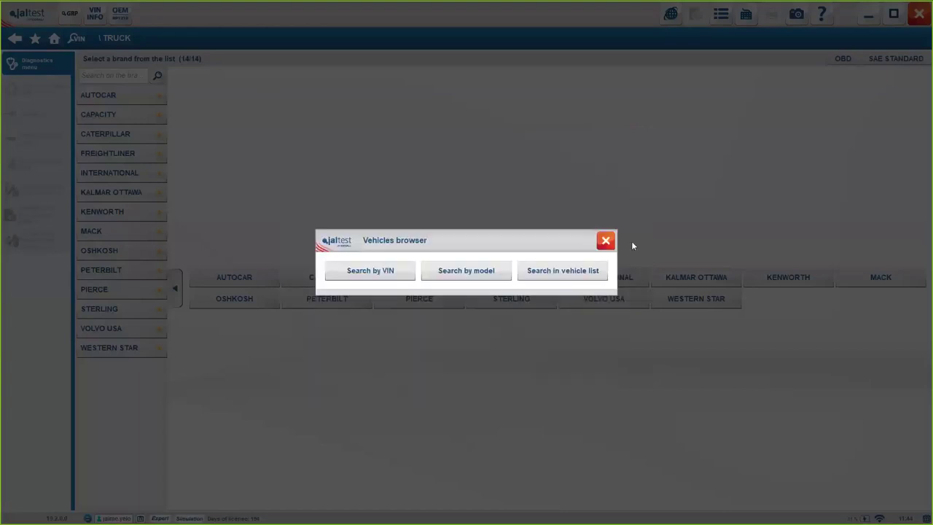
left_click(605, 240)
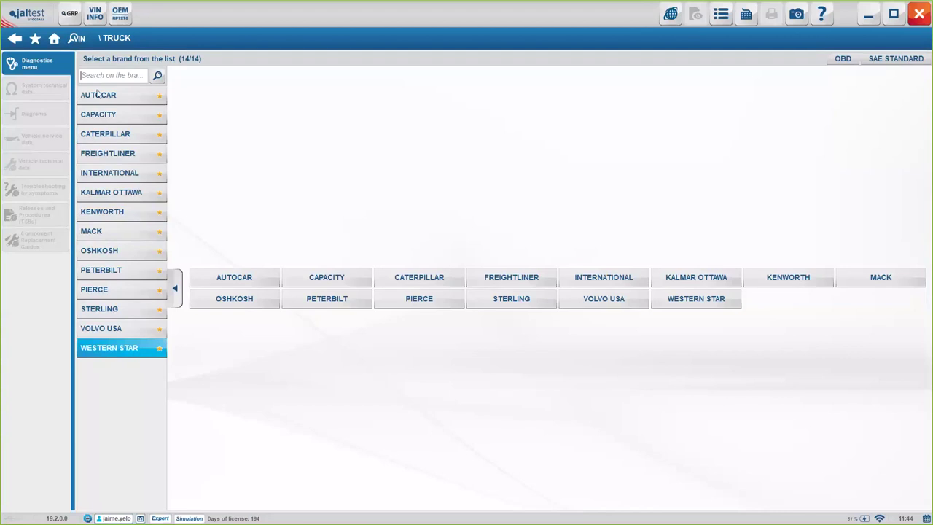
left_click(15, 40)
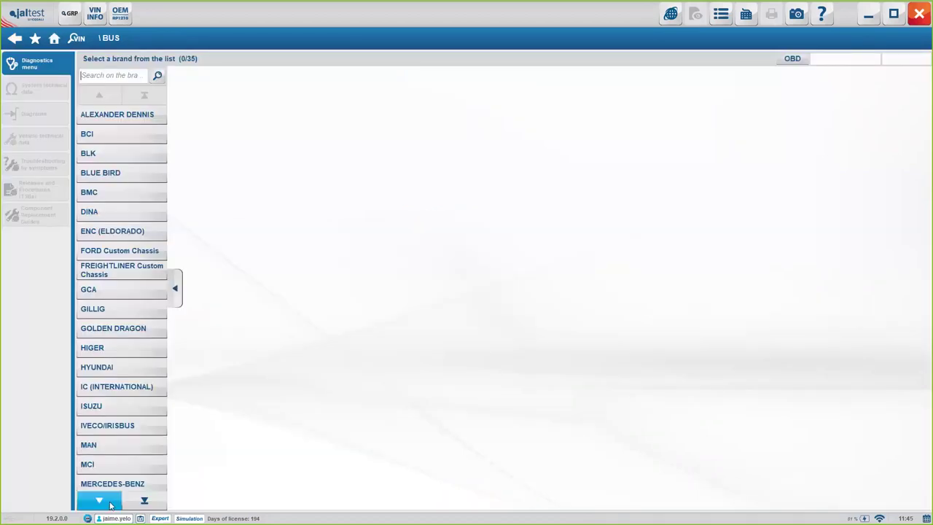
- Browse the bus brands and the off-highway construction equipment brands, view the Caterpillar model list and return to the brand list
left_click(102, 501)
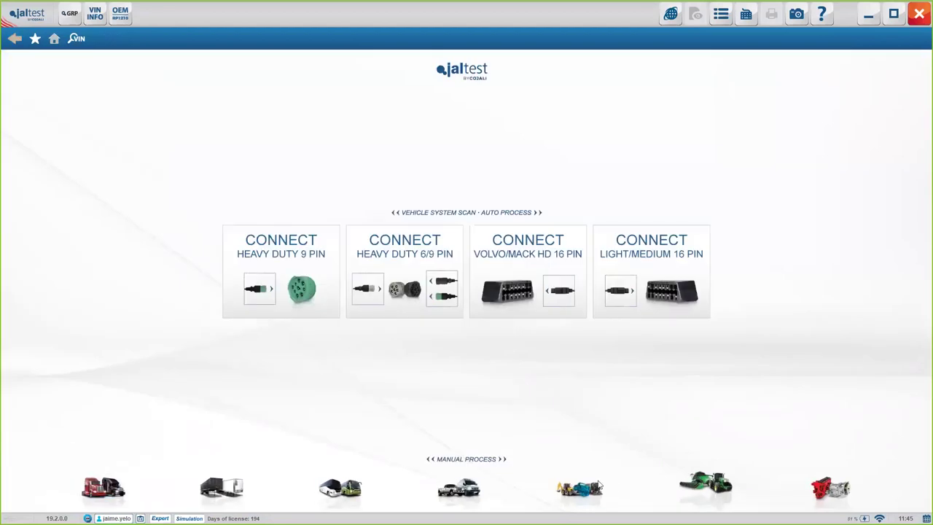
left_click(592, 488)
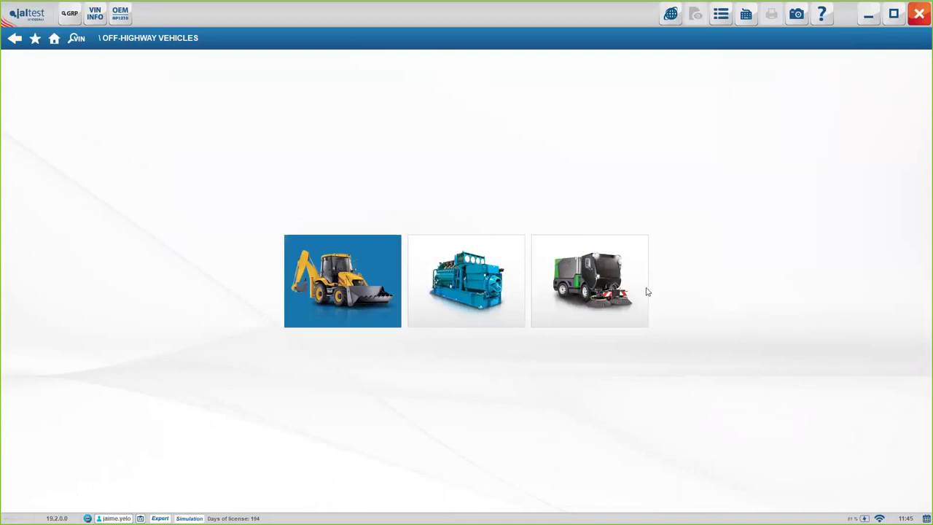
left_click(375, 292)
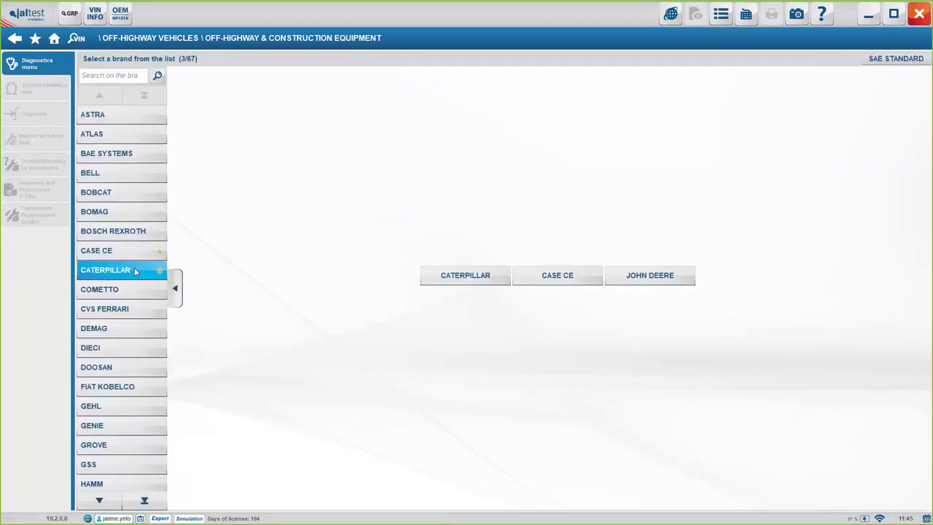
left_click(135, 271)
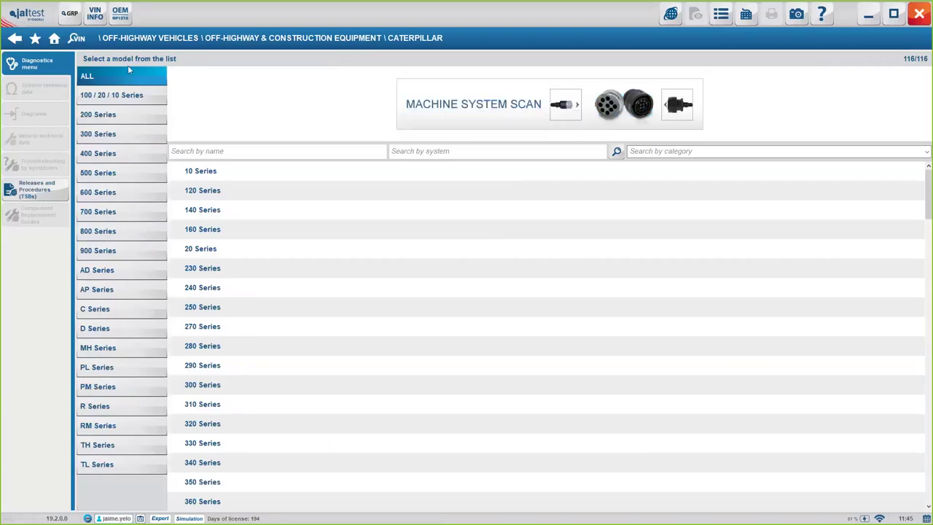
left_click(15, 39)
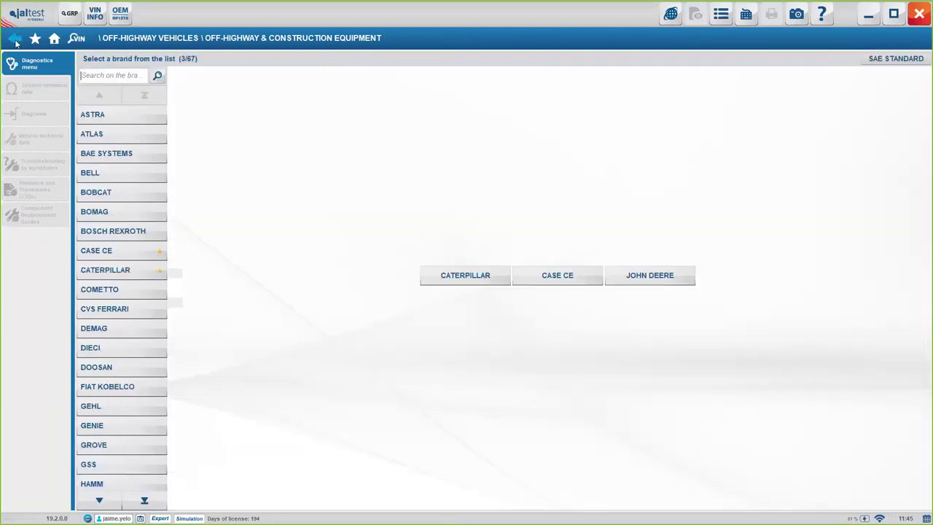
- Leave the off-highway vehicles for the start screen and open the Cummins ISX model from the component manufacturers' IS series
left_click(17, 39)
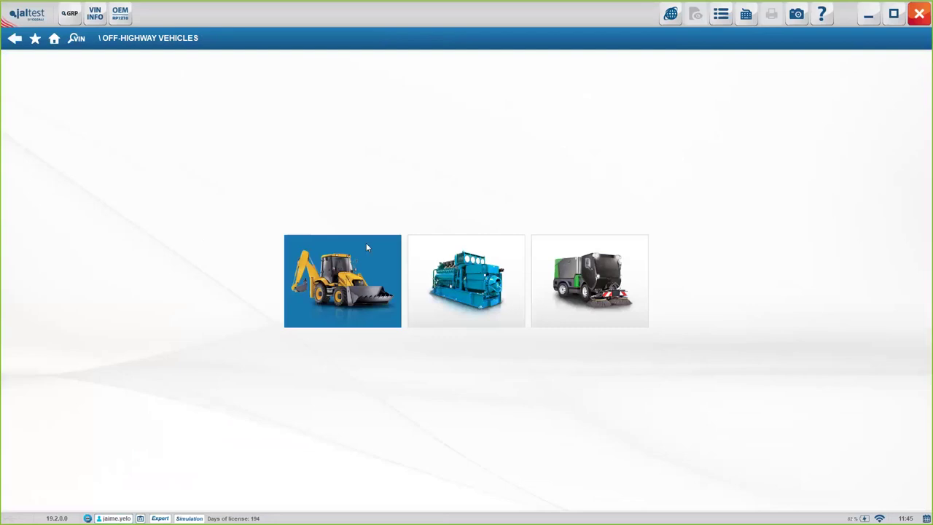
left_click(15, 38)
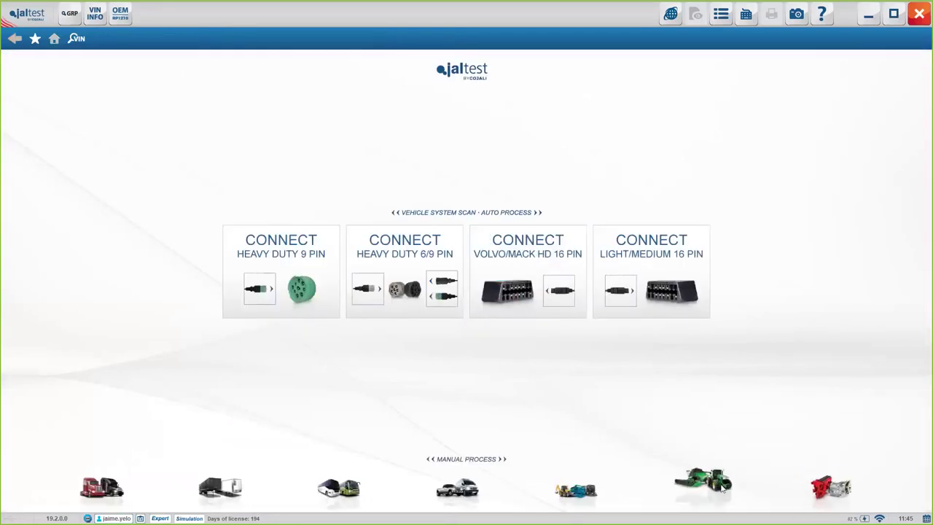
left_click(823, 481)
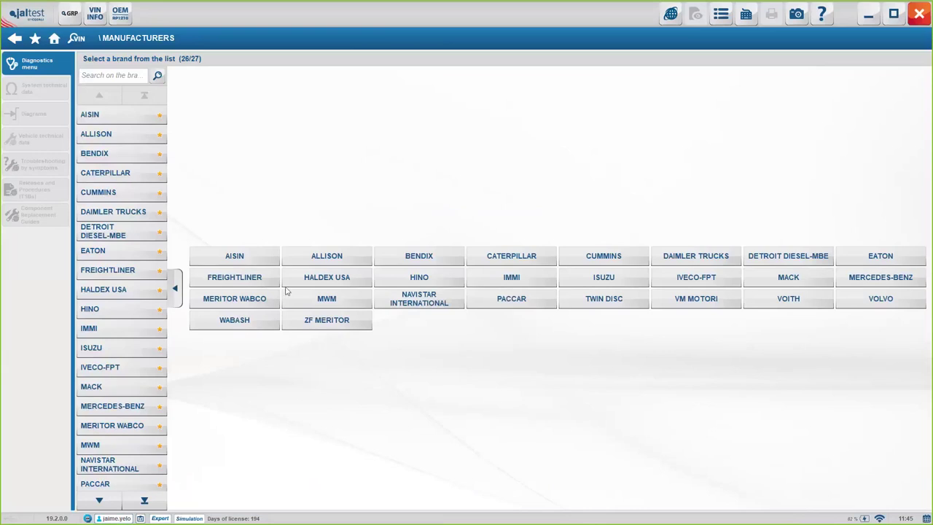
left_click(132, 201)
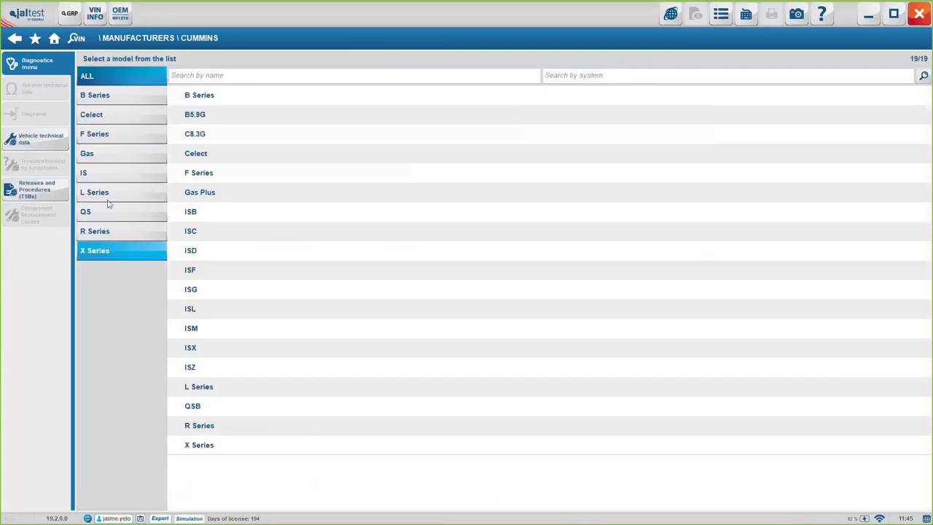
left_click(116, 175)
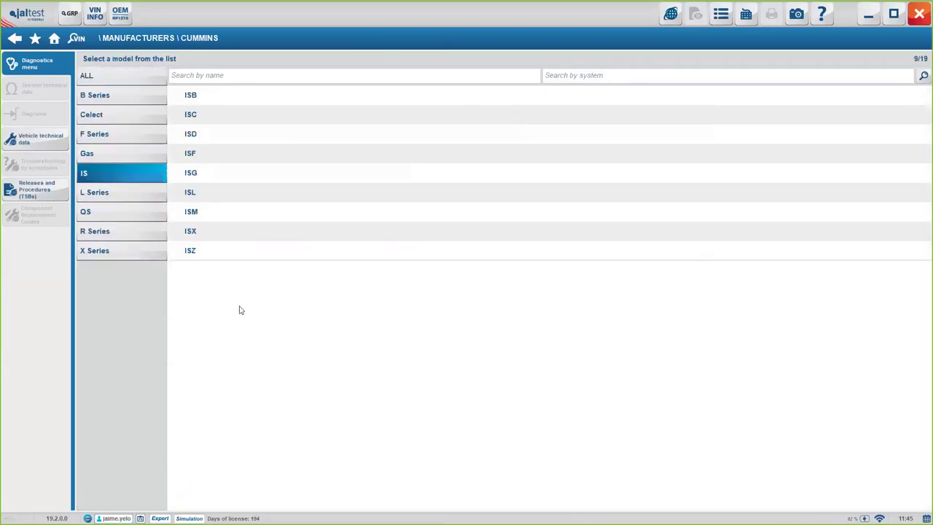
left_click(212, 231)
- Select the ISX 11.9/15 CM2250 common rail system and read through its manual diagnosis instructions
left_click(583, 162)
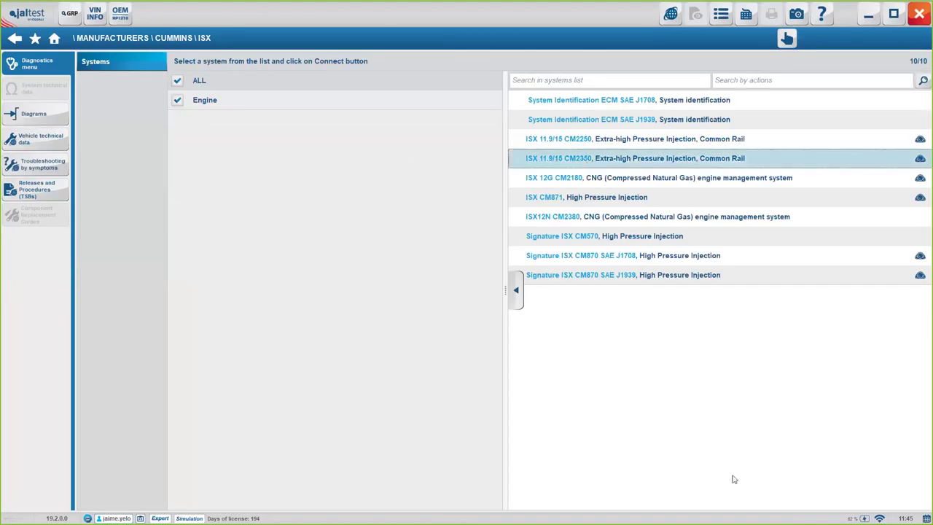
left_click(575, 139)
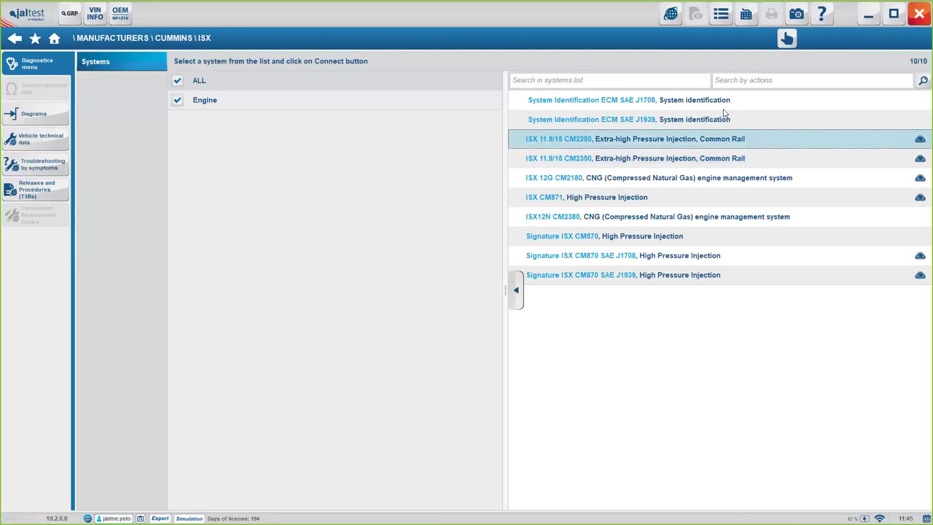
left_click(598, 143)
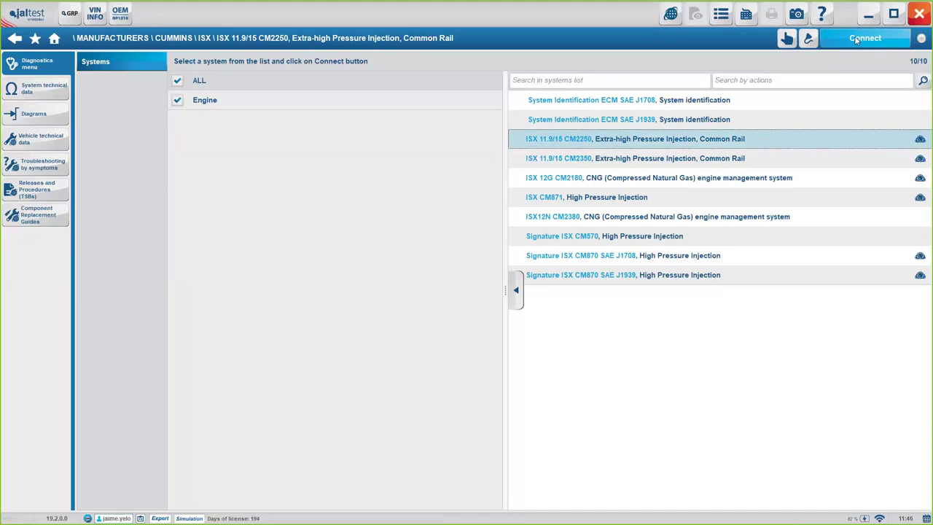
left_click(786, 39)
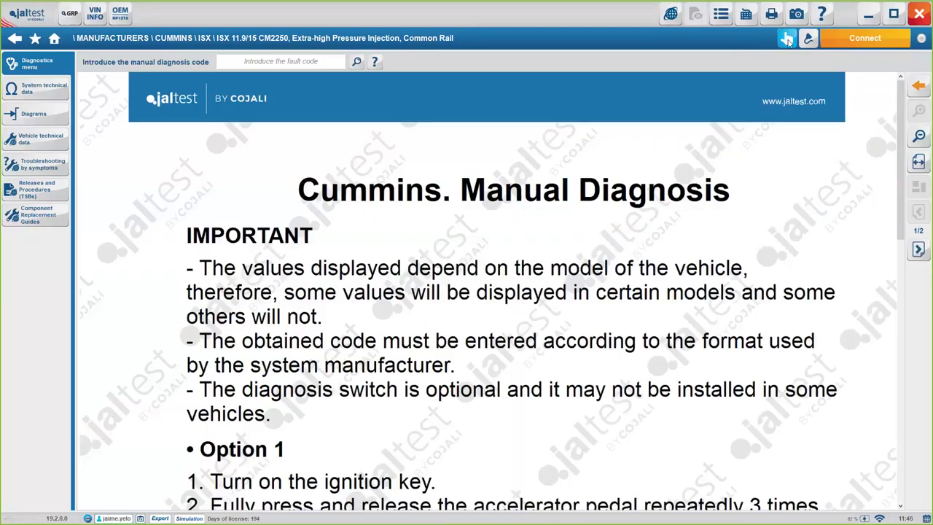
left_click(277, 61)
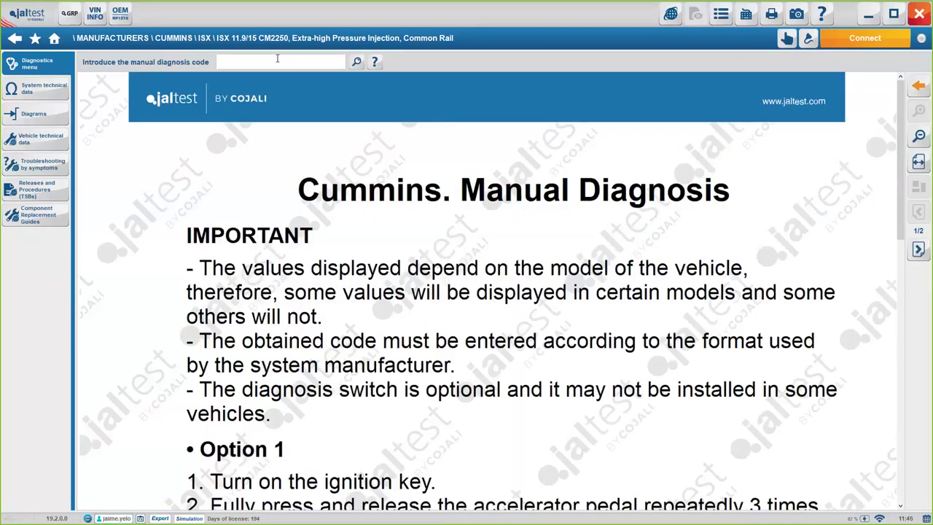
scroll(430, 182, "down", 6)
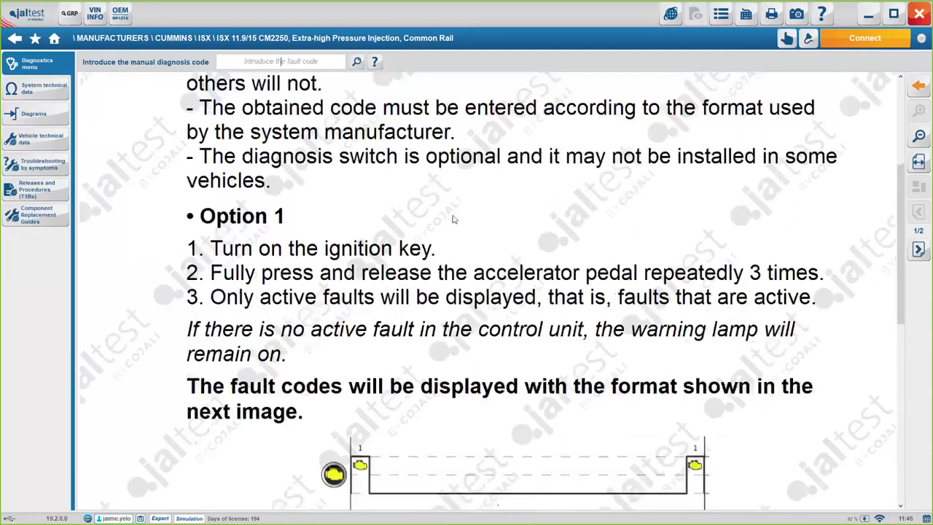
scroll(451, 217, "up", 6)
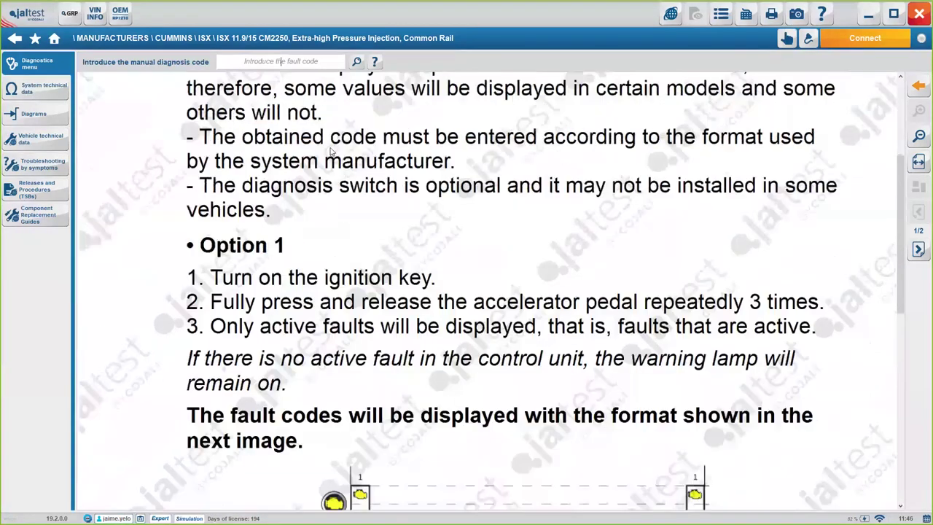
- Look up manual diagnosis code 141 and view its related component and fault code troubleshooting steps
left_click(280, 62)
type("141")
left_click(356, 63)
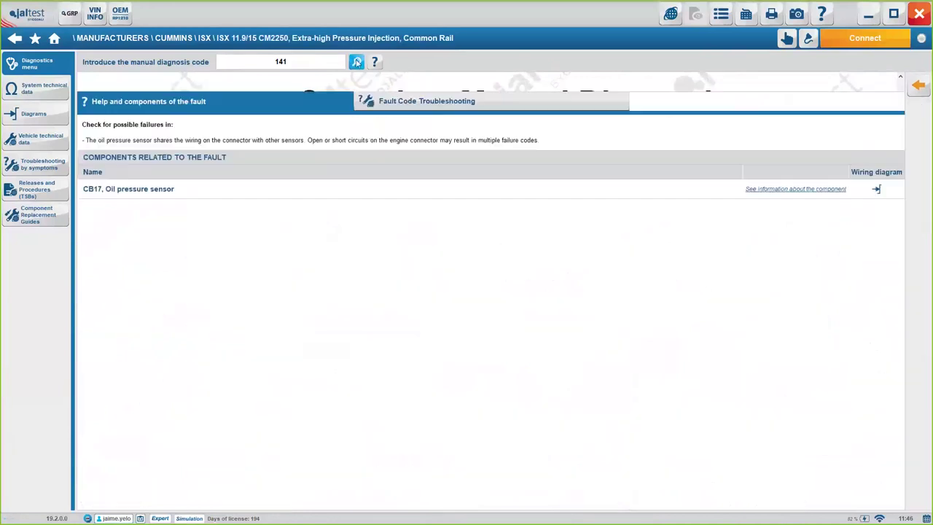
left_click(132, 190)
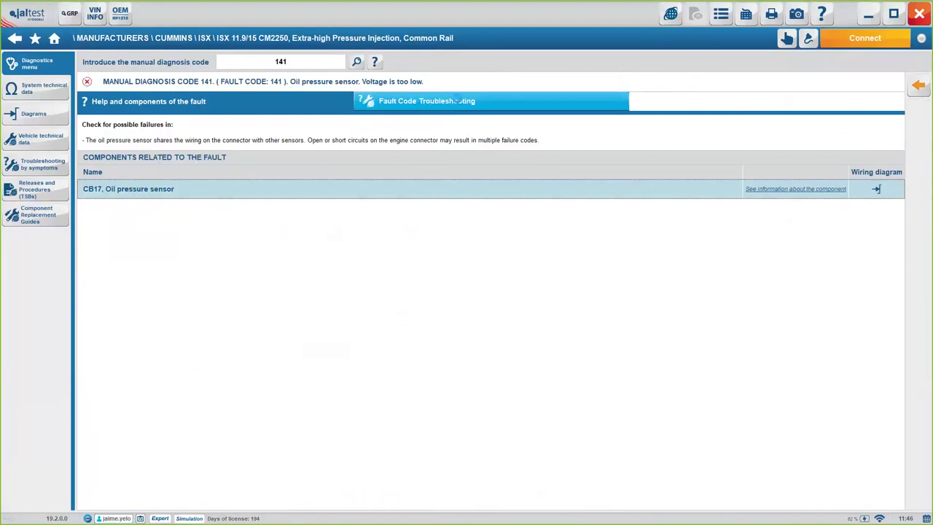
left_click(457, 99)
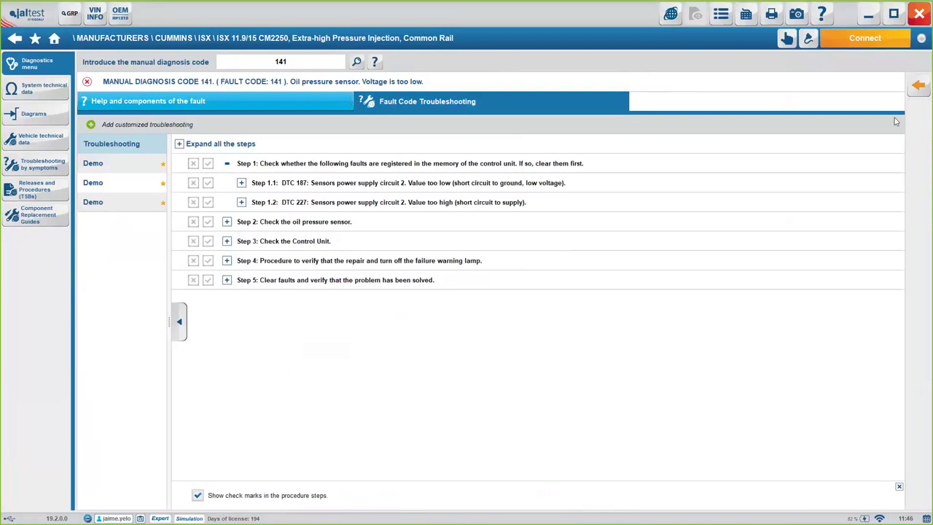
- Leave the manual diagnosis for the start screen and open the GRP workshop management module, skipping its data update
left_click(918, 85)
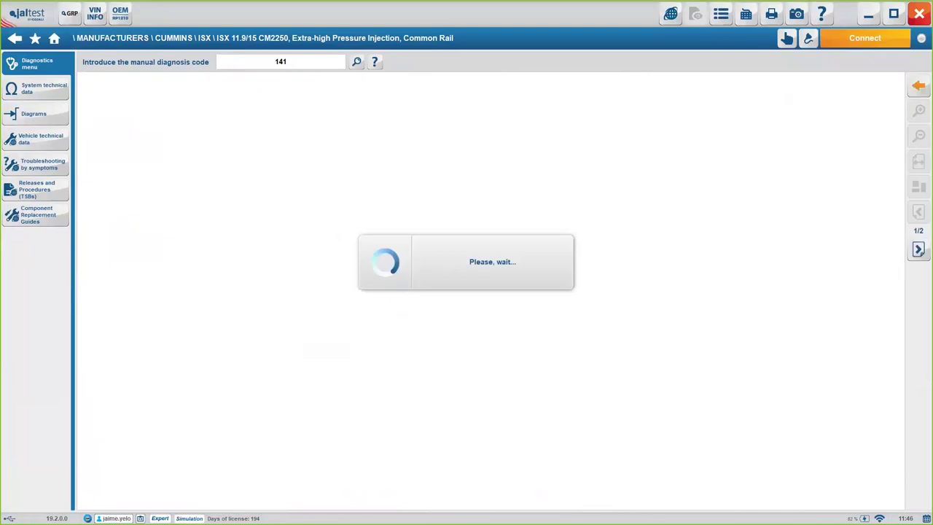
left_click(55, 38)
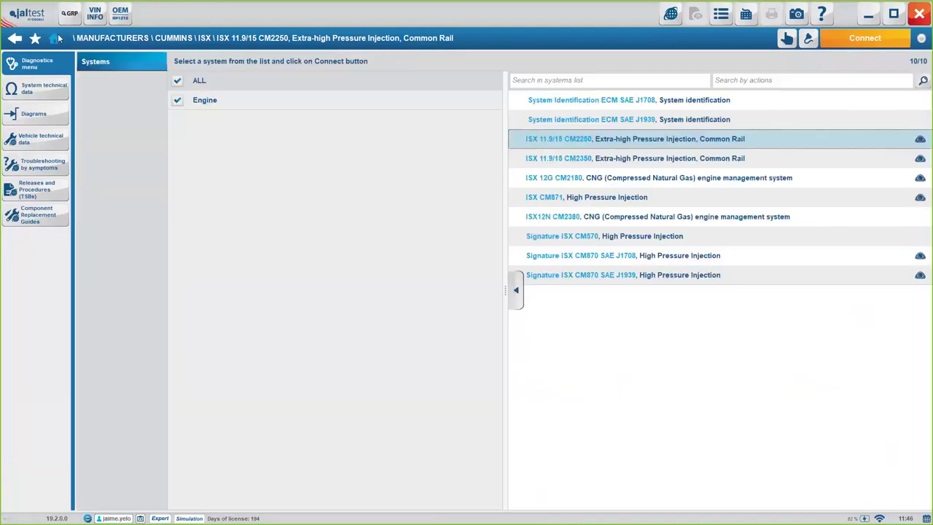
left_click(70, 13)
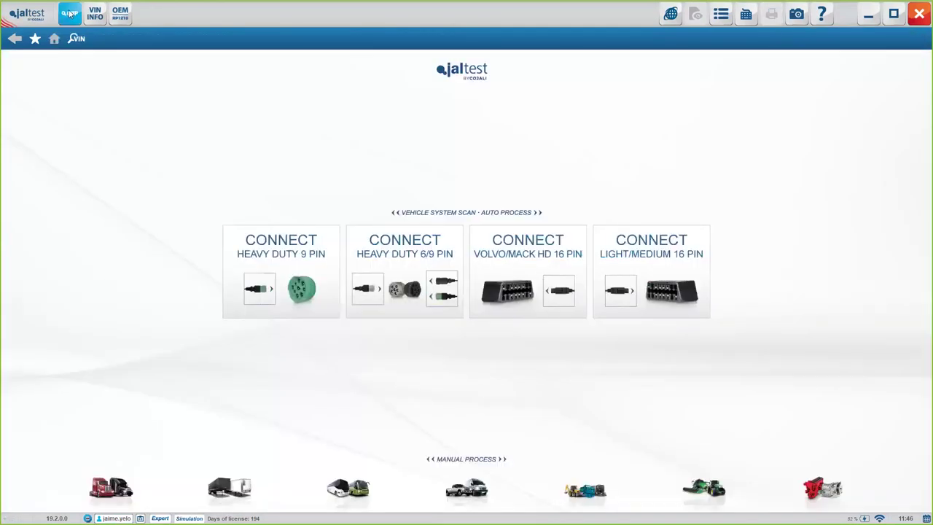
left_click(69, 13)
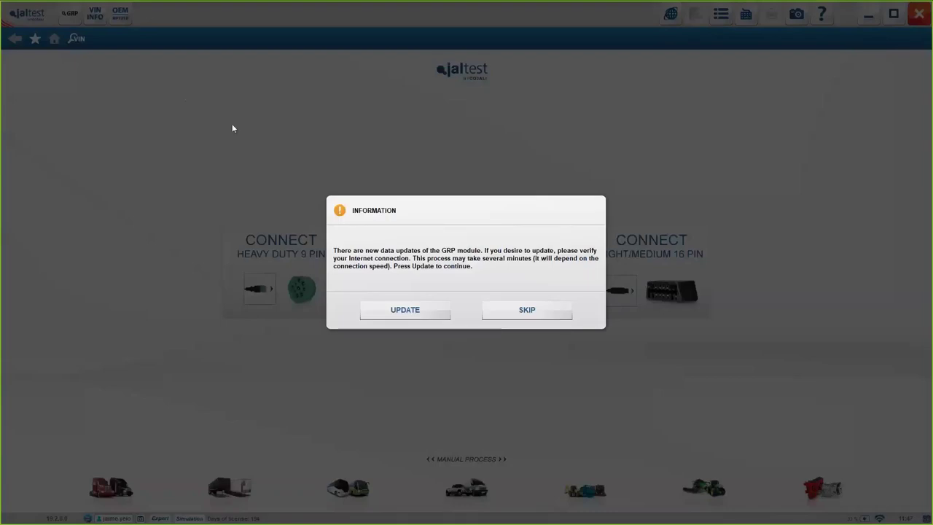
left_click(499, 313)
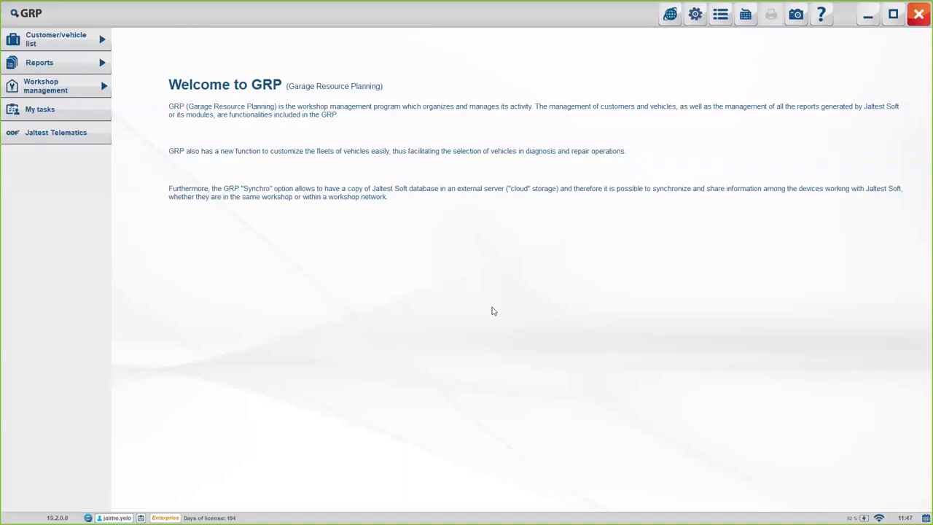
- View the customer/vehicle list options, then open the diagnostic report Jaltest Training 1.iddx from the GRP diagnostic reports
left_click(106, 38)
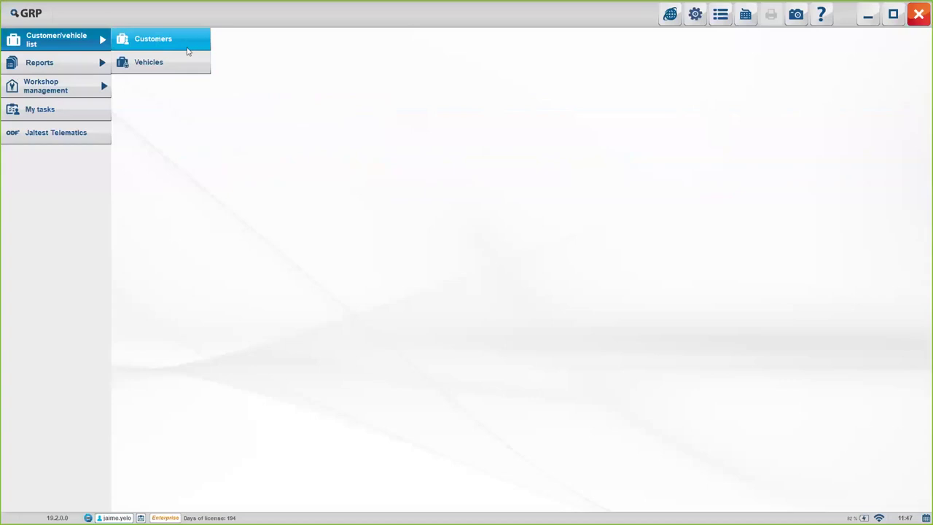
left_click(73, 66)
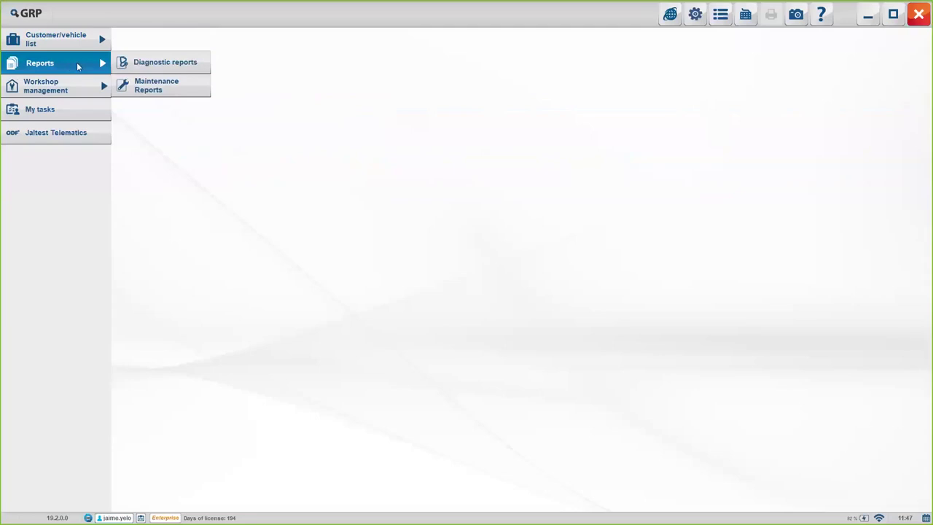
left_click(160, 63)
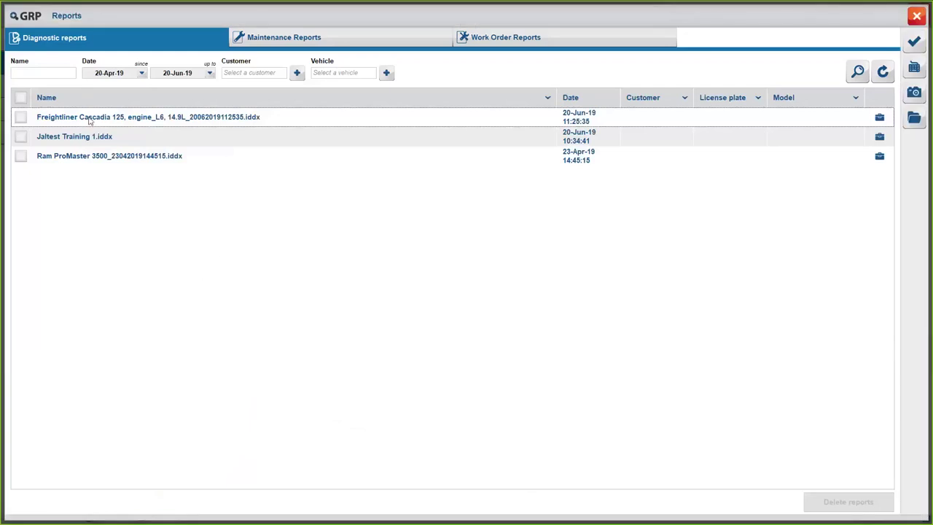
left_click(21, 137)
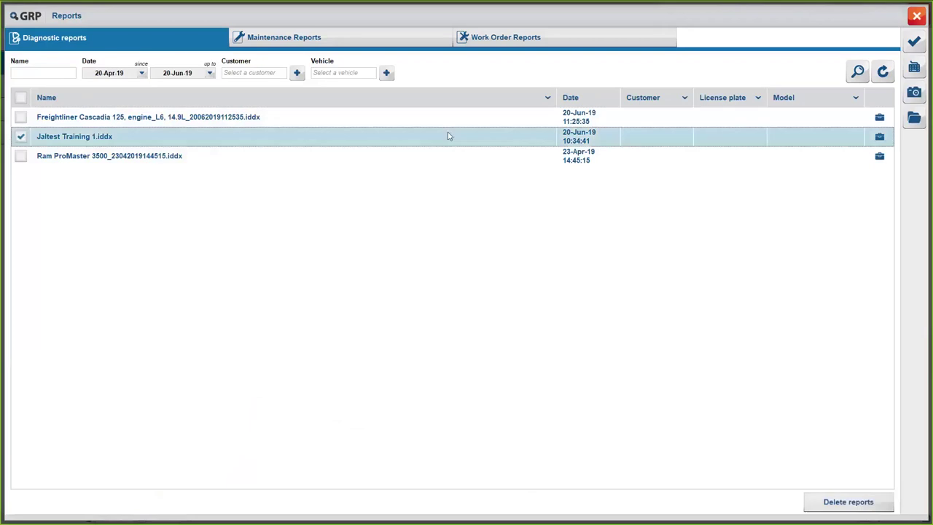
left_click(879, 136)
left_click(823, 155)
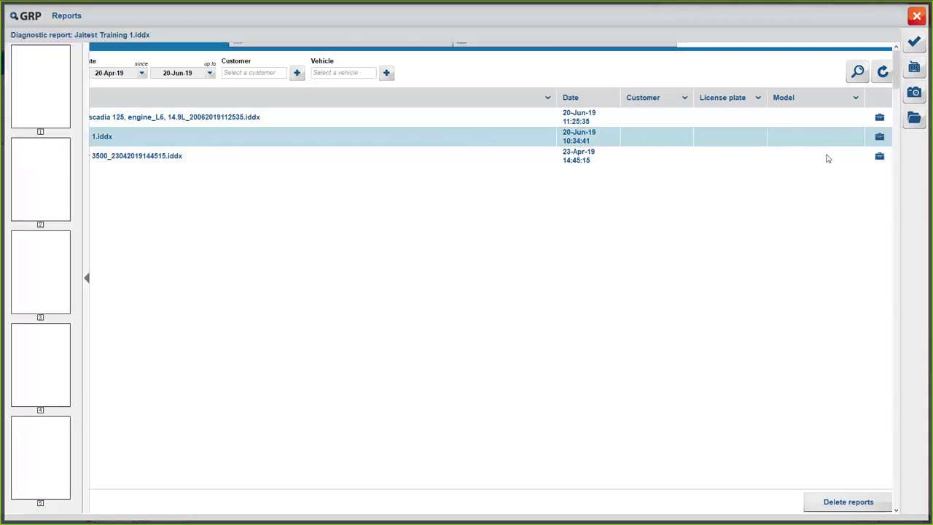
- Examine the report's vehicle information on page 1, the detected systems on page 2 and the fault codes on page 3
scroll(459, 266, "down", 5)
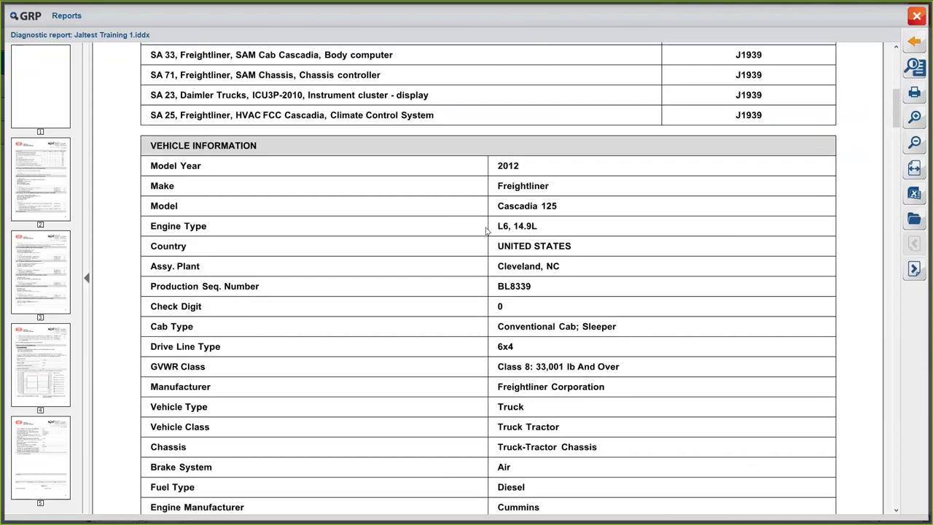
scroll(385, 197, "up", 2)
scroll(385, 197, "up", 1)
scroll(433, 194, "down", 4)
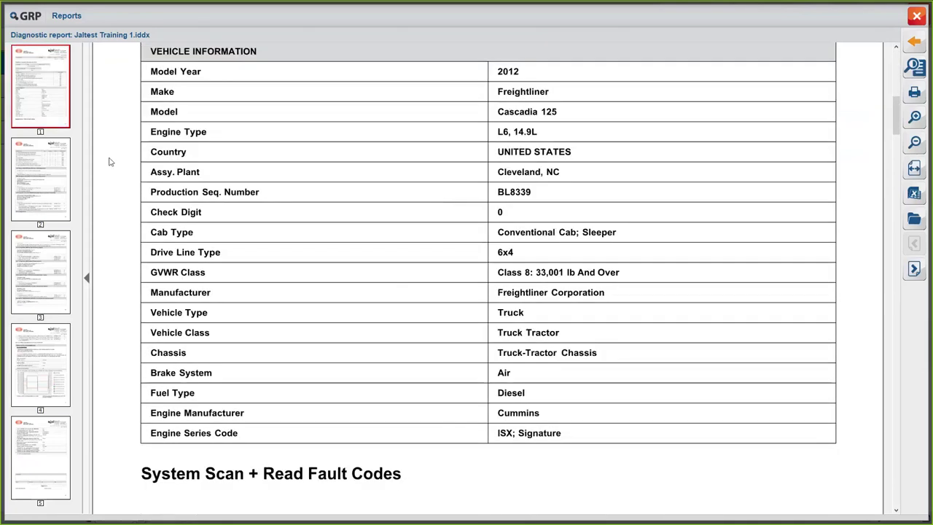
left_click(54, 173)
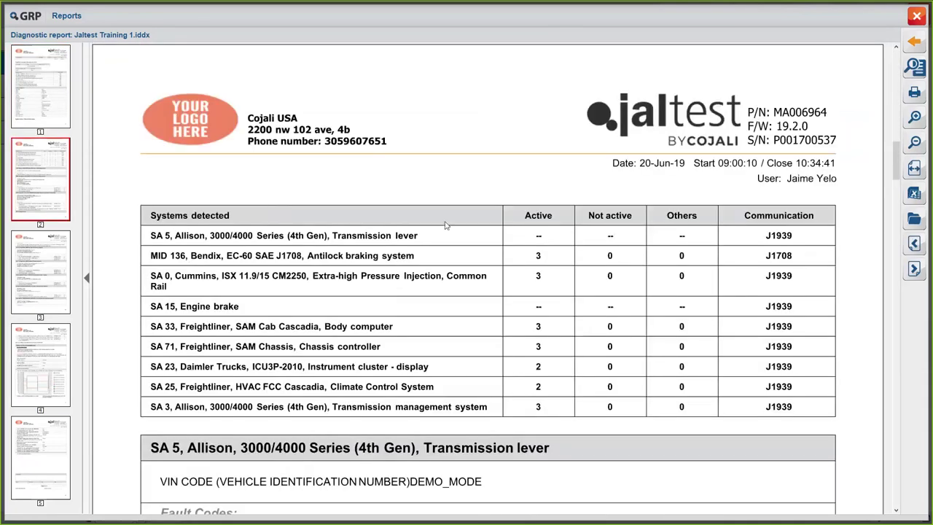
left_click(43, 262)
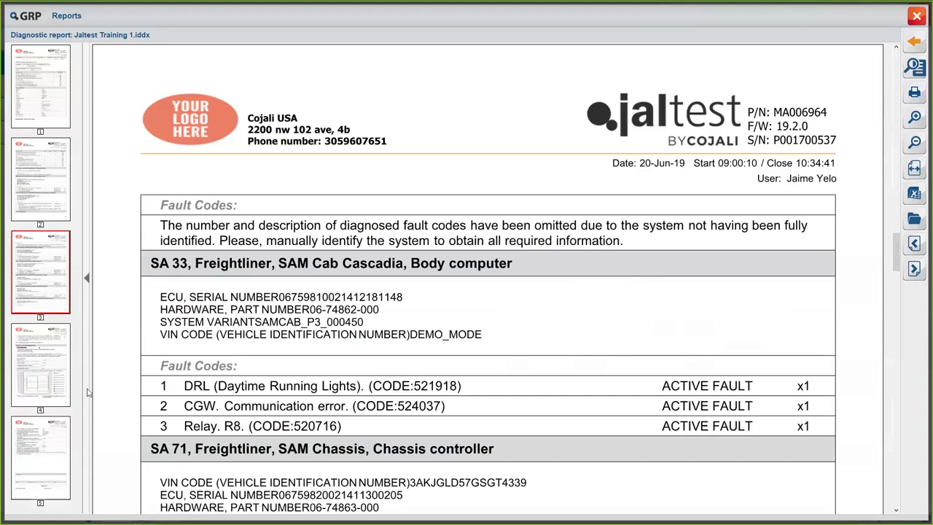
- Close the diagnostic report, check the maintenance and work order report lists and return to the diagnostic reports list
left_click(914, 41)
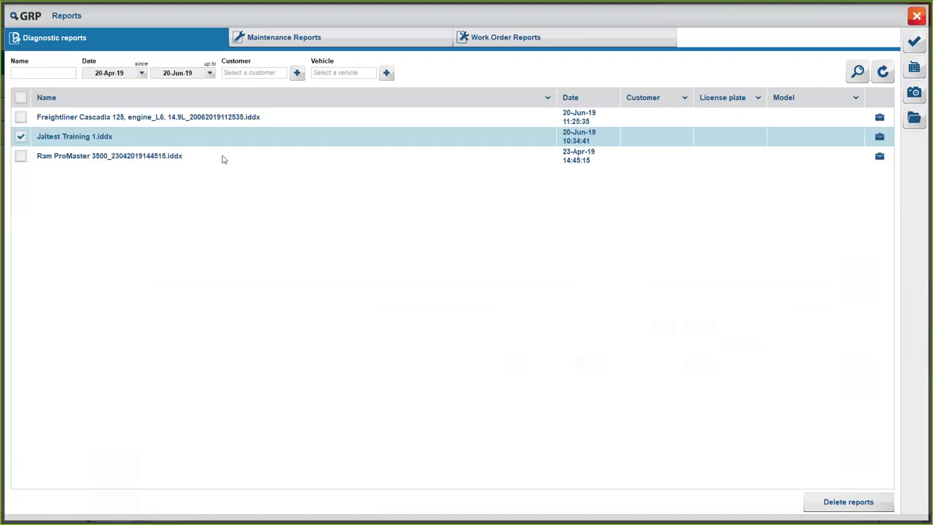
left_click(332, 45)
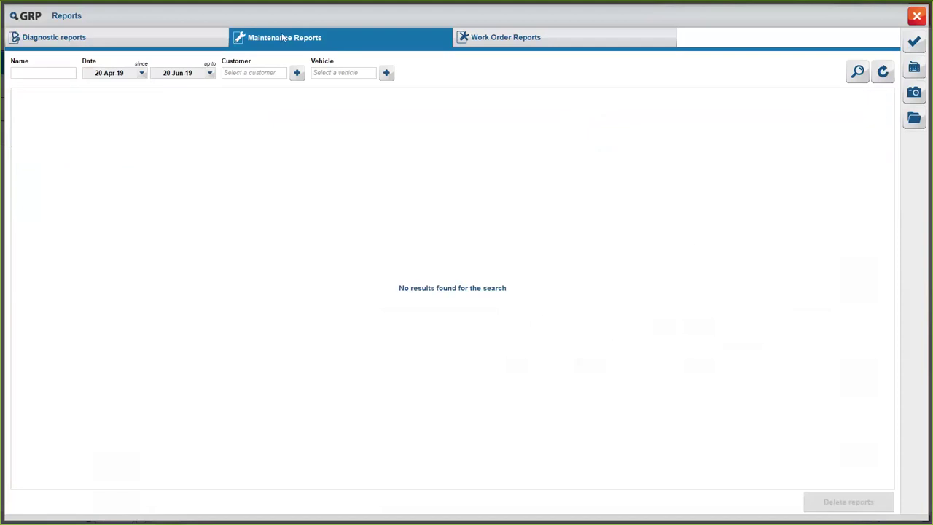
left_click(528, 44)
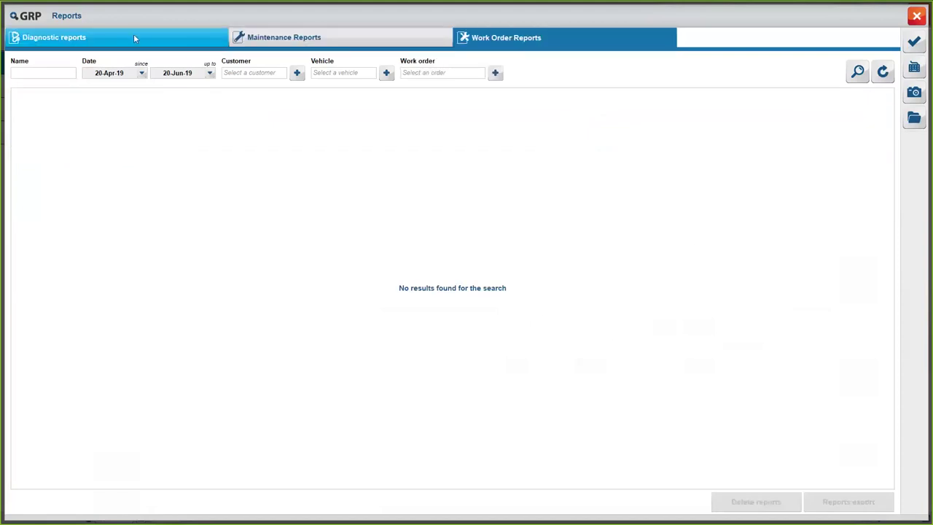
left_click(133, 36)
- Leave the reports and open the work orders list under workshop management
left_click(913, 41)
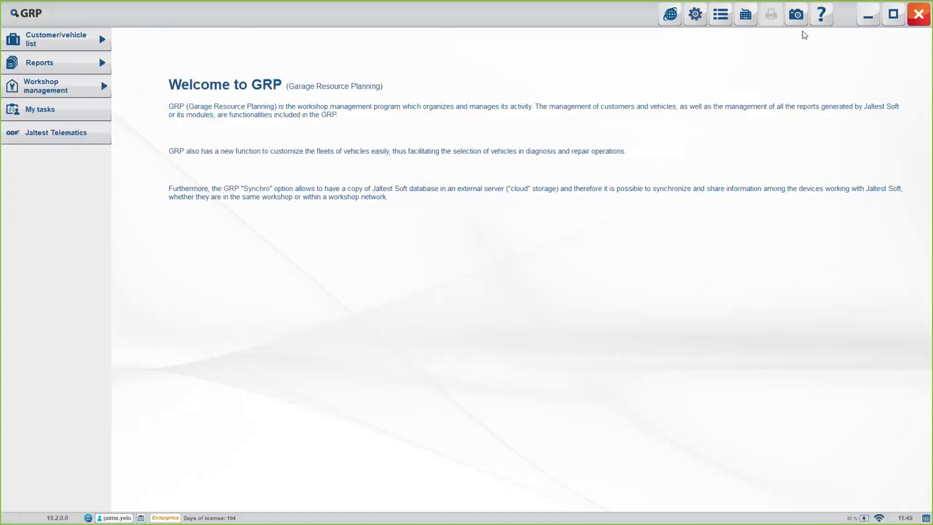
left_click(52, 88)
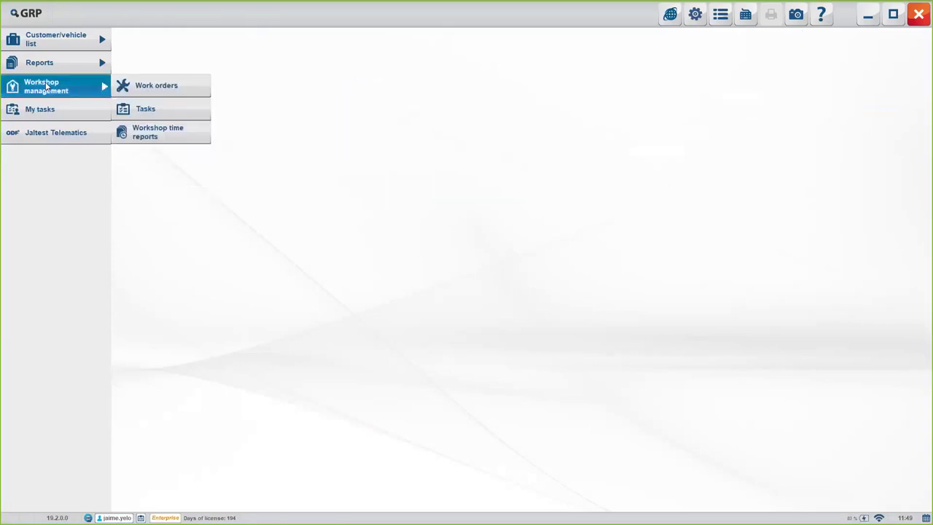
left_click(150, 88)
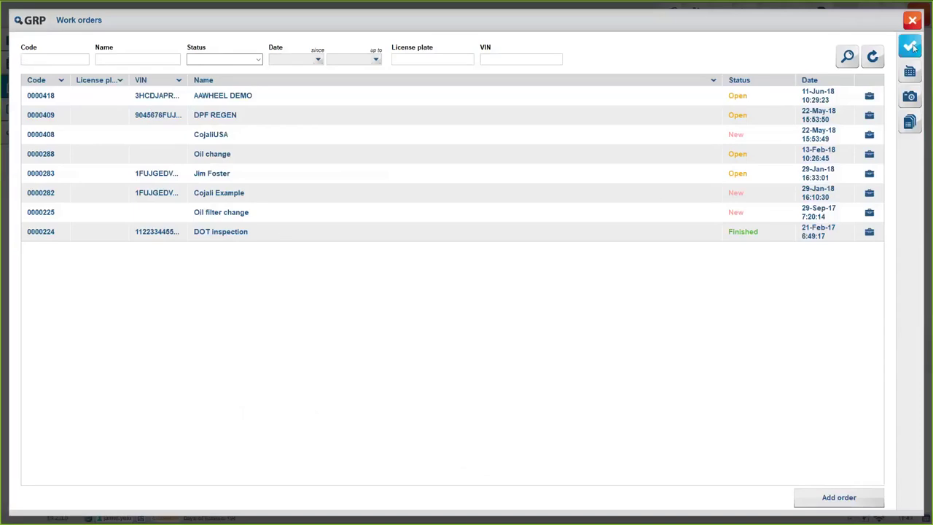
- View the DOT inspection work order in the list and leave the work orders
left_click(242, 233)
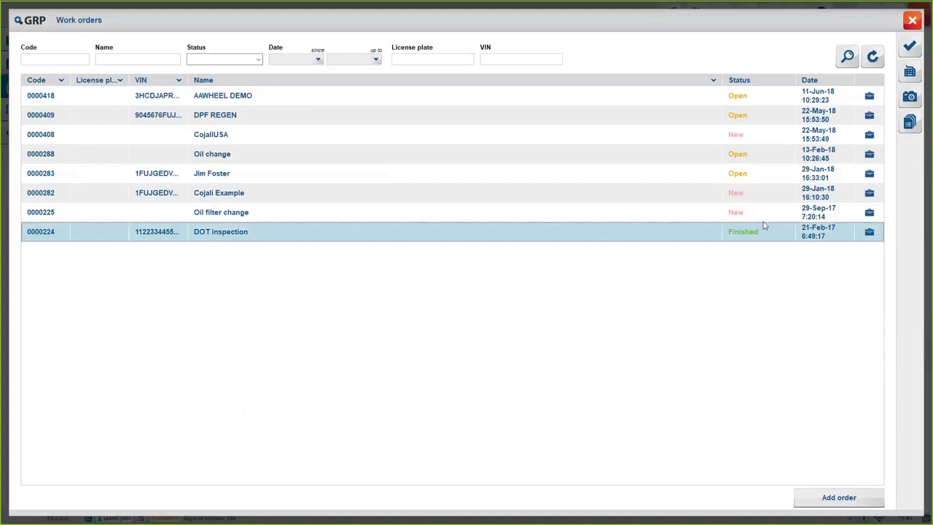
left_click(915, 53)
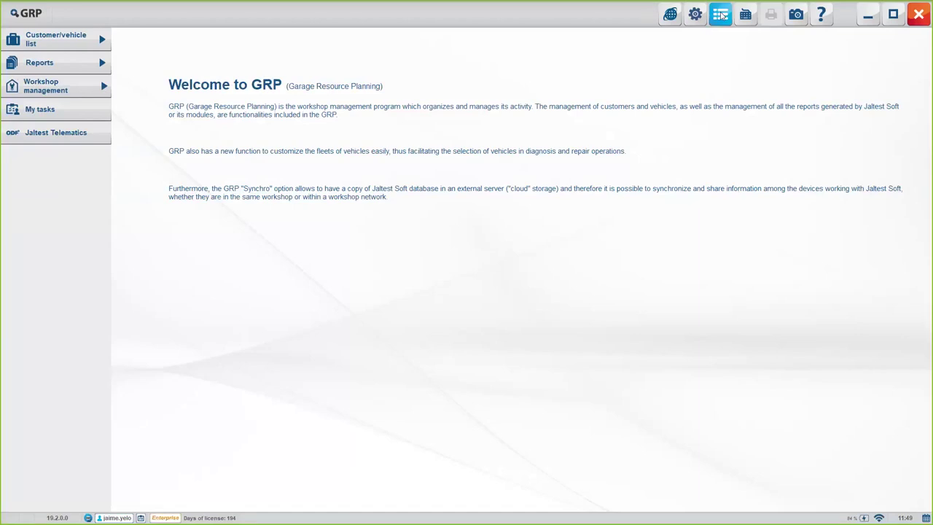
- Review the company data, GRP Synchro and GRP Enterprise information in the GRP configuration, and close it
left_click(696, 15)
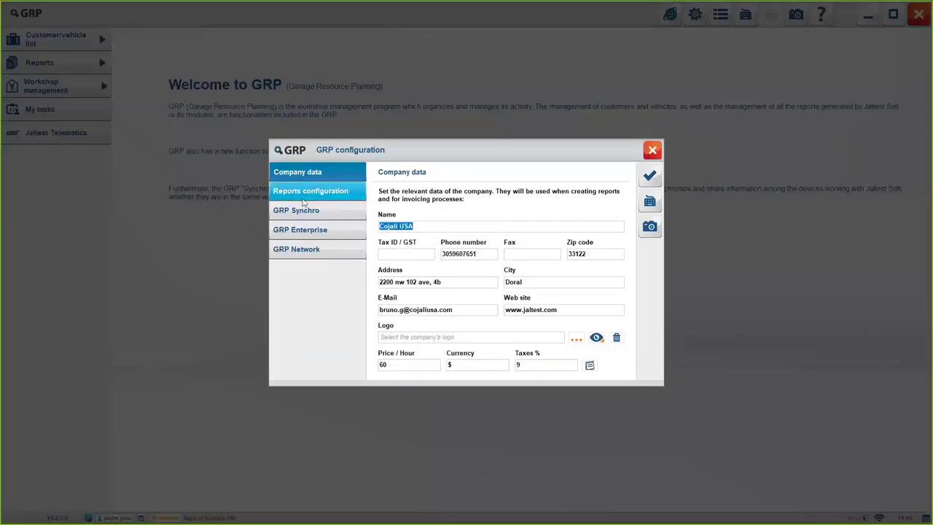
left_click(296, 210)
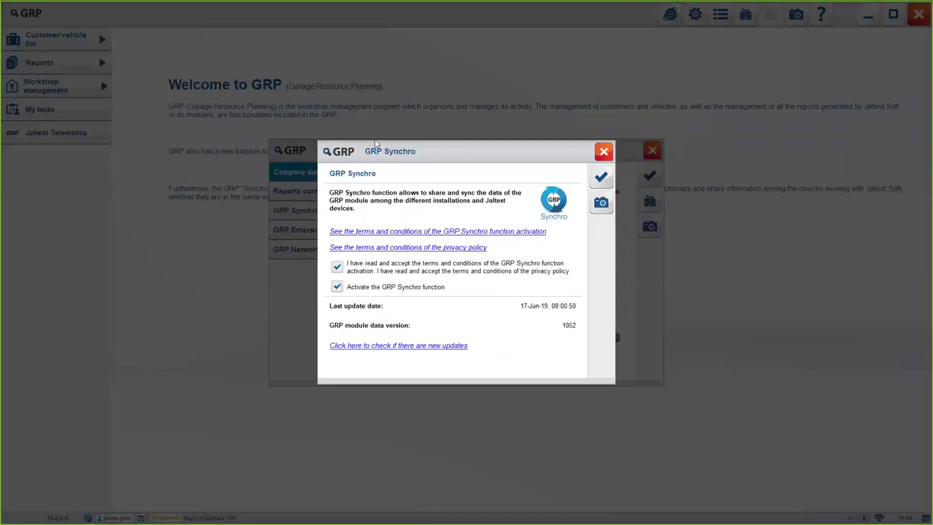
left_click(604, 179)
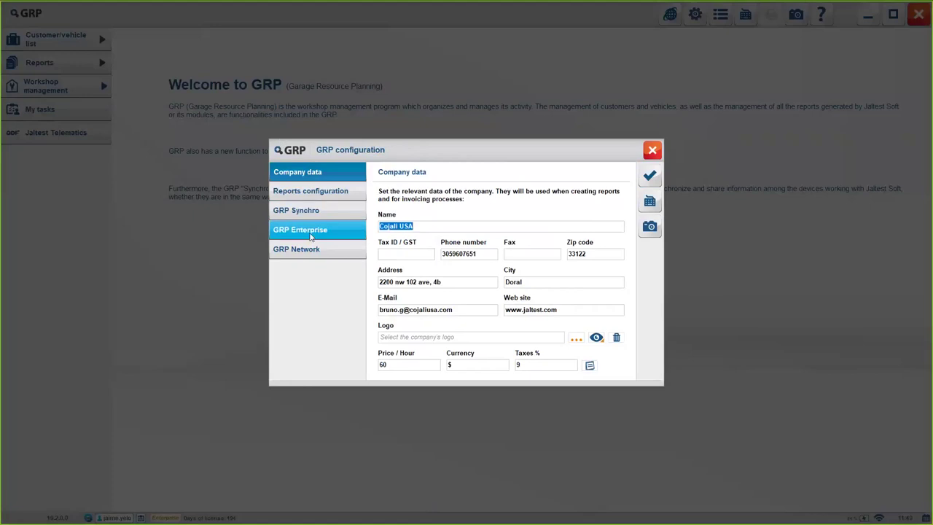
left_click(310, 235)
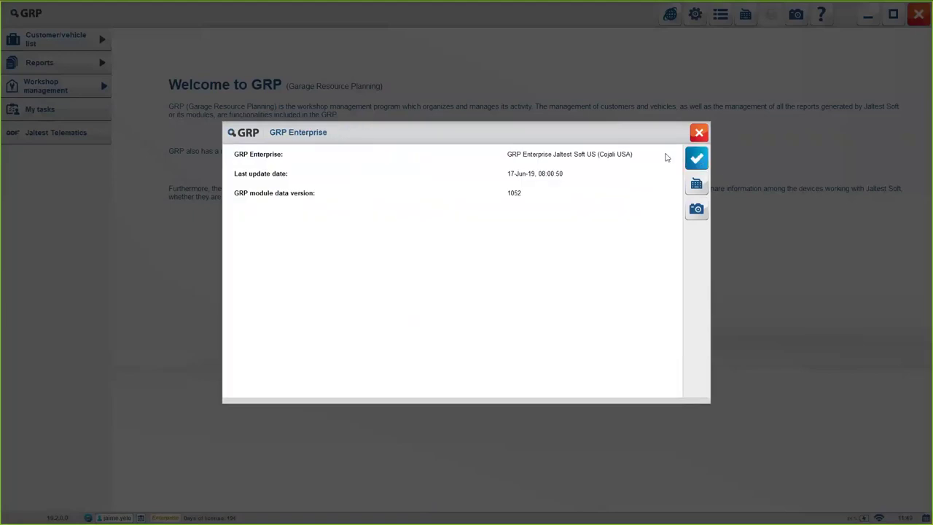
left_click(698, 160)
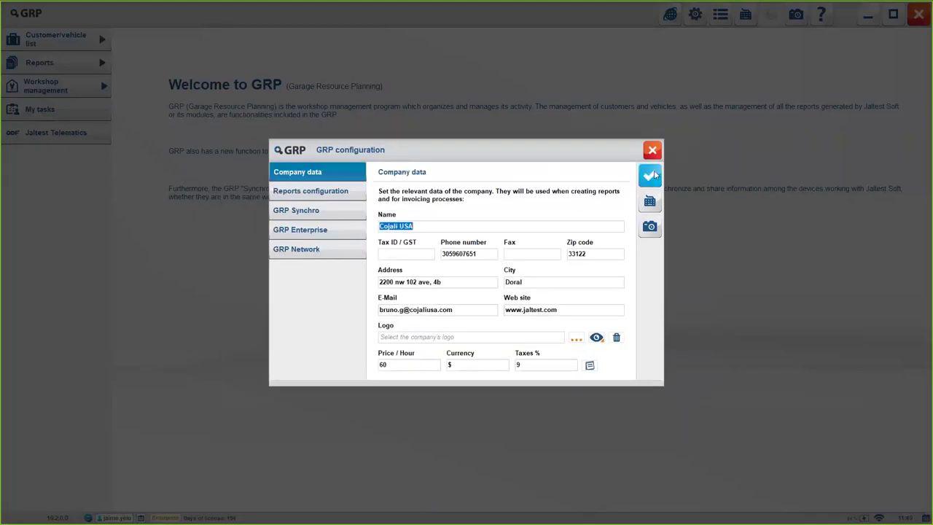
left_click(652, 175)
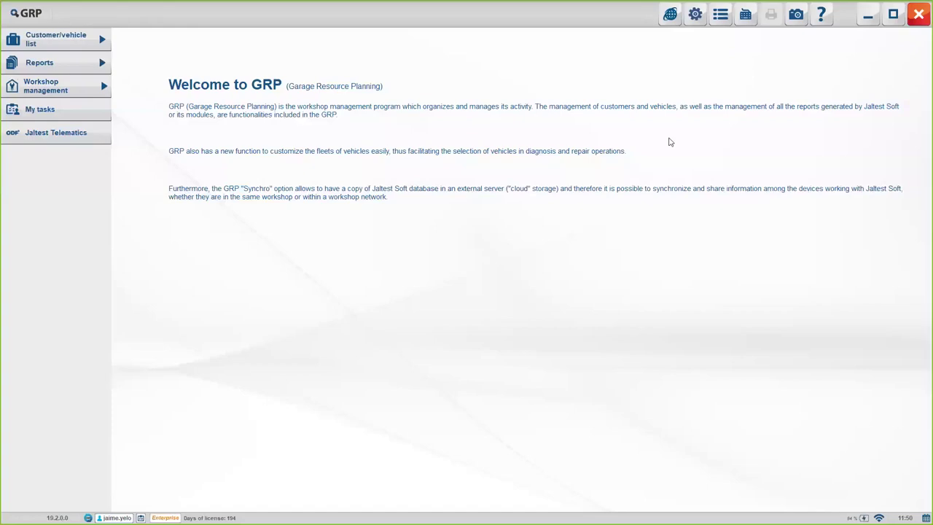
- Leave the GRP module and run a Heavy Duty 6/9 PIN vehicle scan with System Scan + Read Fault Codes
left_click(910, 20)
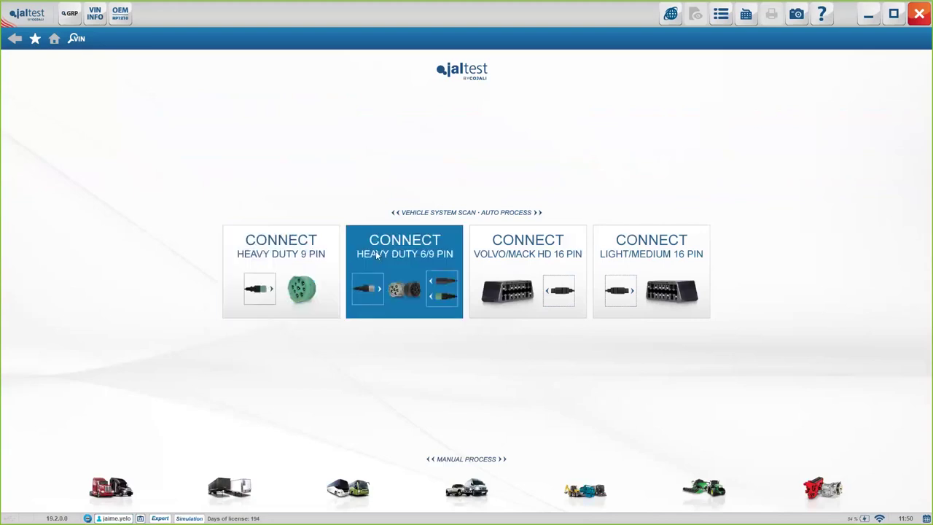
left_click(428, 233)
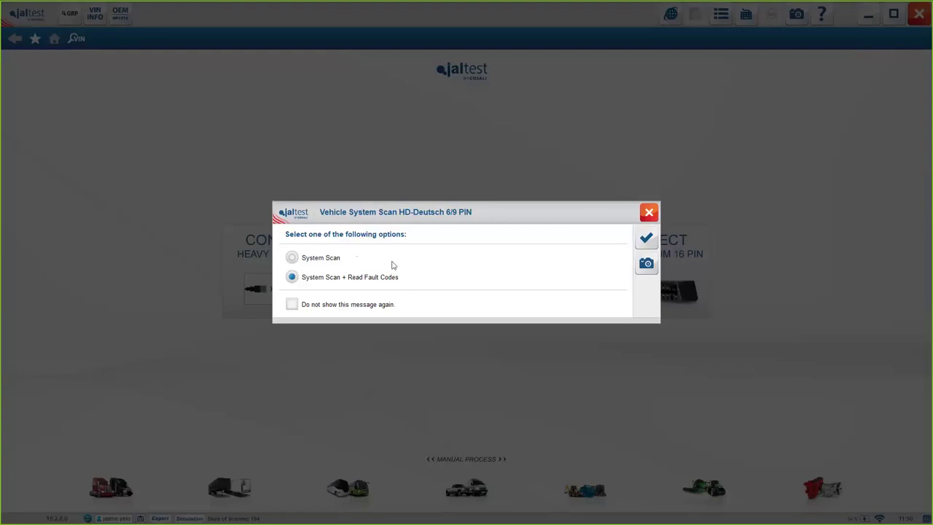
key("Return")
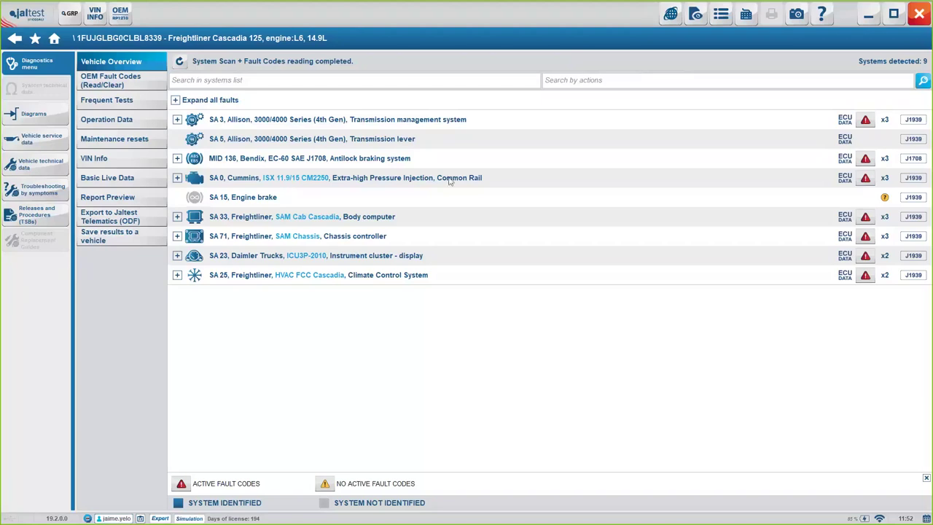
- Select the Cummins ISX 11.9/15 CM2250 engine system in the scan results and connect to it
left_click(177, 178)
left_click(177, 178)
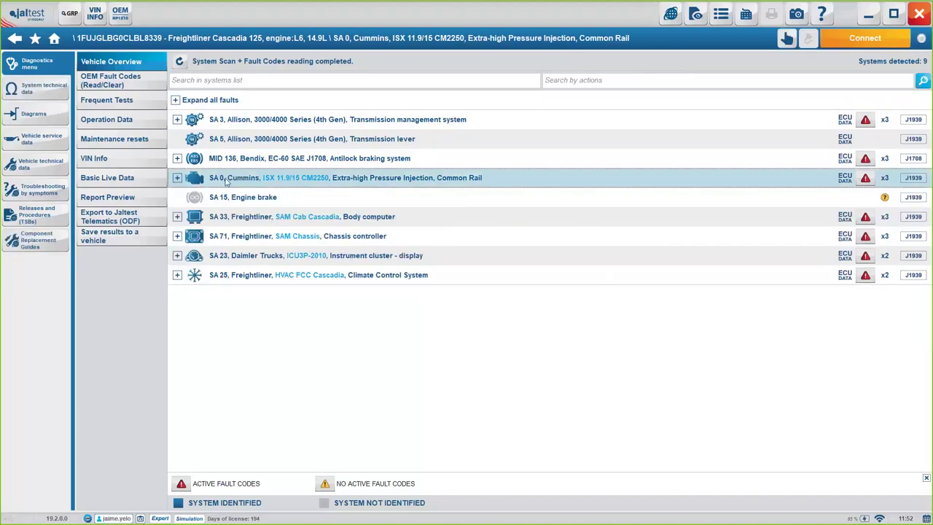
double_click(226, 181)
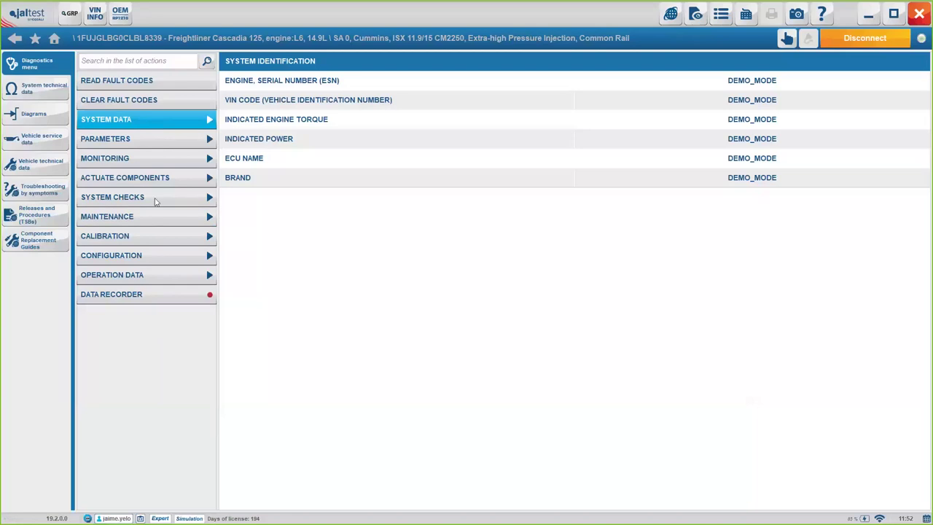
- Search the engine's actions for vgt and view the matching system checks and VGT (Variable Geometry Turbocharger) calibration options
left_click(146, 63)
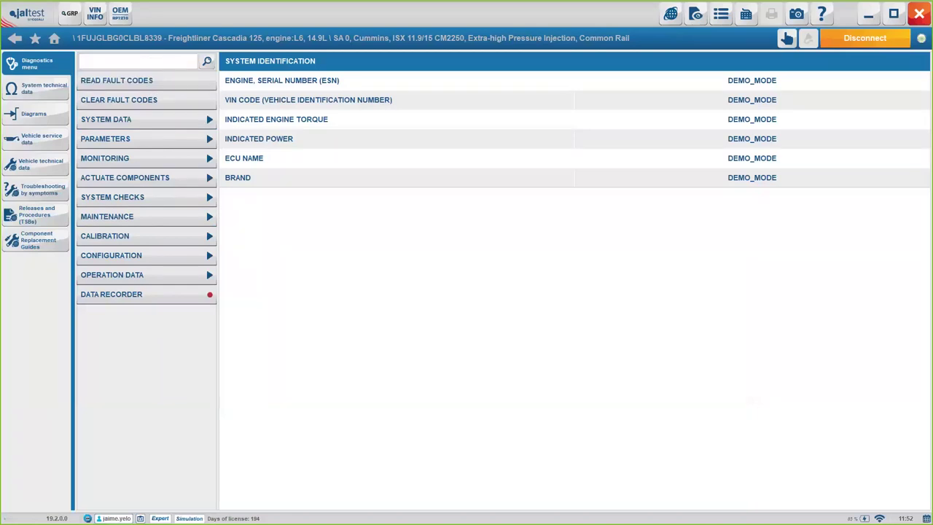
type("vgt")
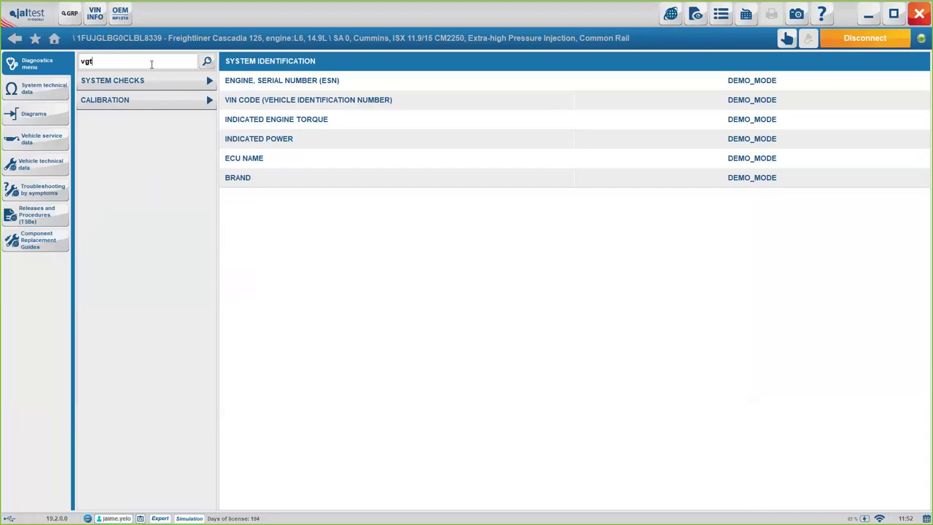
left_click(153, 81)
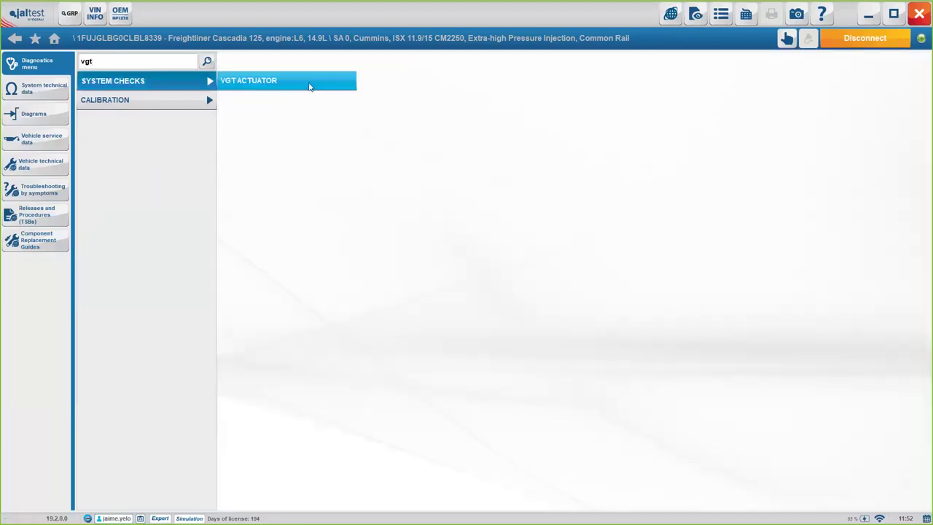
left_click(124, 100)
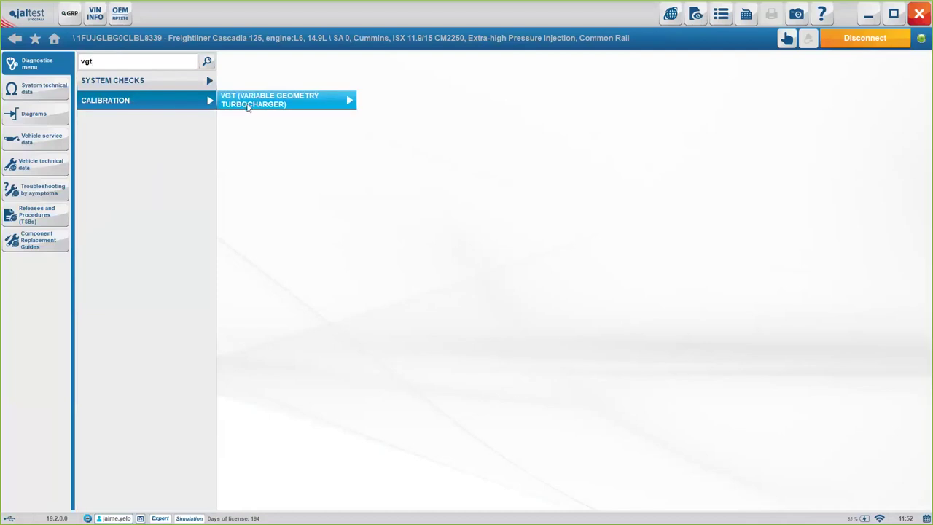
left_click(251, 105)
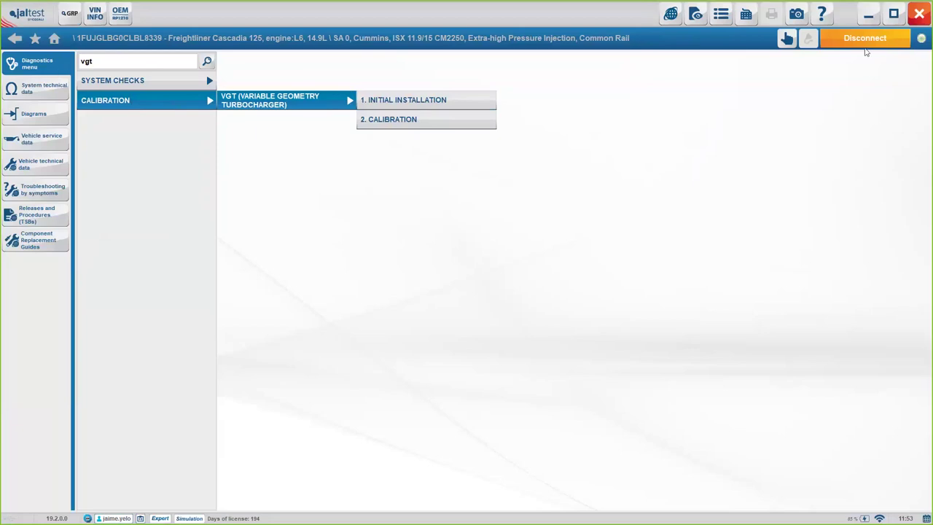
- Disconnect from the Cummins engine and leave the vehicle scan for the manufacturers list
left_click(851, 42)
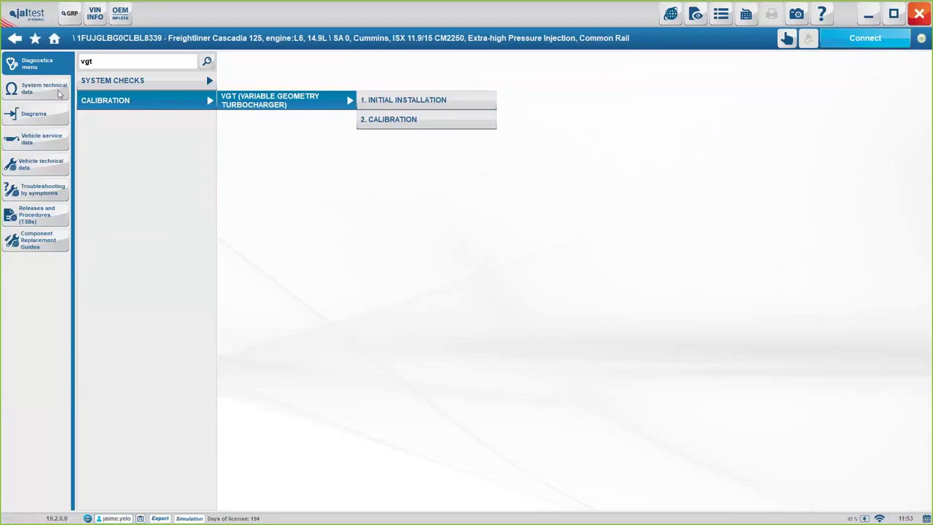
left_click(15, 39)
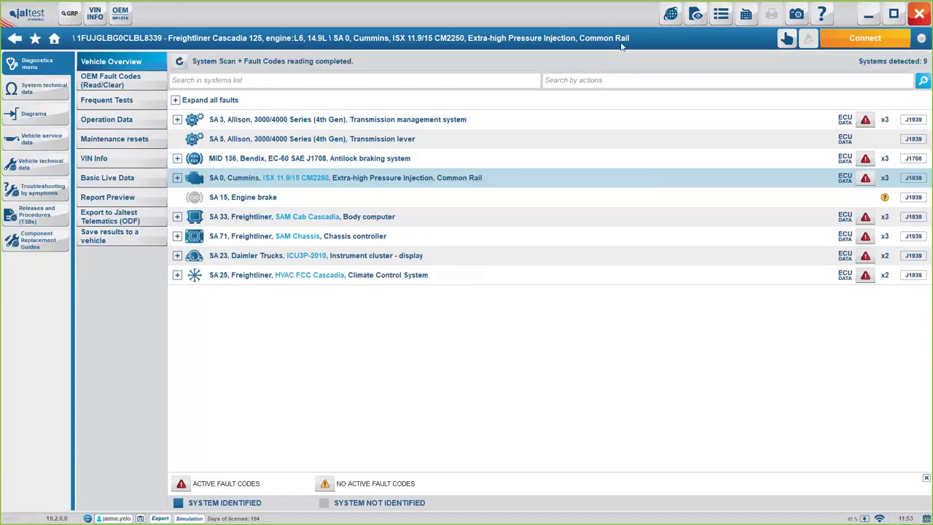
left_click(55, 40)
key("Escape")
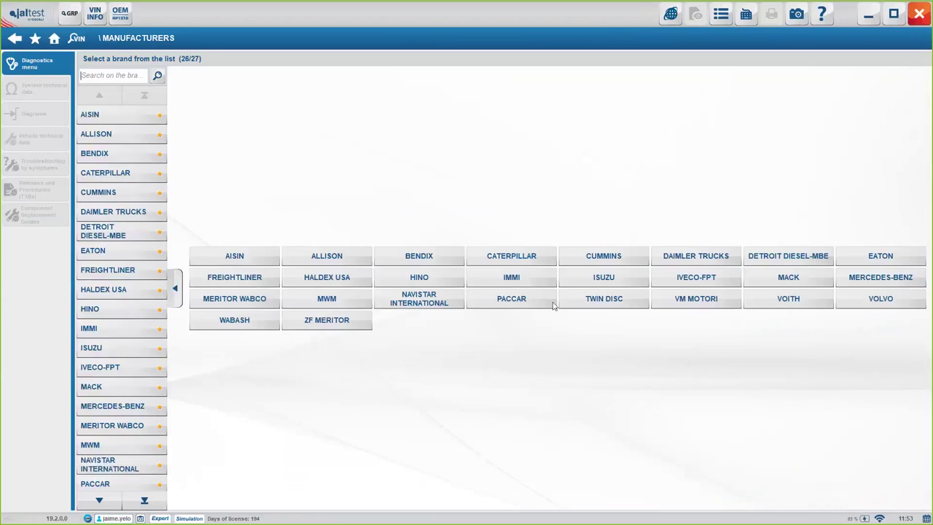
- Select Paccar engine MX, PR with the MX PCI (EPA 13/GHG14/Euro 6) system and proceed to its connection options
left_click(498, 299)
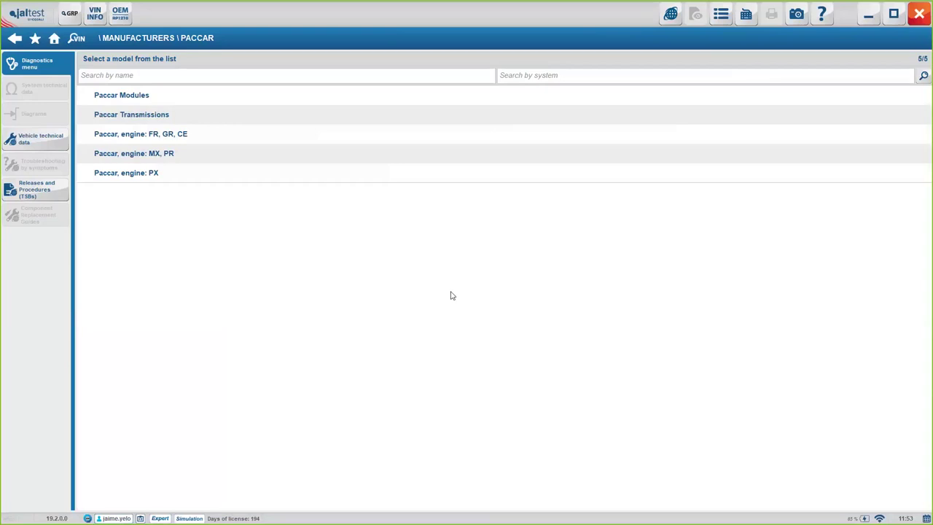
left_click(170, 157)
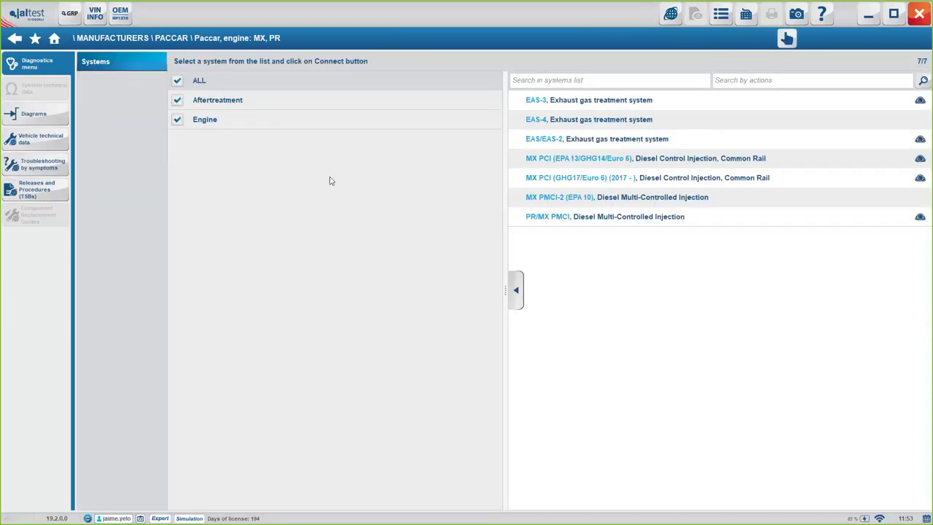
left_click(568, 166)
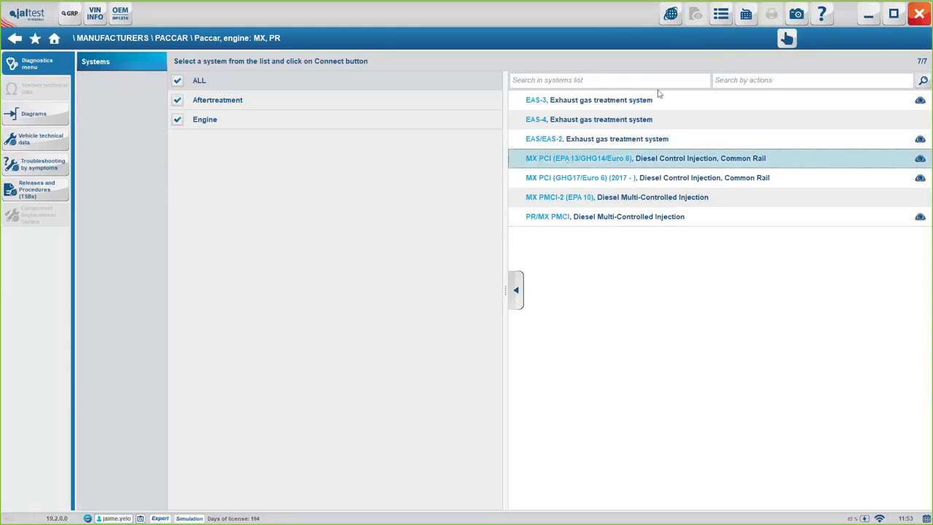
left_click(865, 38)
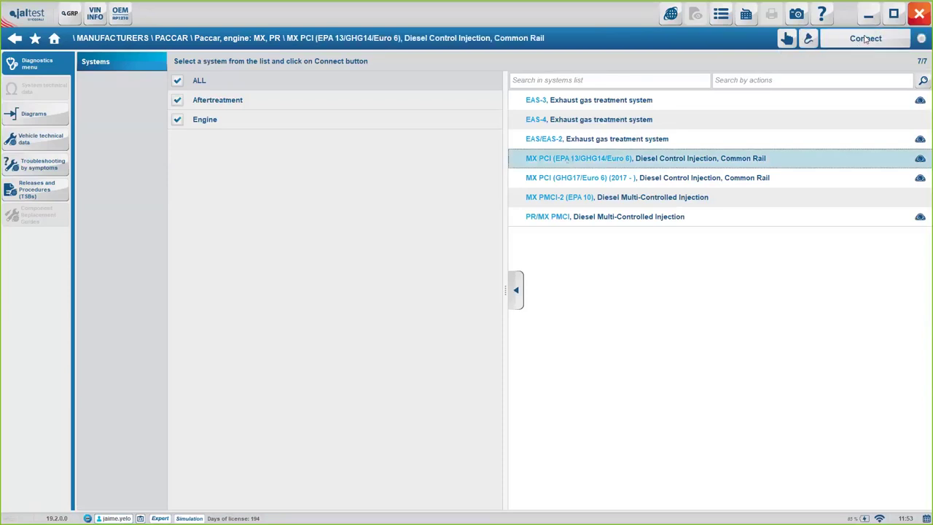
left_click(587, 310)
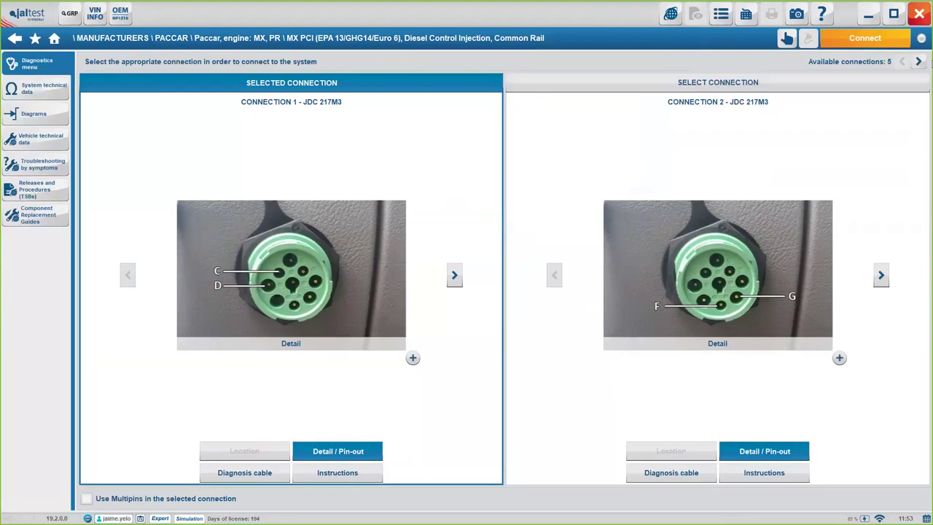
- Browse the available diagnostic connections and connect to the MX PCI system using connection 1, JDC 217M3
left_click(920, 62)
left_click(919, 62)
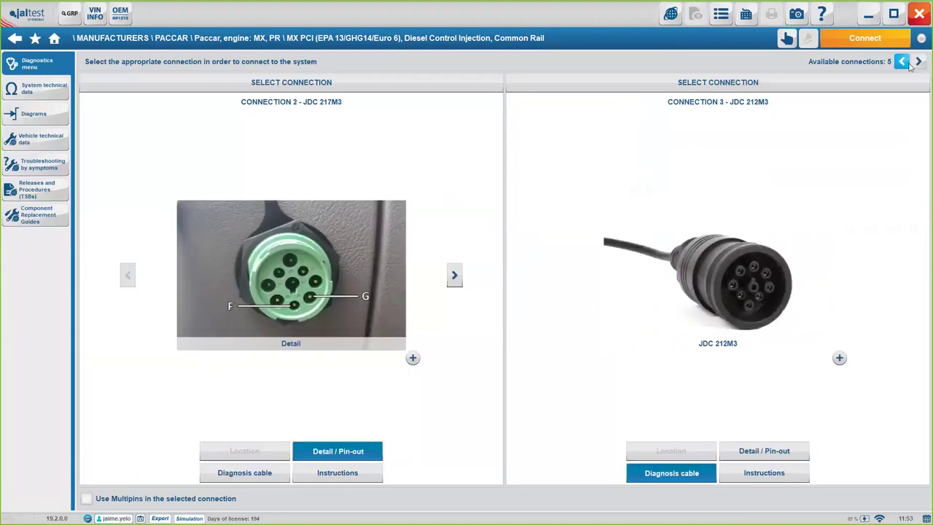
left_click(920, 62)
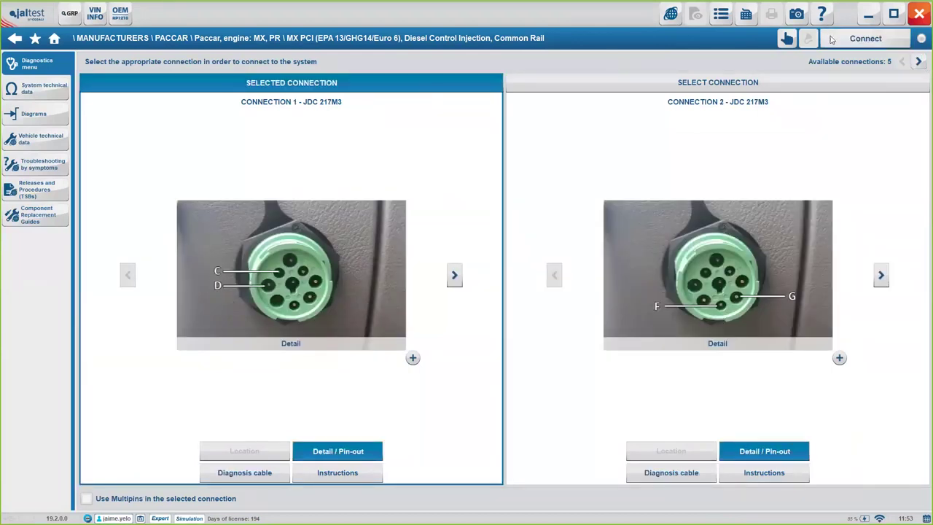
left_click(864, 38)
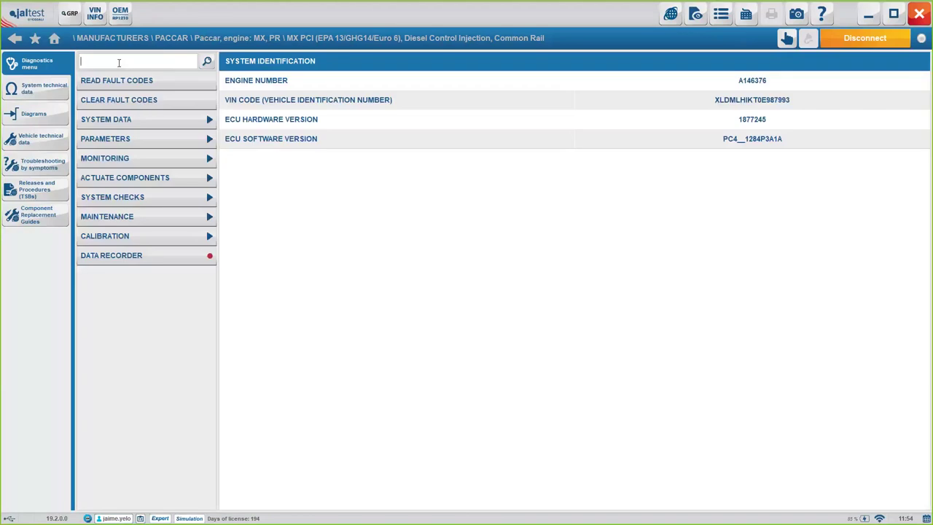
- Search the MX PCI actions for egr and choose Disable the EGR Power Reduction under maintenance
type("egr")
key("Return")
left_click(127, 79)
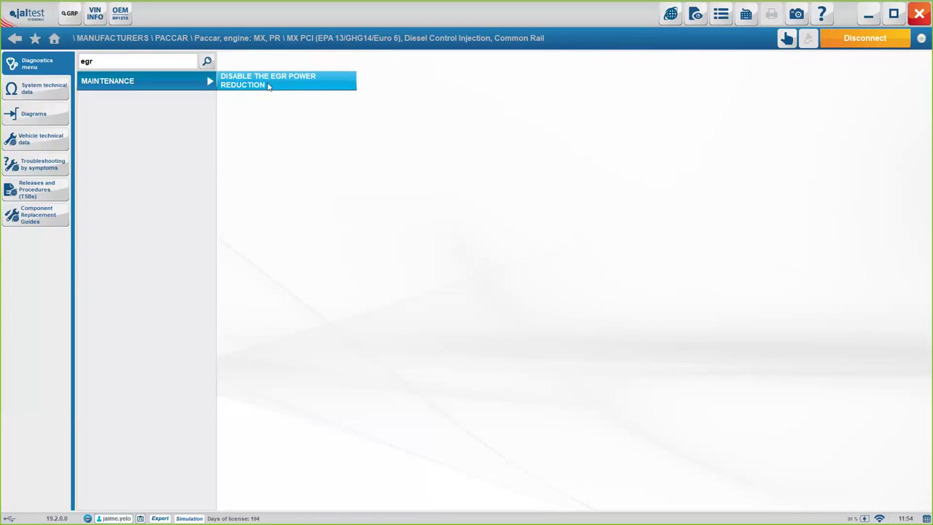
left_click(254, 86)
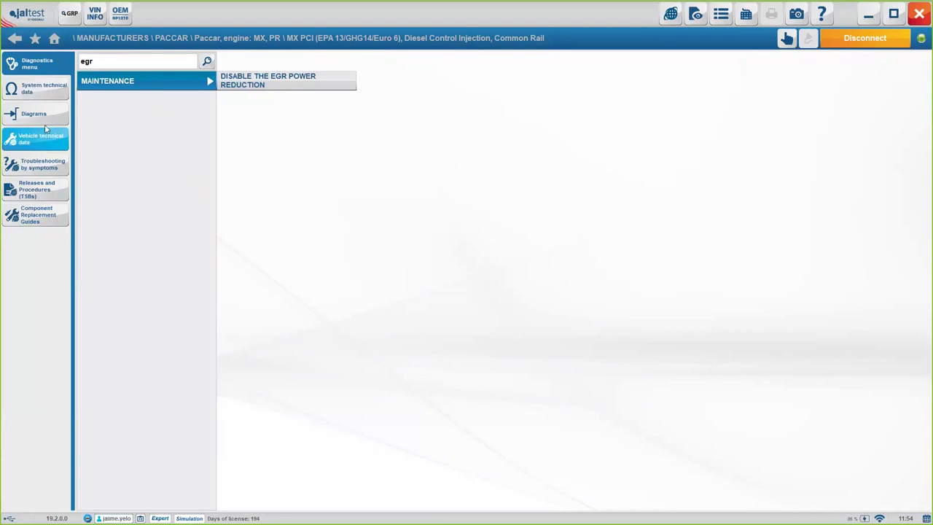
- Disconnect from the MX PCI system and connect to the MX PMCI-2 (EPA 10) Diesel Multi-Controlled Injection system
left_click(870, 38)
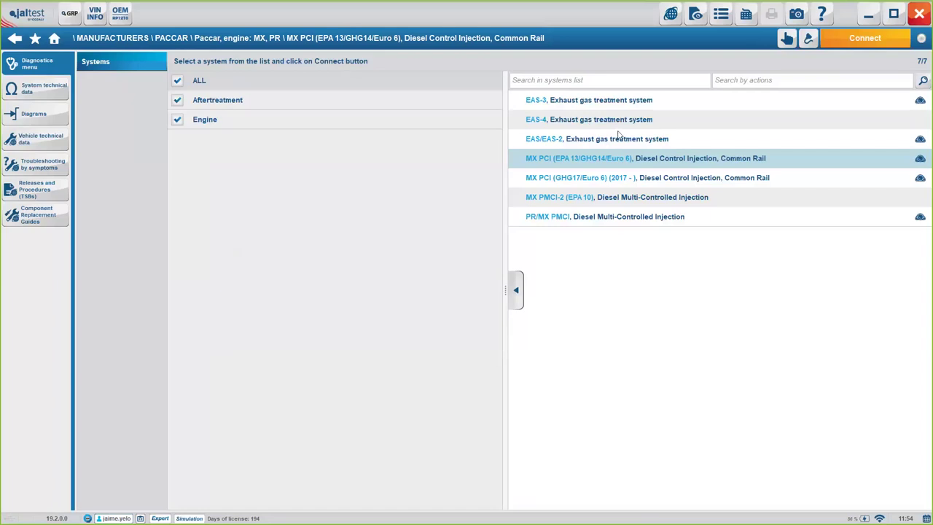
left_click(598, 204)
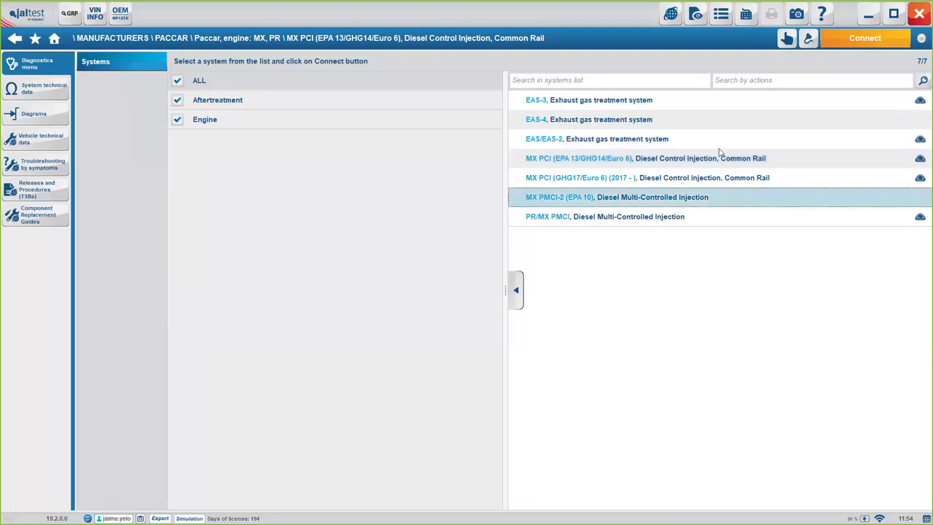
left_click(867, 41)
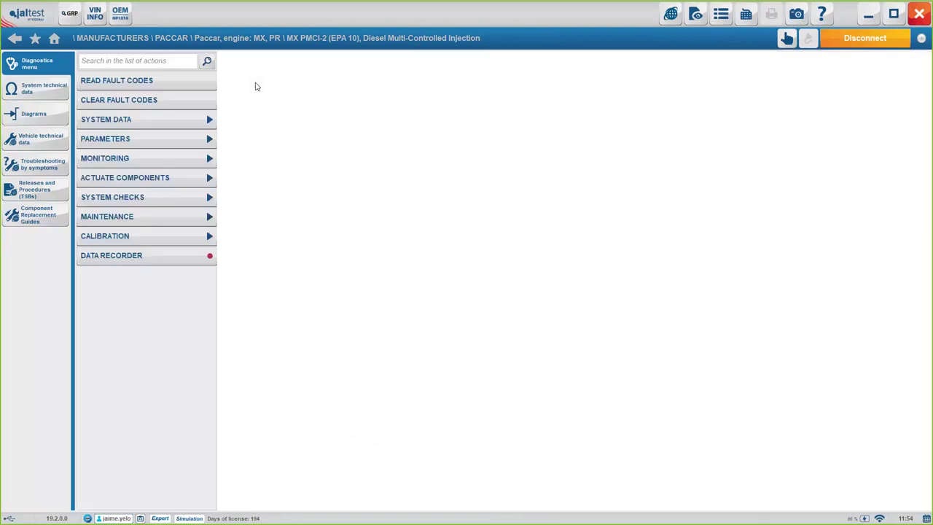
- Search the MX PMCI-2 actions for egr and examine the matching system checks and calibration options, including the EGR and turbocharger condition test
left_click(129, 59)
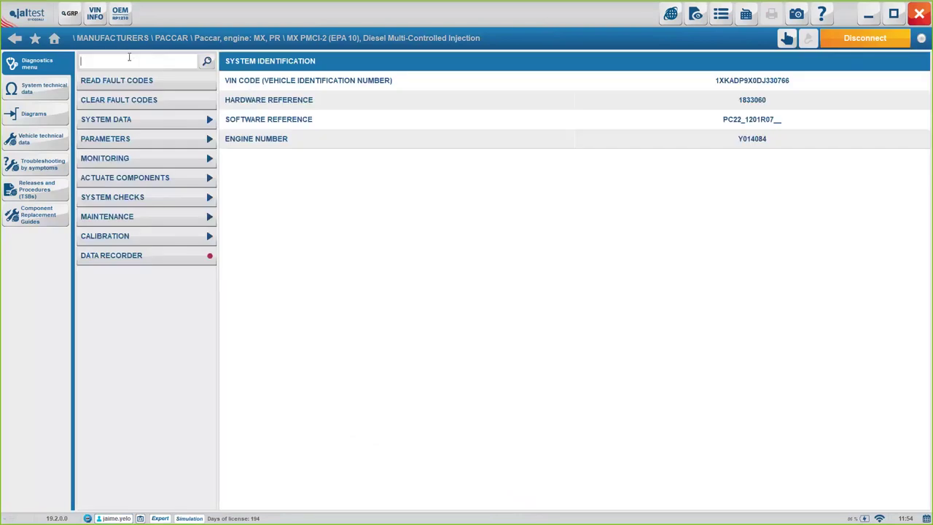
type("egr")
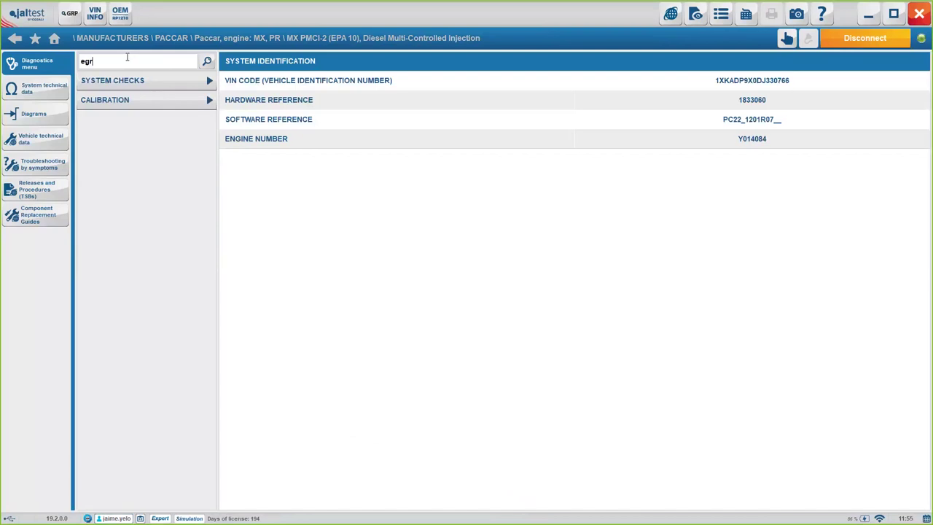
left_click(138, 99)
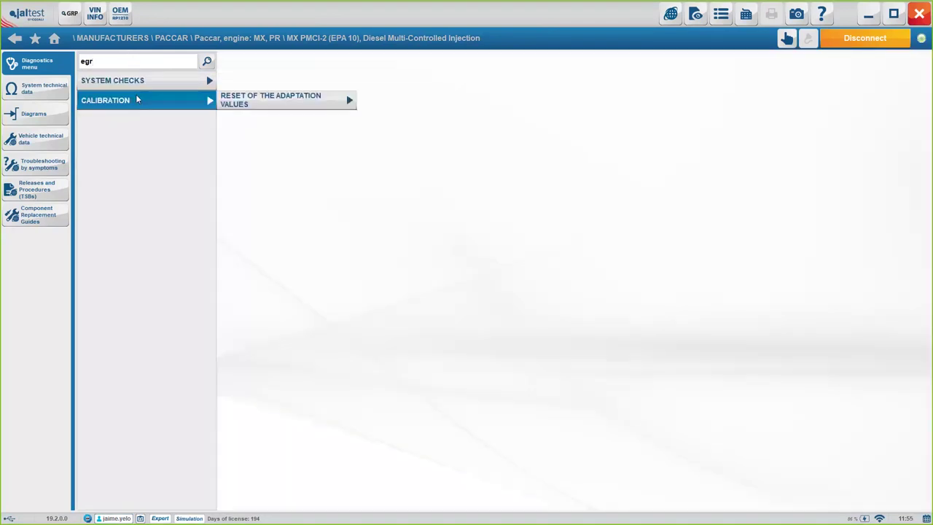
left_click(223, 101)
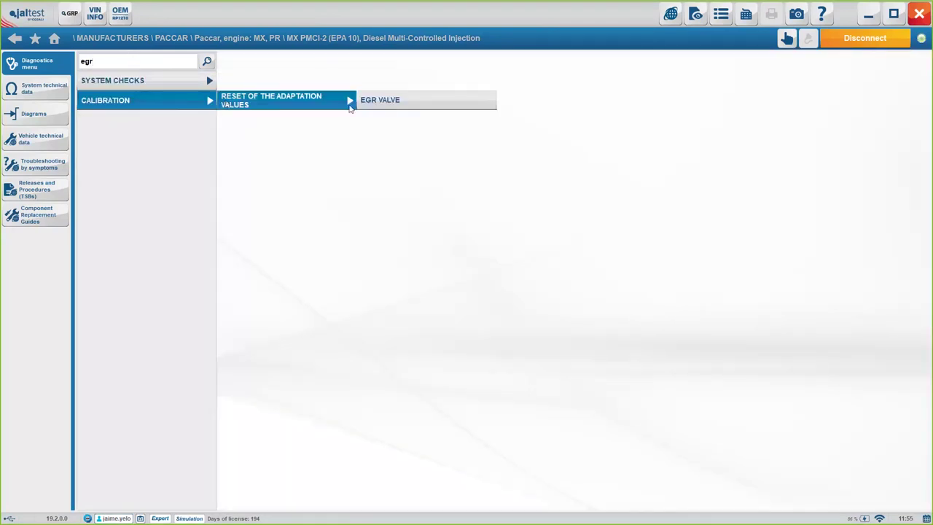
left_click(172, 85)
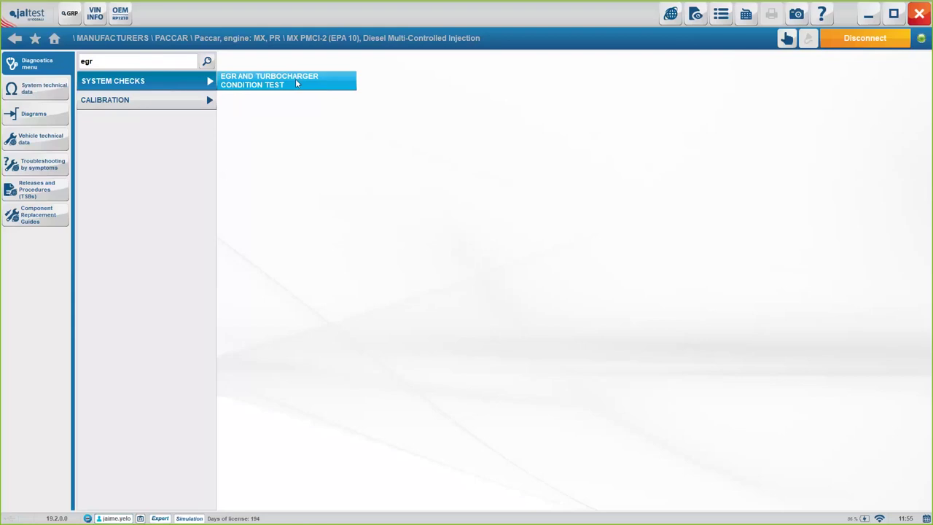
left_click(296, 83)
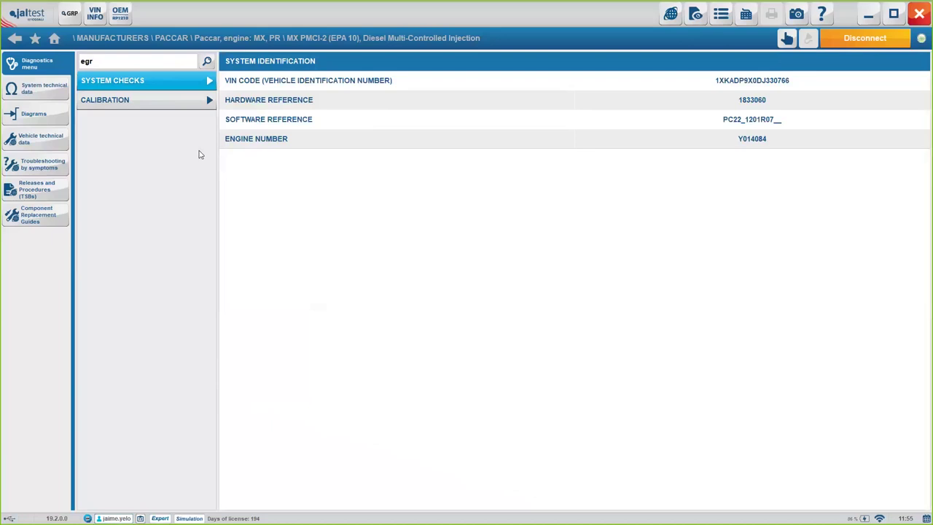
left_click(192, 106)
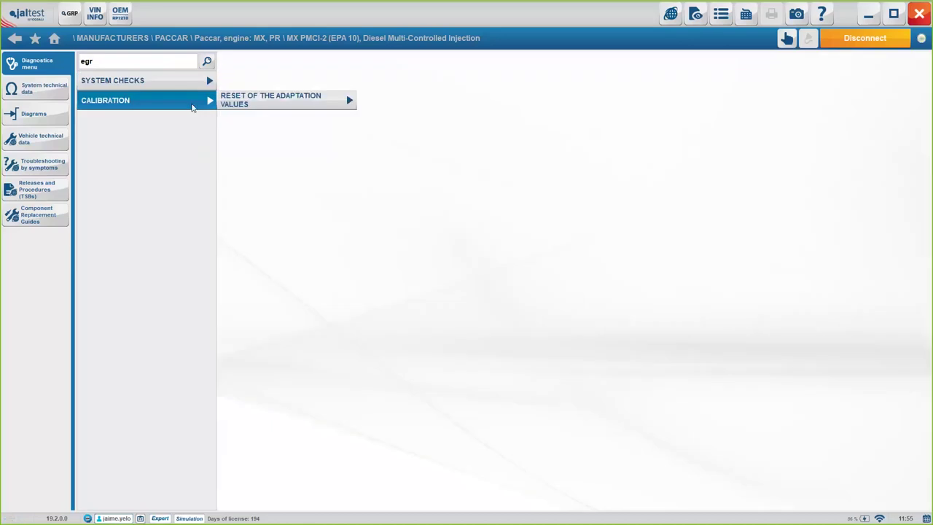
left_click(224, 104)
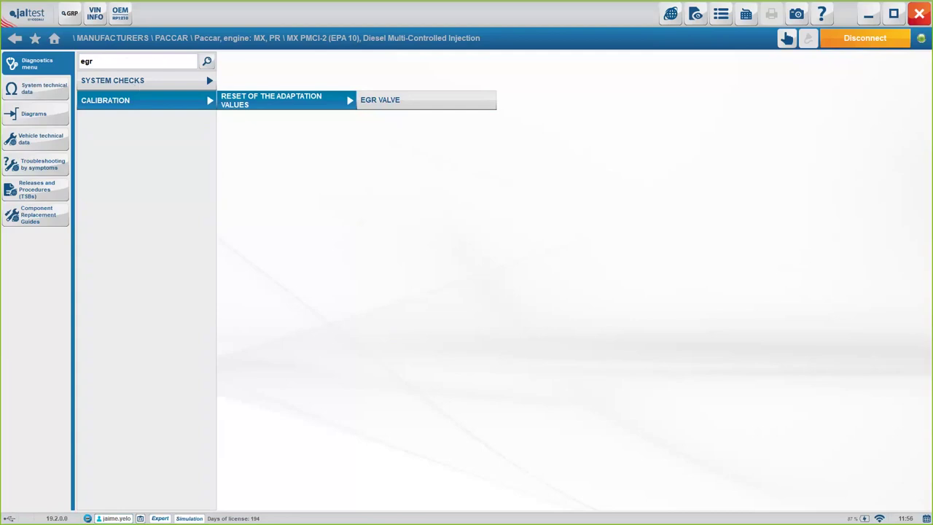
- Clear the action search and examine the maintenance and calibration actions, including the reset of the adaptation values
key("BackSpace")
key("BackSpace")
key("BackSpace")
left_click(207, 61)
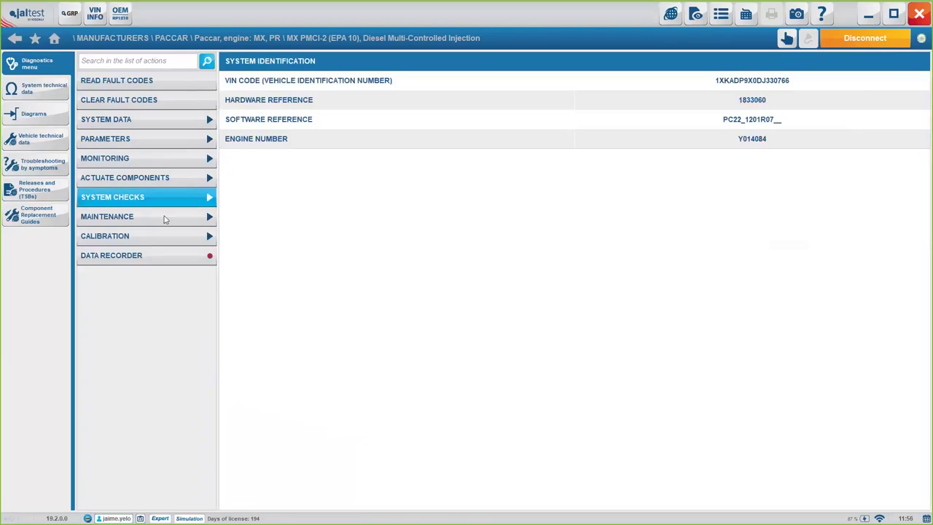
left_click(169, 220)
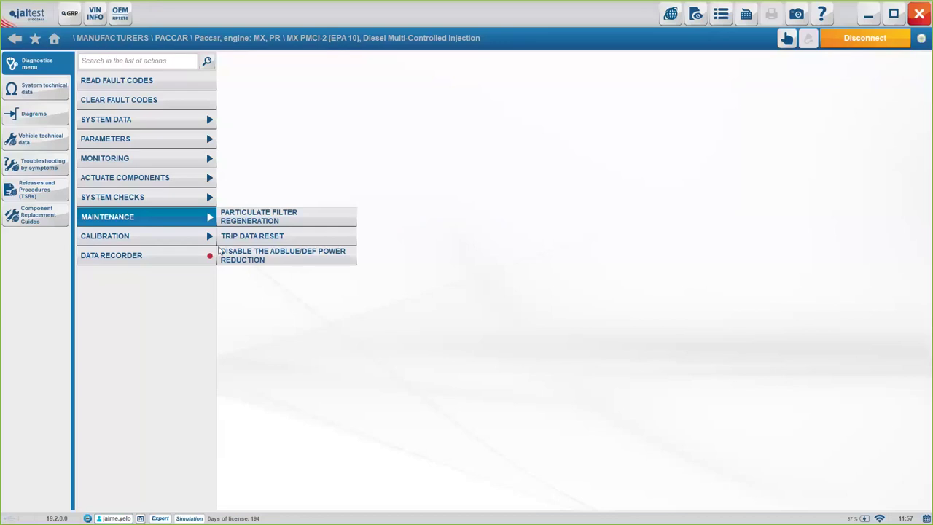
left_click(163, 232)
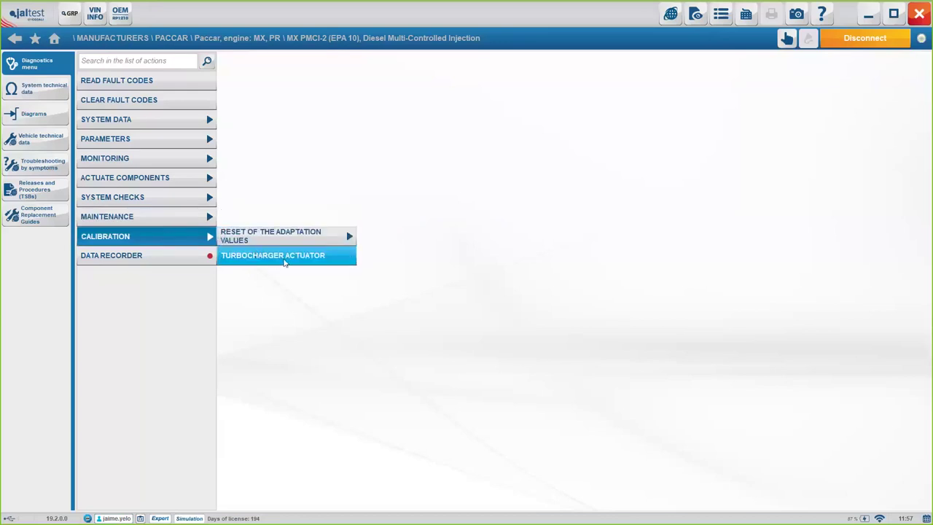
left_click(294, 241)
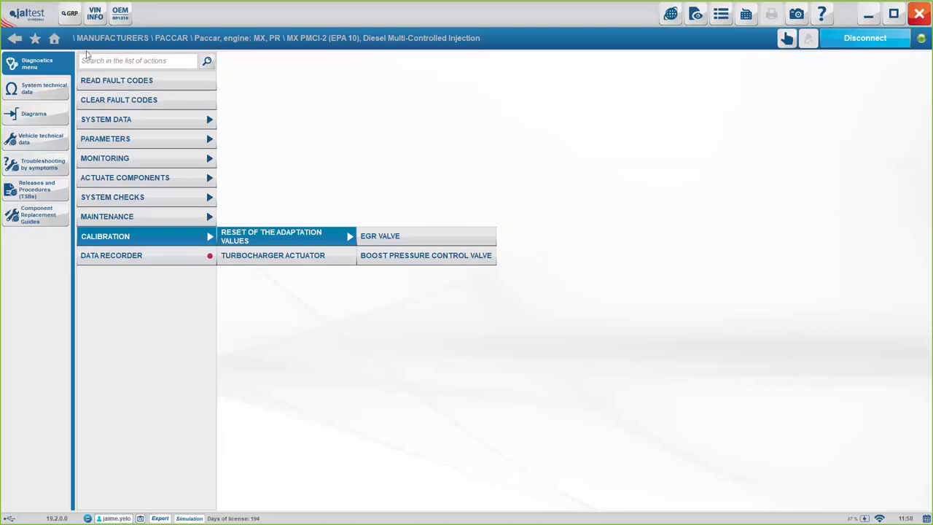
- Disconnect from the MX PMCI-2 system and connect to MX PCI (EPA 13/GHG14/Euro 6), Diesel Control Injection, Common Rail
left_click(872, 43)
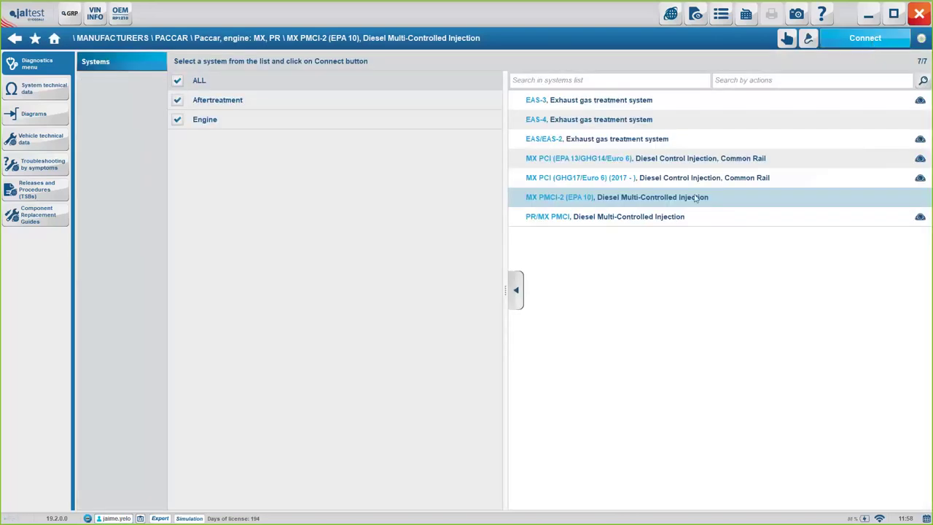
left_click(670, 180)
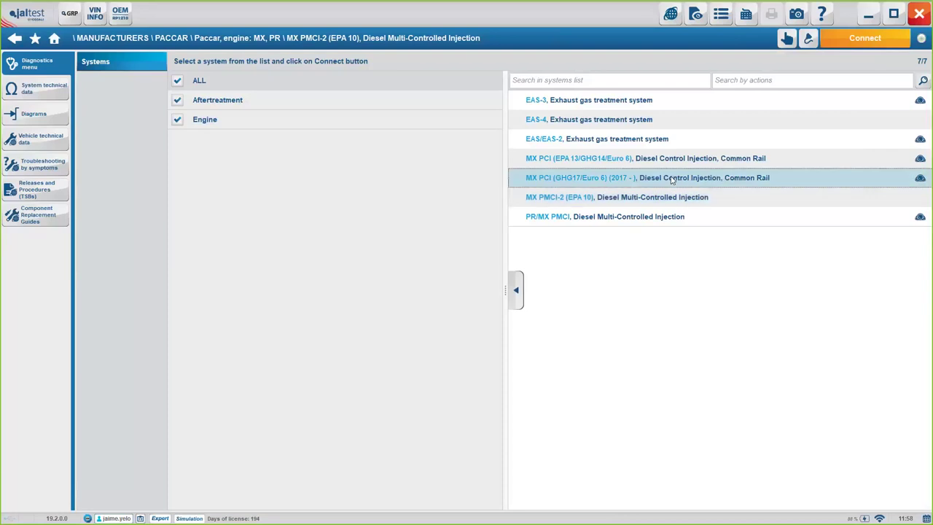
left_click(653, 162)
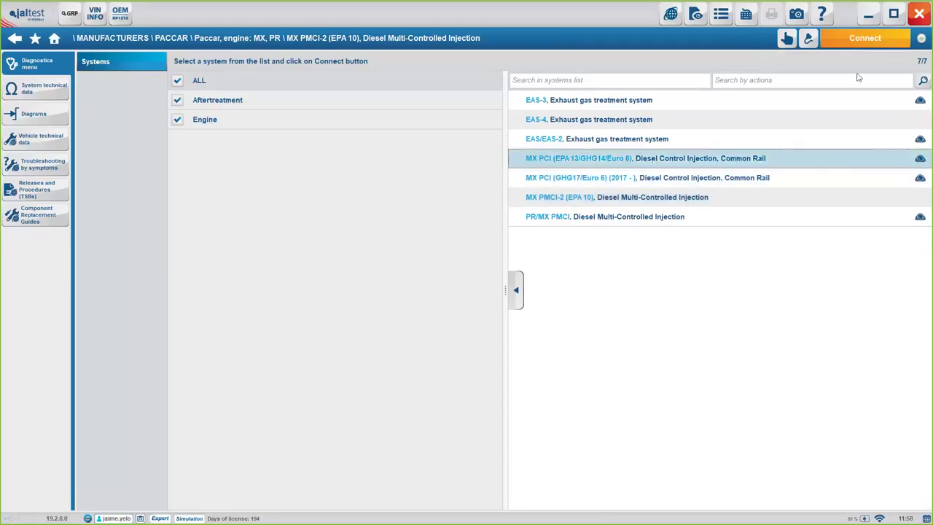
left_click(878, 38)
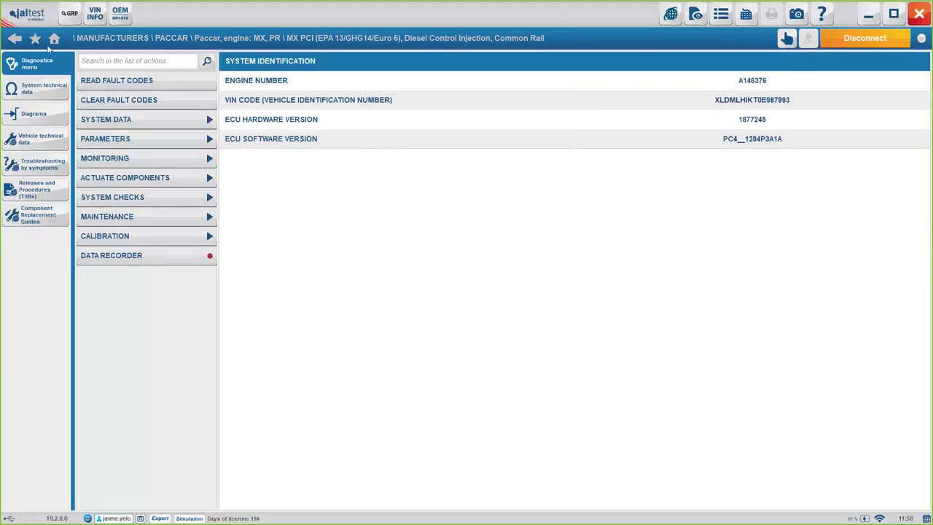
- Disconnect from MX PCI, select the PR/MX PMCI system, then return to MX PCI (EPA 13/GHG14/Euro 6) and reconnect
left_click(861, 43)
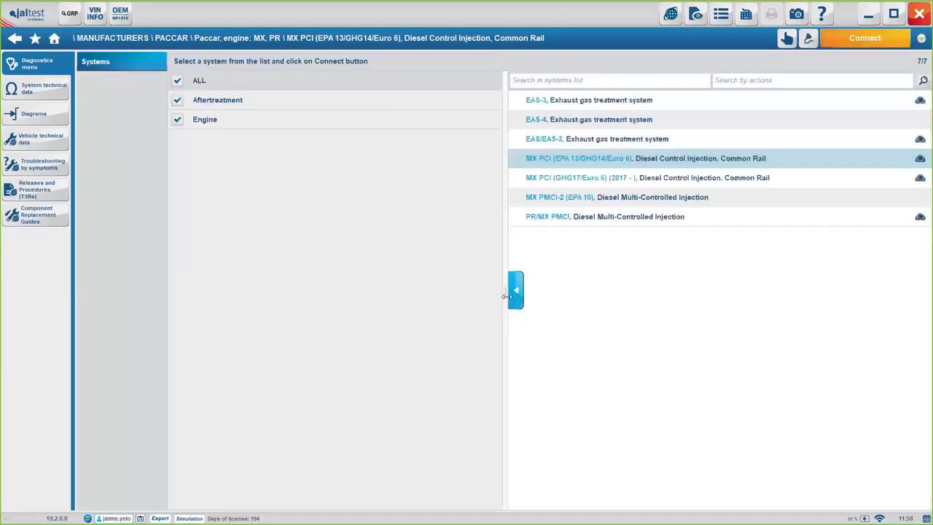
left_click(616, 222)
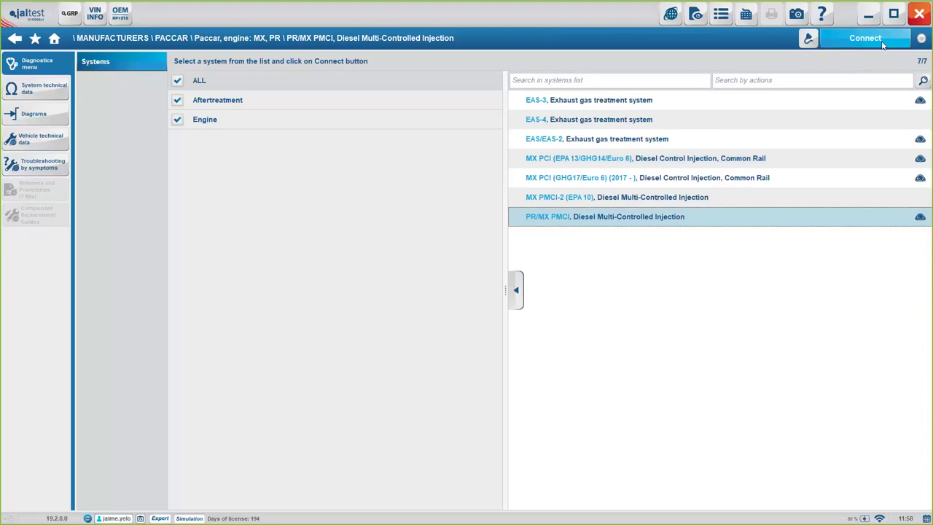
left_click(696, 160)
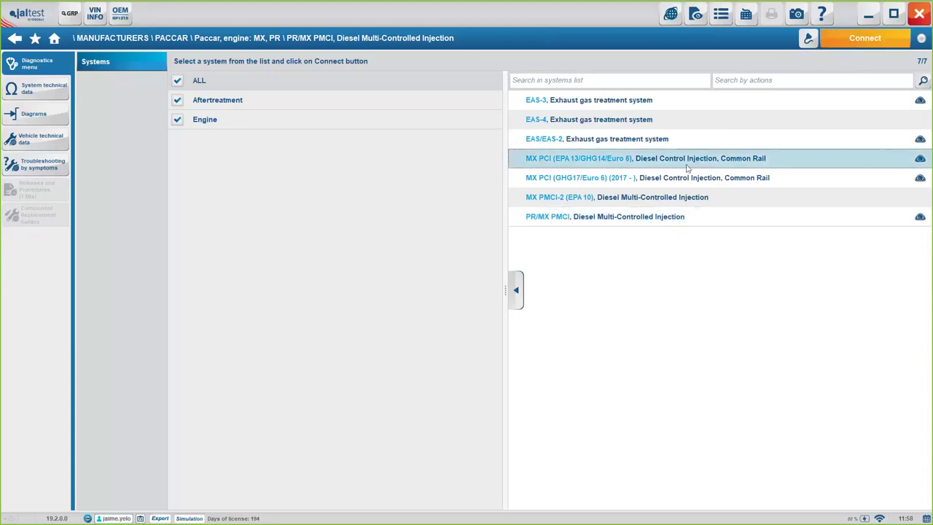
left_click(862, 39)
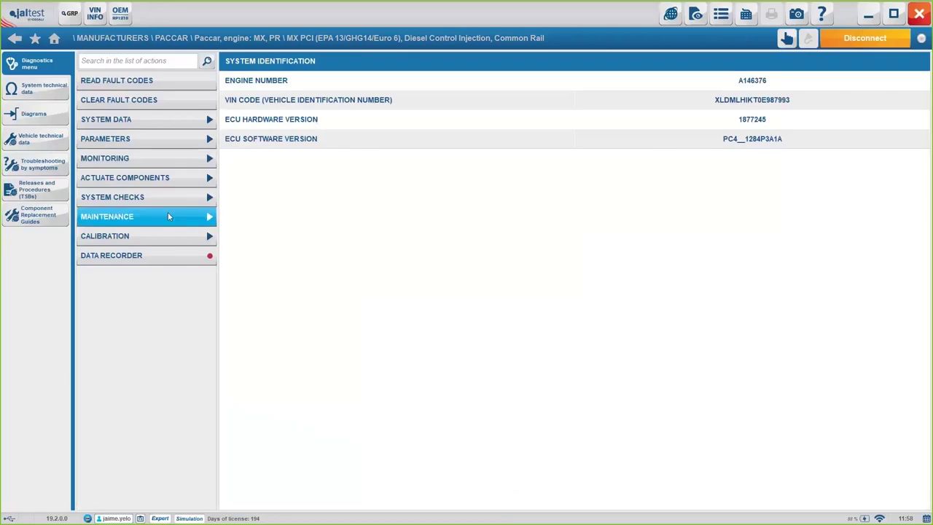
- Open the Disable the EGR Power Reduction maintenance procedure, accepting the Expert Mode terms and conditions of use
left_click(171, 219)
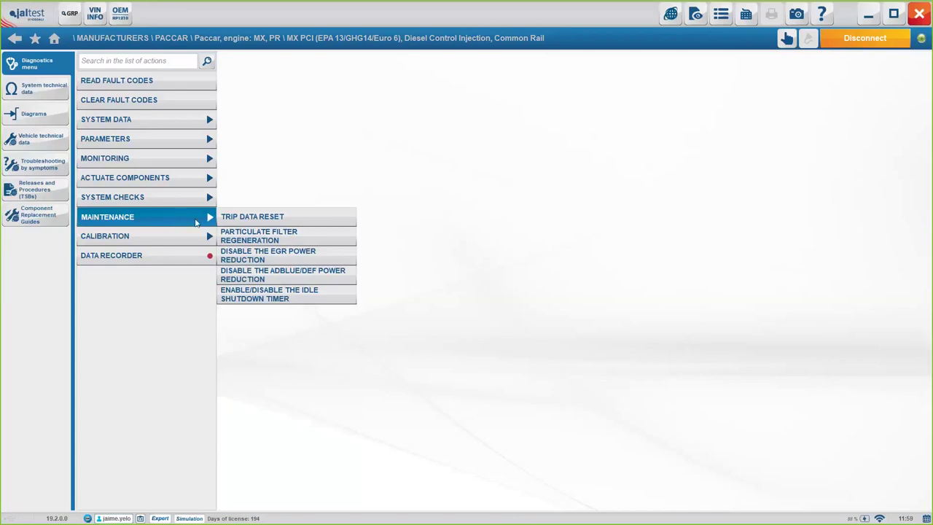
left_click(252, 253)
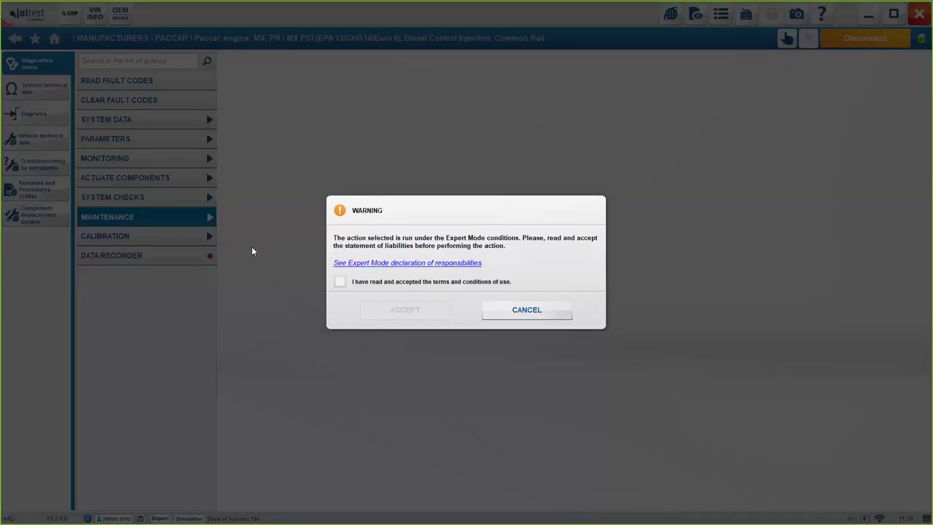
left_click(340, 282)
left_click(408, 311)
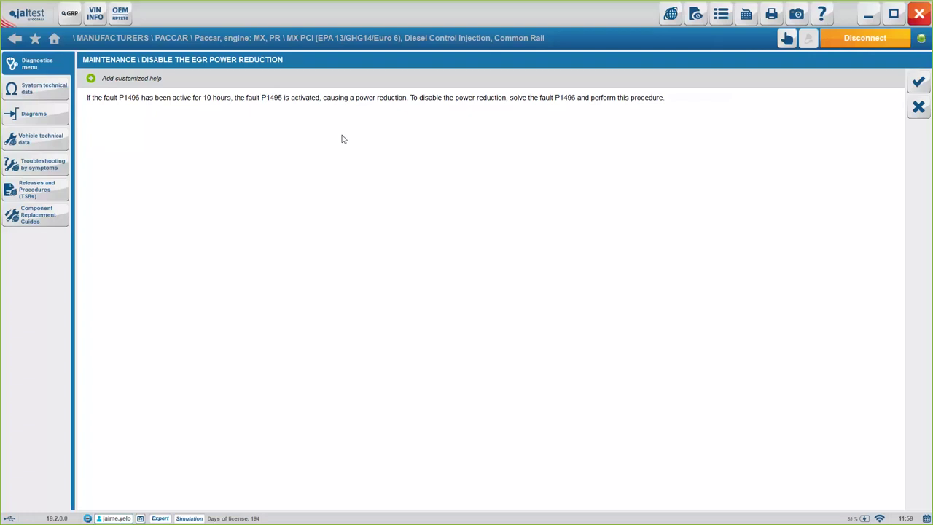
- View the preferences options, then exit the EGR power reduction procedure without performing it
left_click(722, 13)
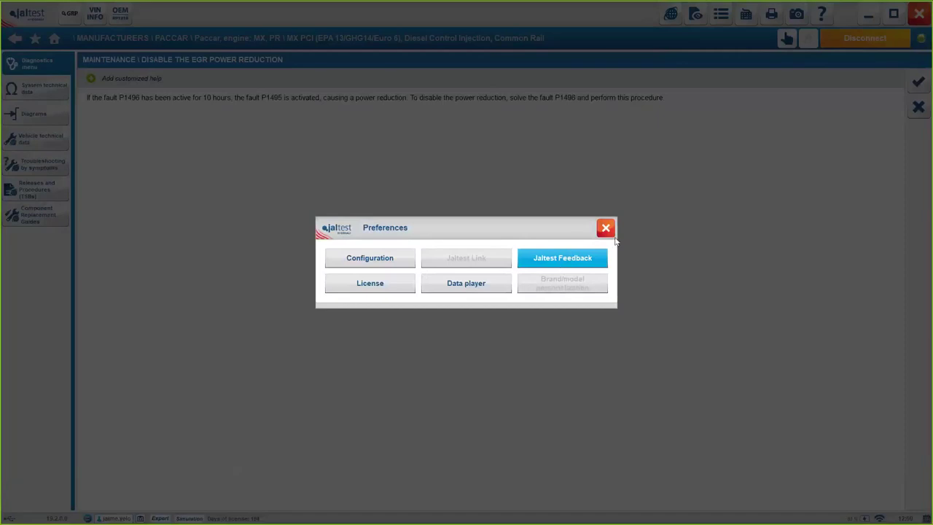
left_click(924, 108)
left_click(924, 108)
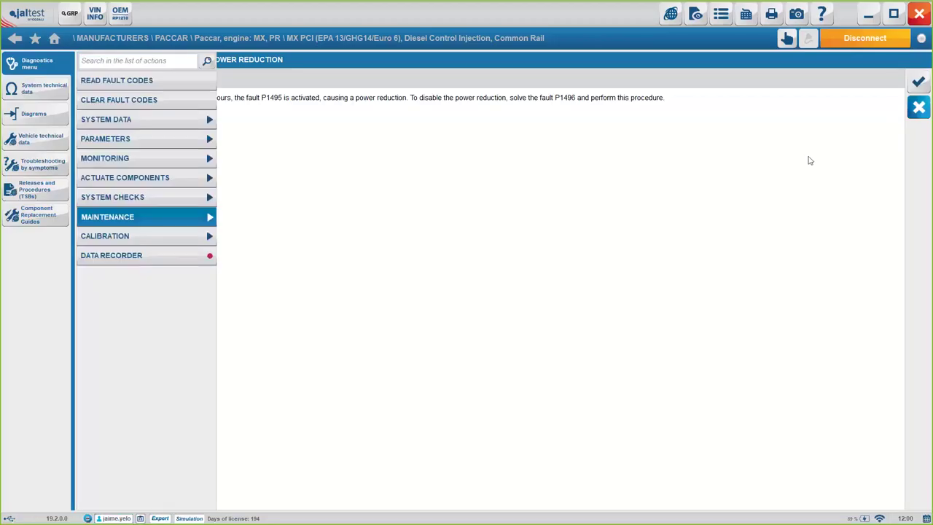
- Disconnect from the MX PCI system and return to the list of manufacturers without saving the diagnostic report
left_click(864, 38)
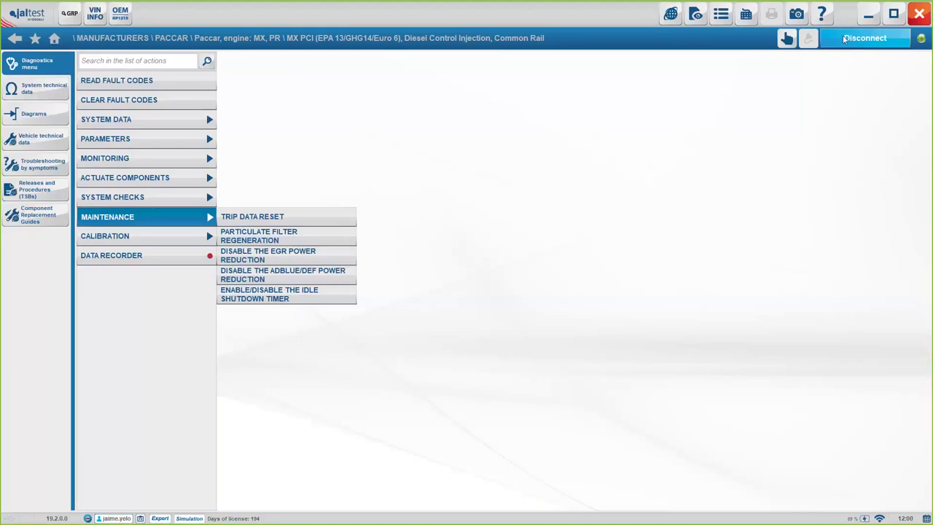
left_click(15, 40)
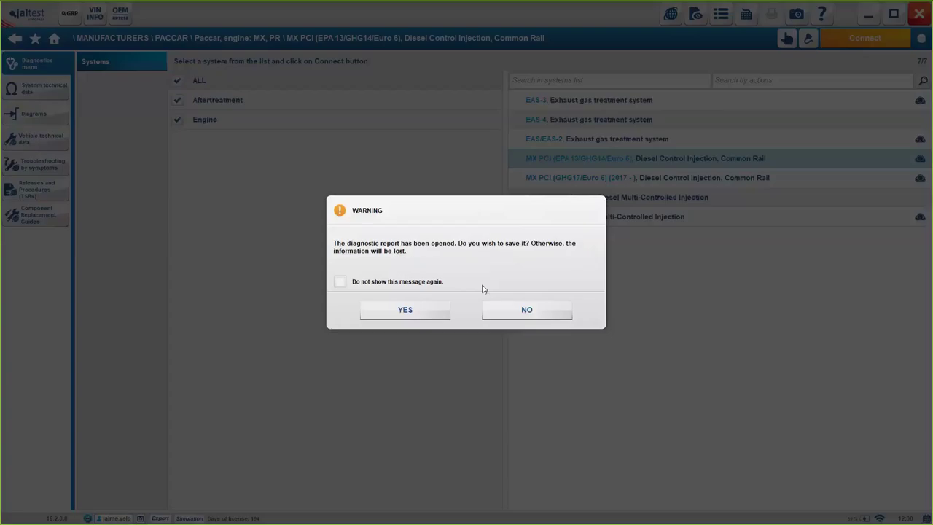
left_click(533, 307)
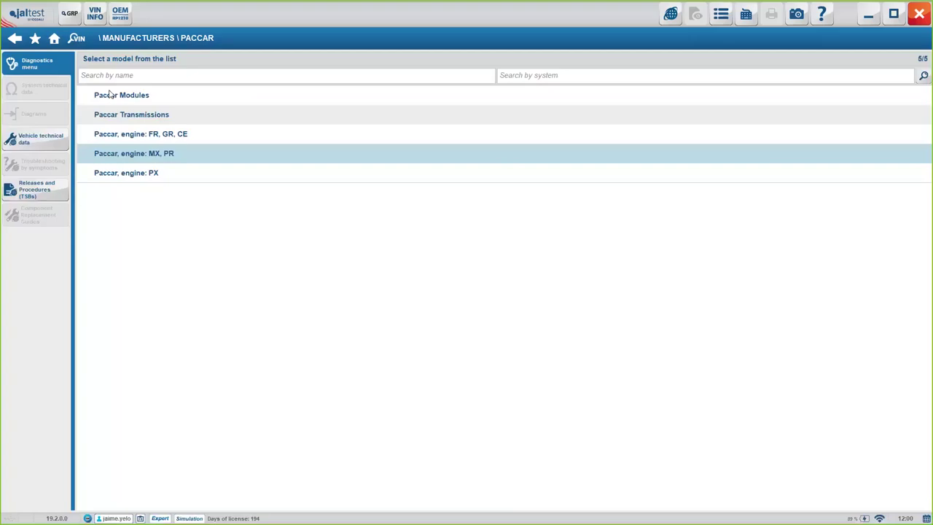
left_click(16, 40)
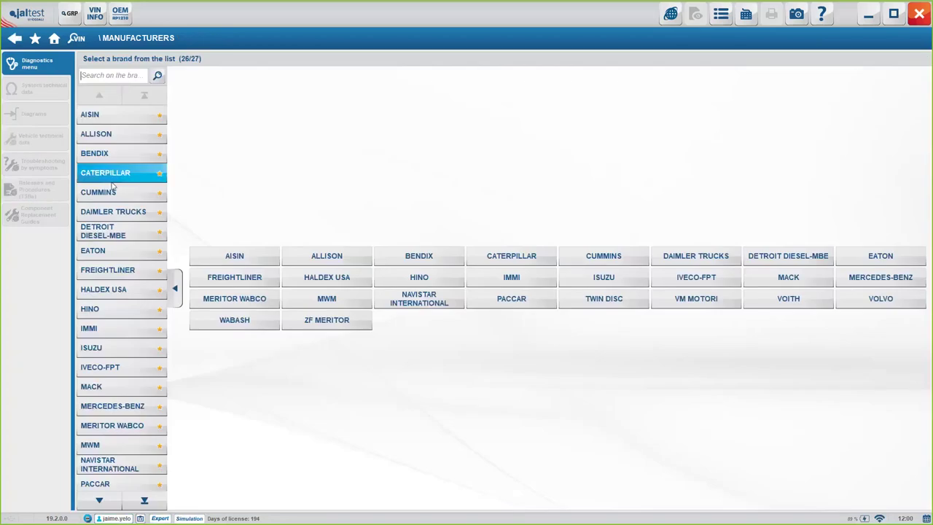
- Select Cummins ISX with the ISX 11.9/15 CM2250 system and connect using connection 1, JDC 217M3
left_click(123, 191)
left_click(205, 349)
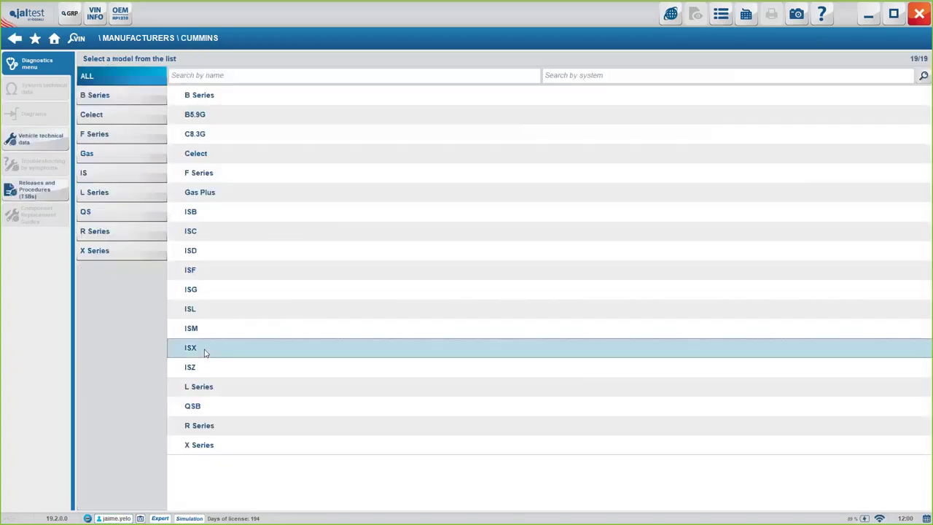
left_click(604, 139)
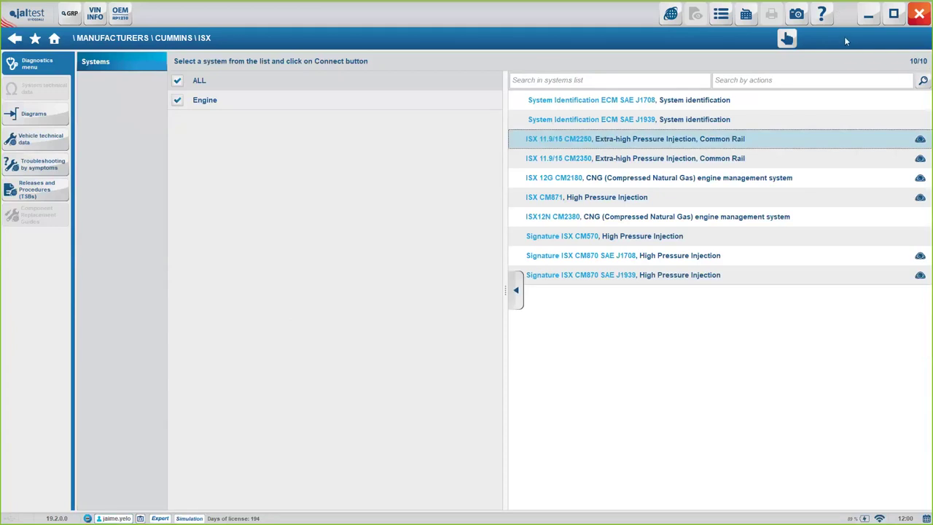
left_click(675, 139)
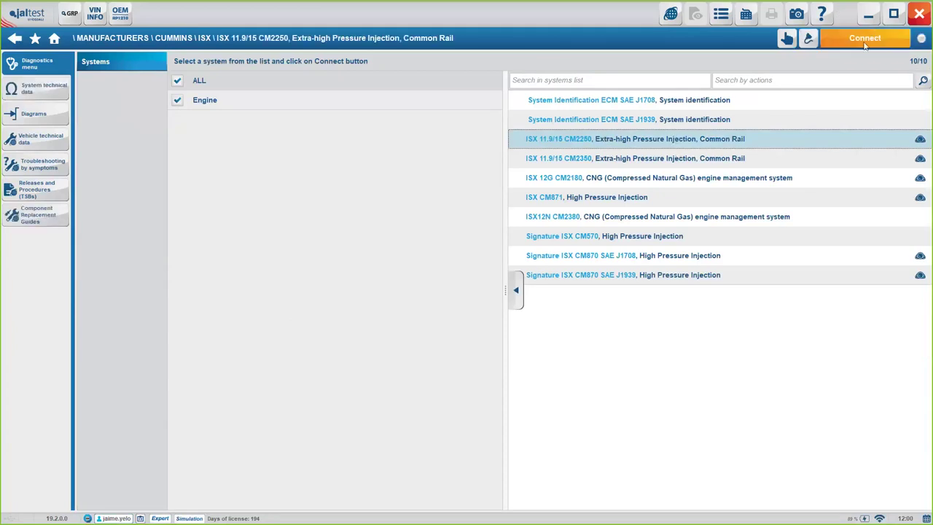
left_click(864, 42)
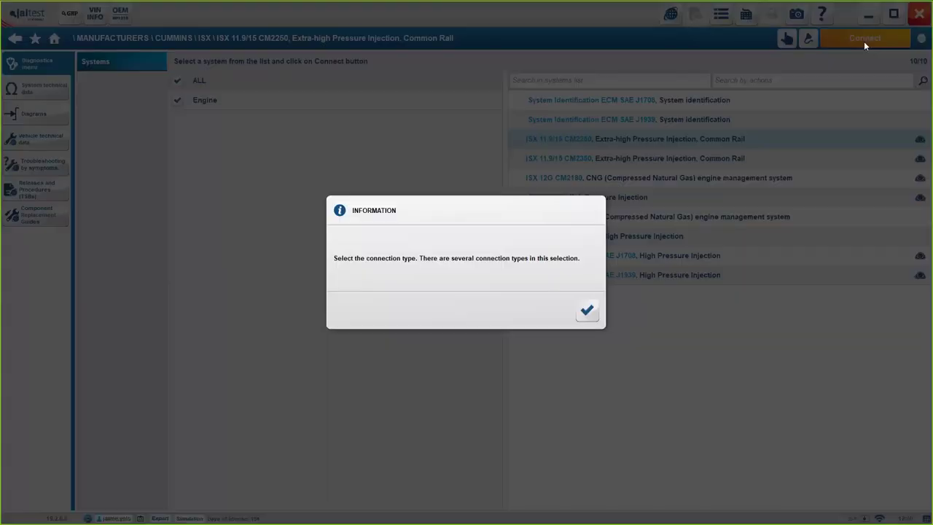
left_click(587, 311)
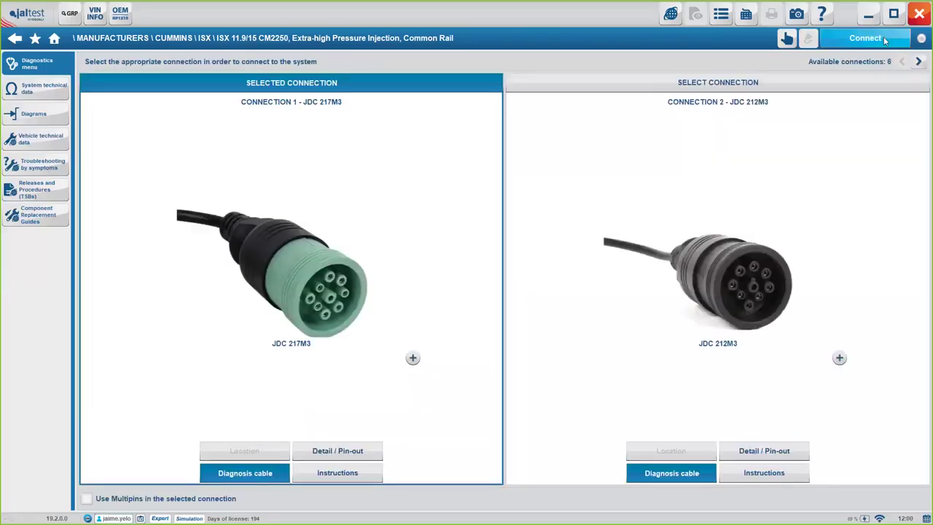
left_click(58, 146)
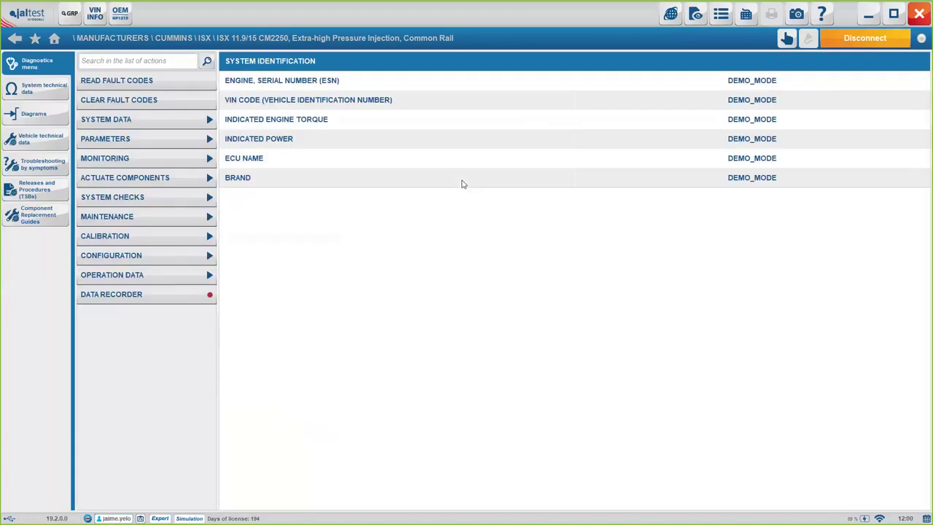
- Open the Power Take-Off Control parameter, accepting the Expert Mode terms, review its help and values, and exit without changing it
left_click(165, 137)
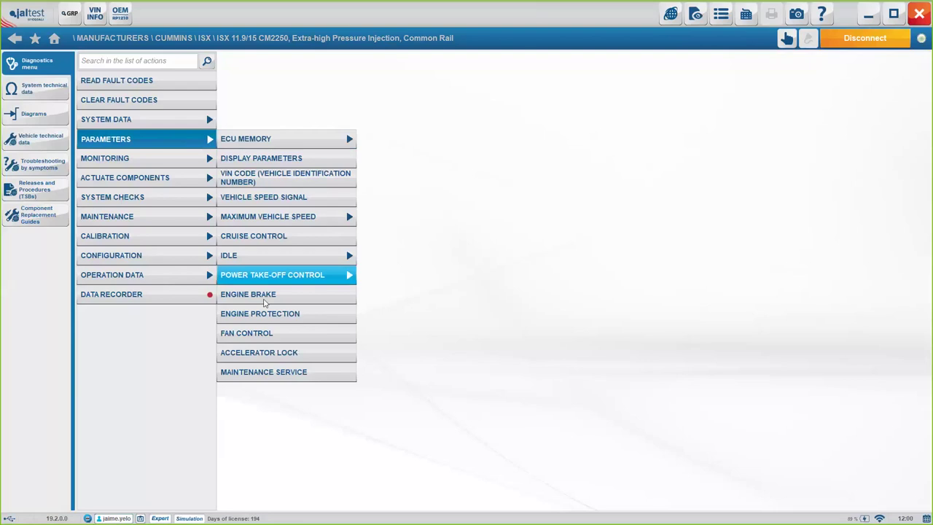
left_click(263, 275)
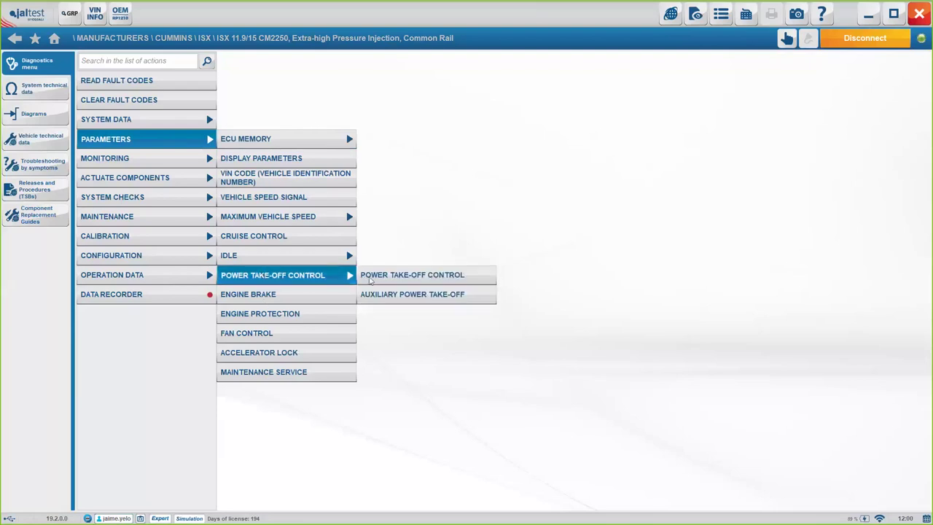
left_click(378, 278)
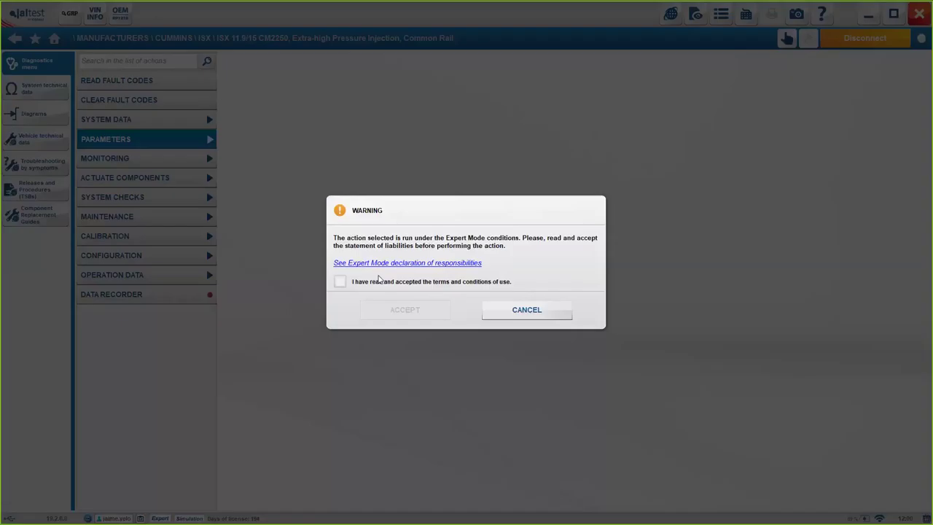
left_click(383, 284)
left_click(393, 316)
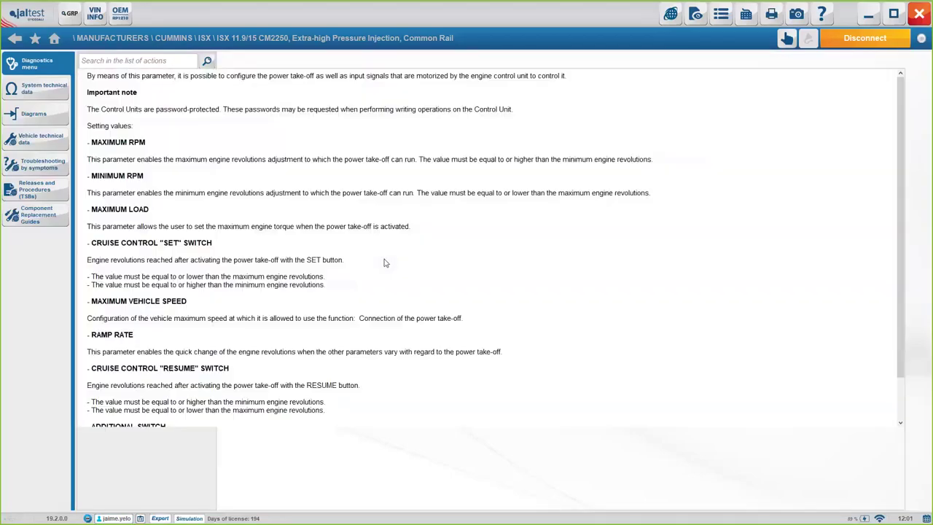
left_click(908, 83)
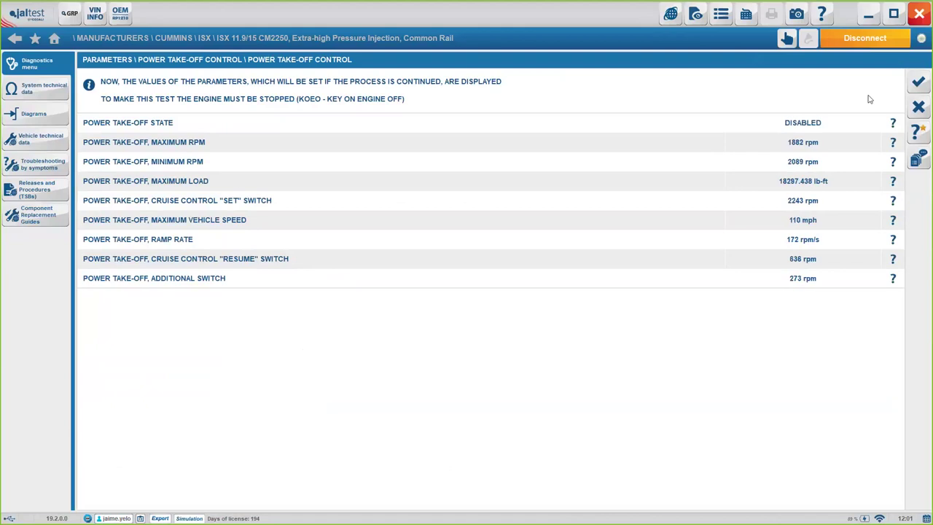
left_click(918, 107)
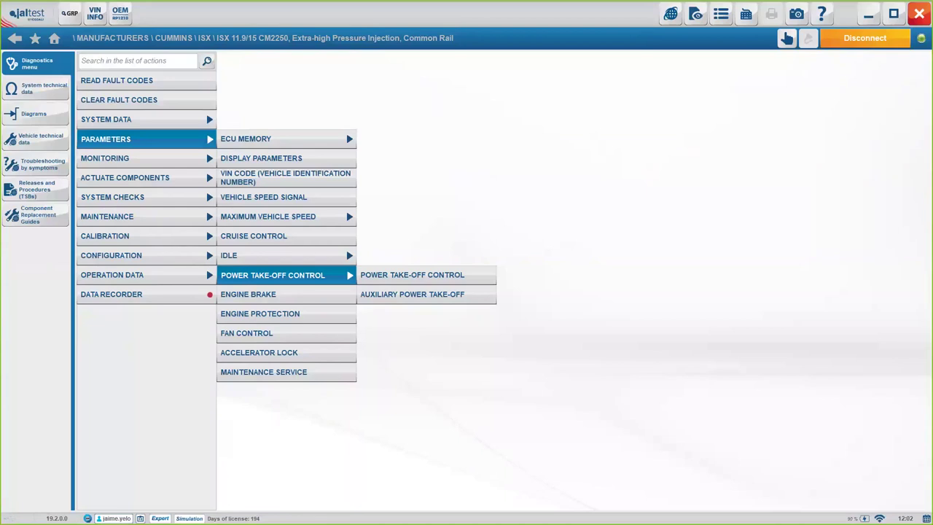
- Open the Vehicle Speed Signal parameter under the Expert Mode terms, save its configuration, and confirm the ignition key cycle
left_click(275, 198)
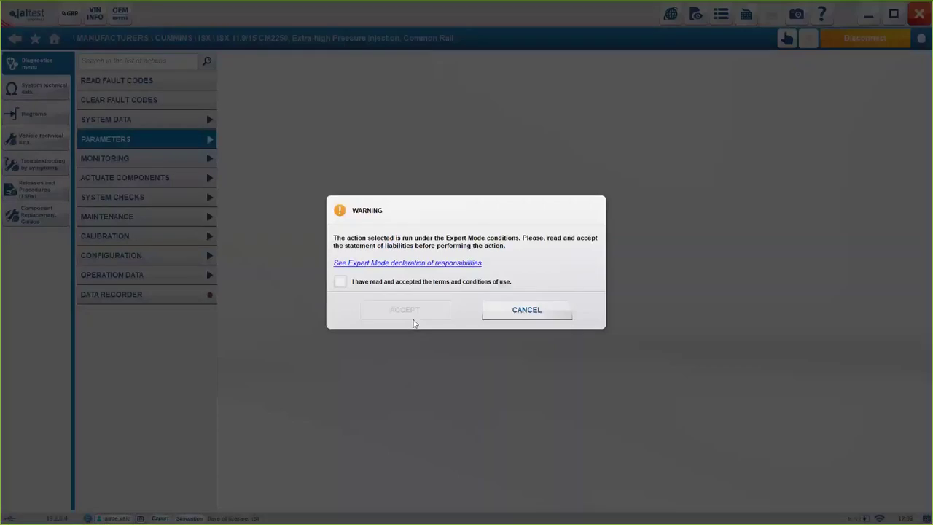
left_click(387, 285)
left_click(393, 306)
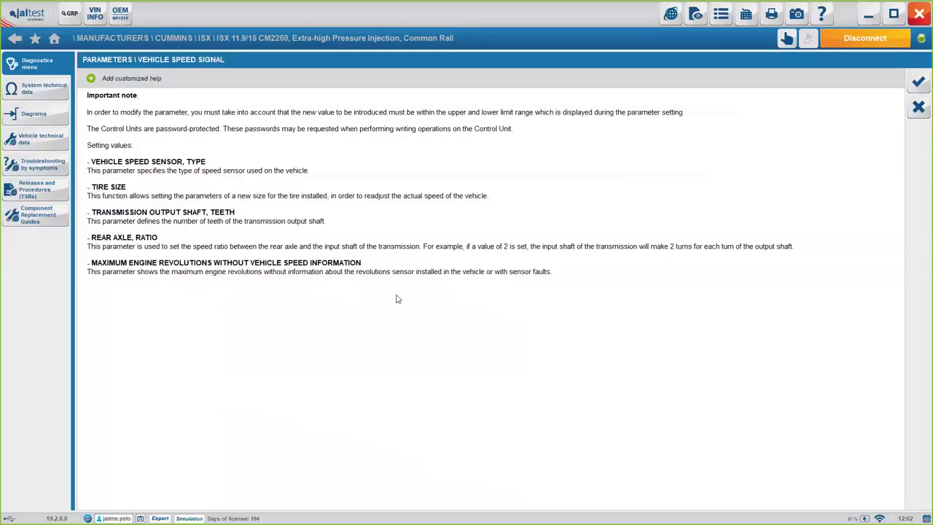
left_click(917, 82)
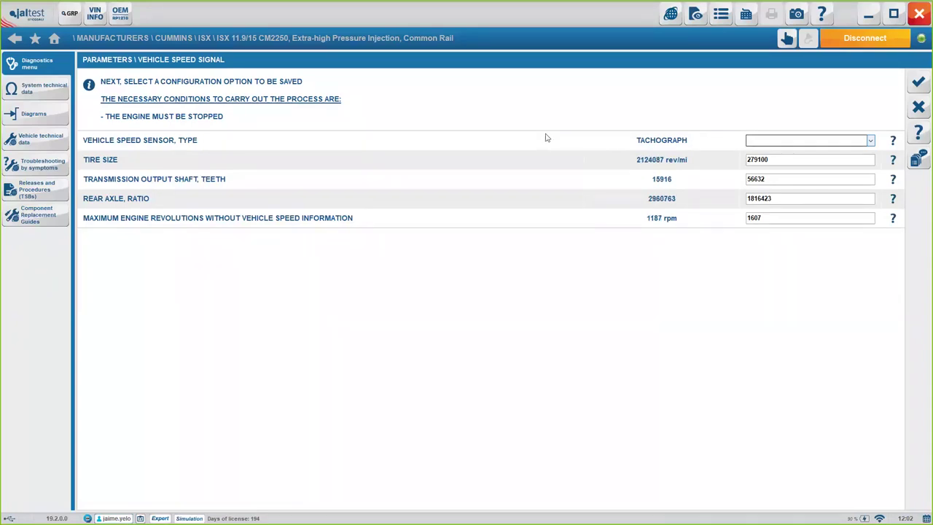
left_click(920, 83)
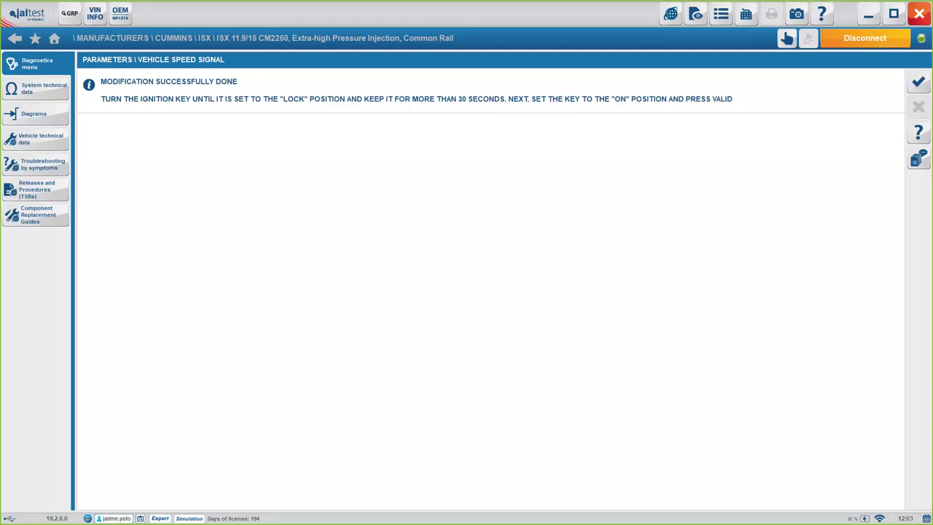
left_click(916, 84)
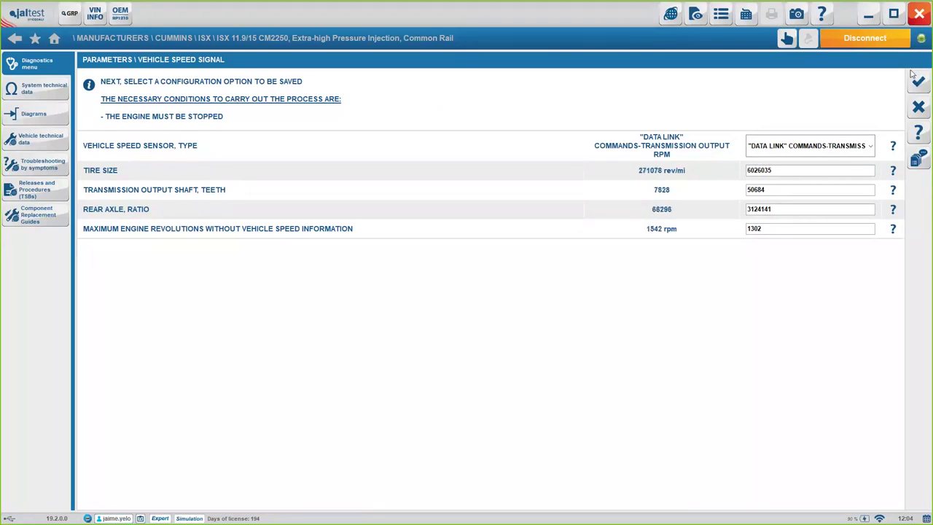
- Disconnect from the Cummins ISX 11.9/15 CM2250 system and leave it without saving the diagnostic report
left_click(860, 39)
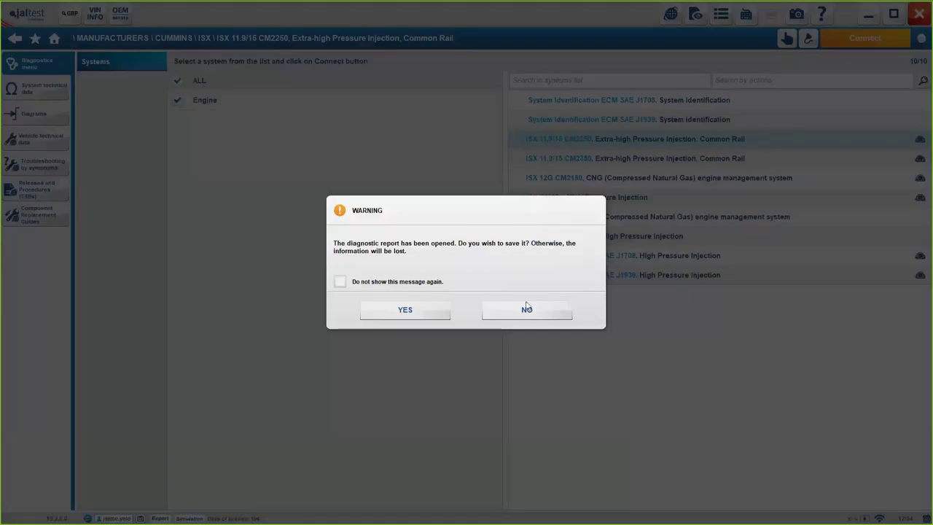
left_click(527, 310)
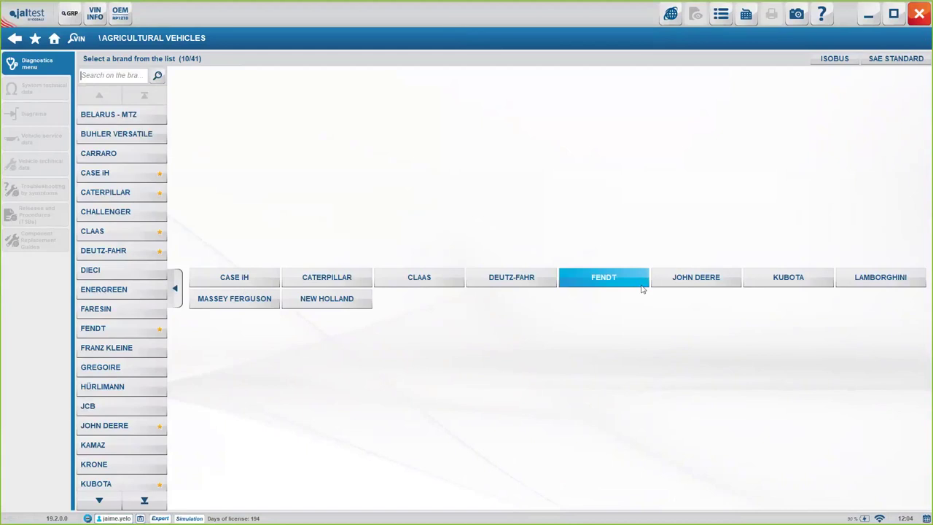
- View the John Deere model list among the agricultural vehicle brands, and return to the home page
left_click(678, 280)
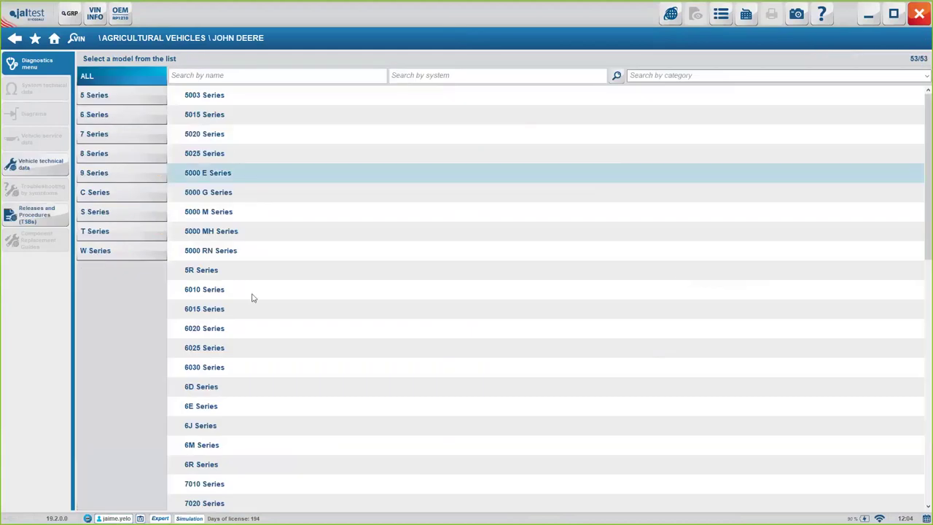
left_click(15, 39)
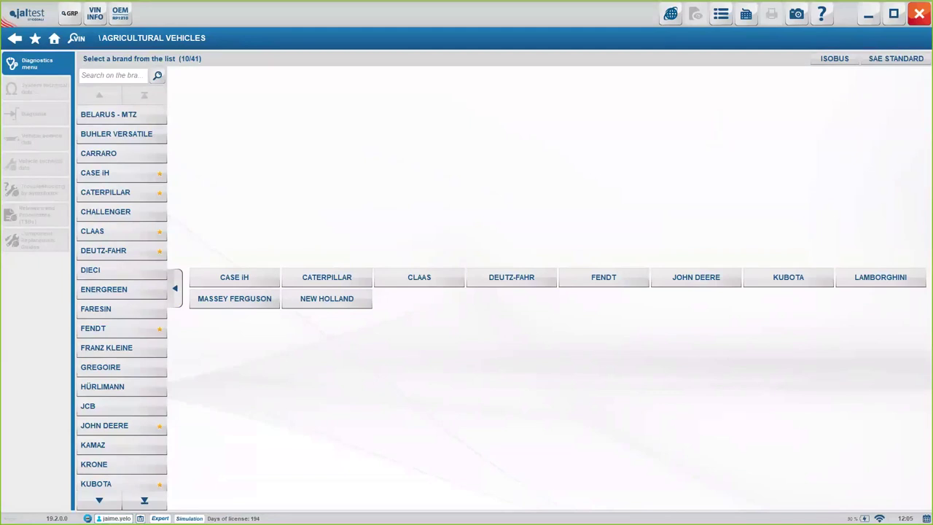
mouse_move(508, 16)
left_click(54, 40)
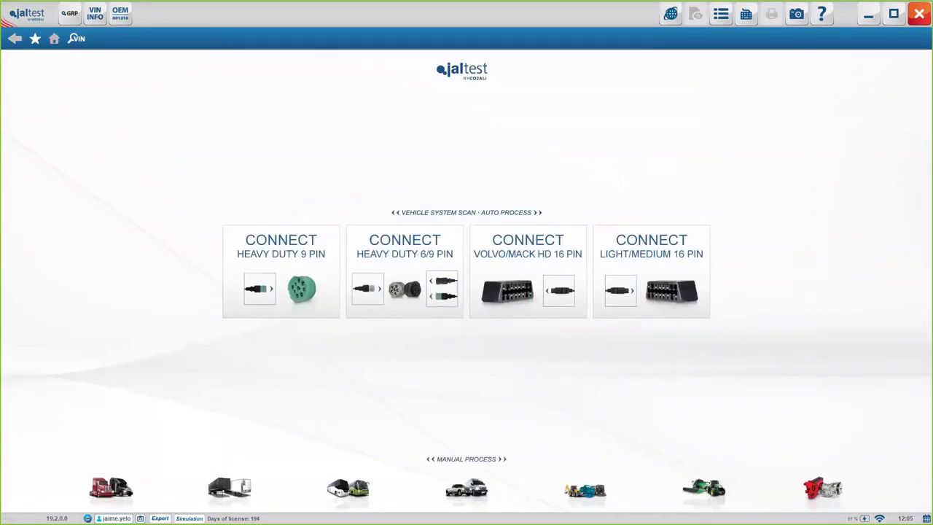